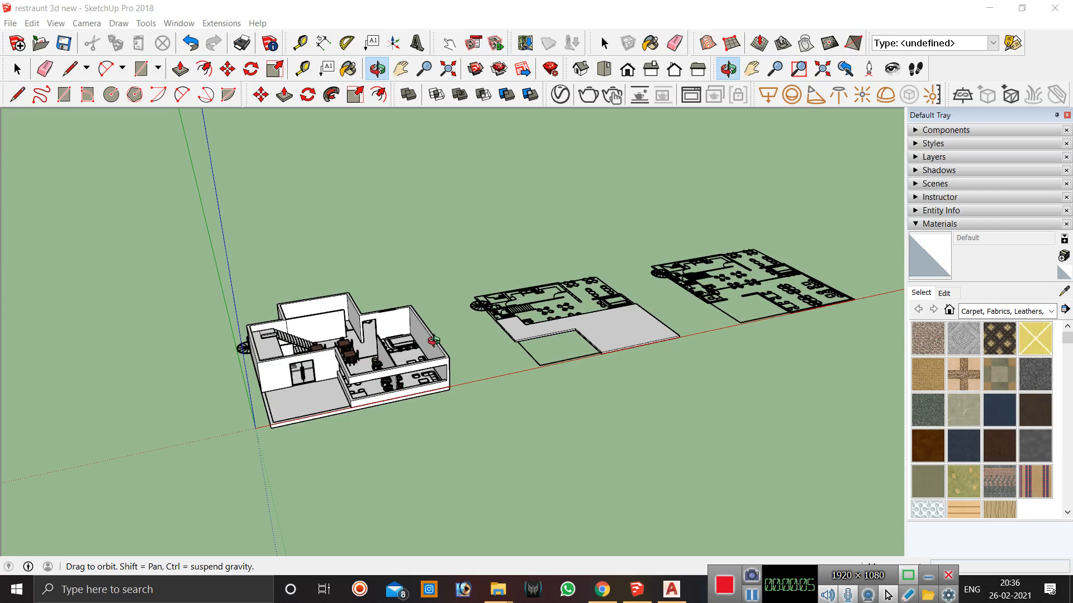
Examine the restaurant model and its ground-floor bar area from several angles.
scroll(282, 368, up, 4)
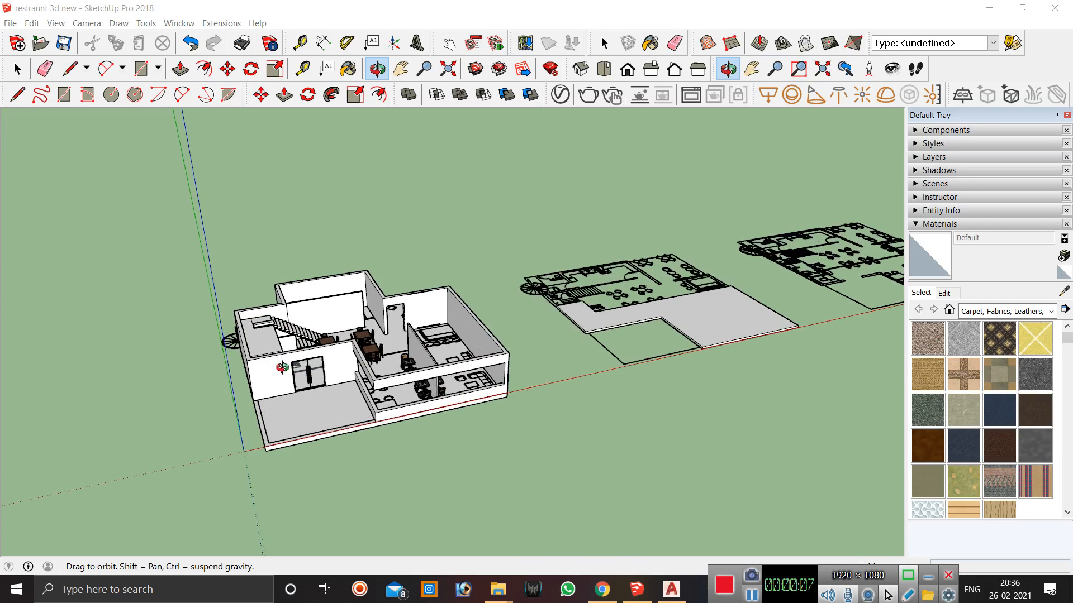
scroll(391, 338, up, 3)
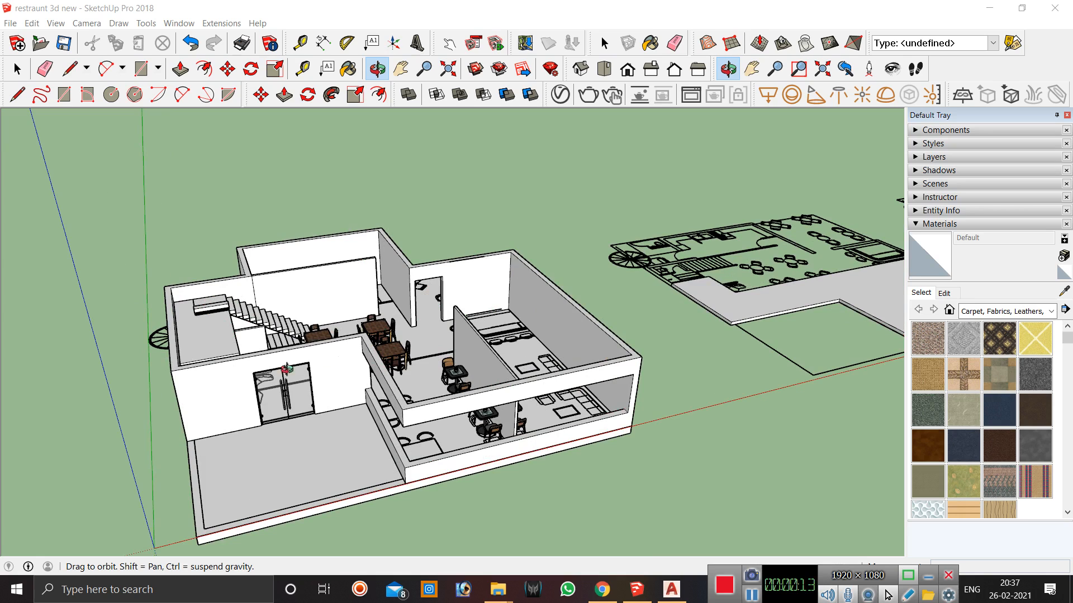
scroll(219, 309, up, 3)
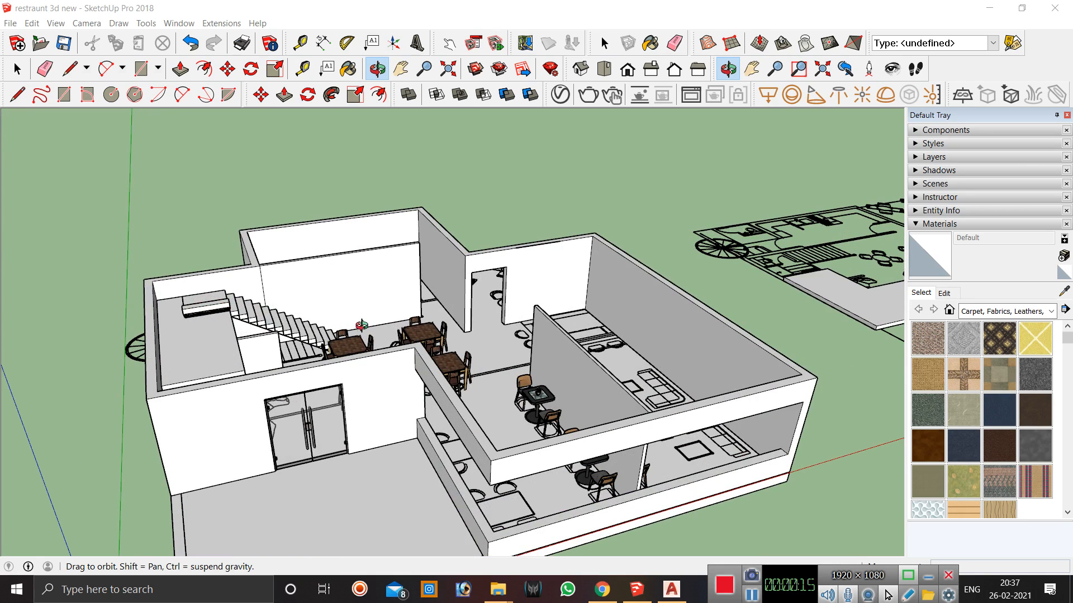
scroll(254, 362, down, 5)
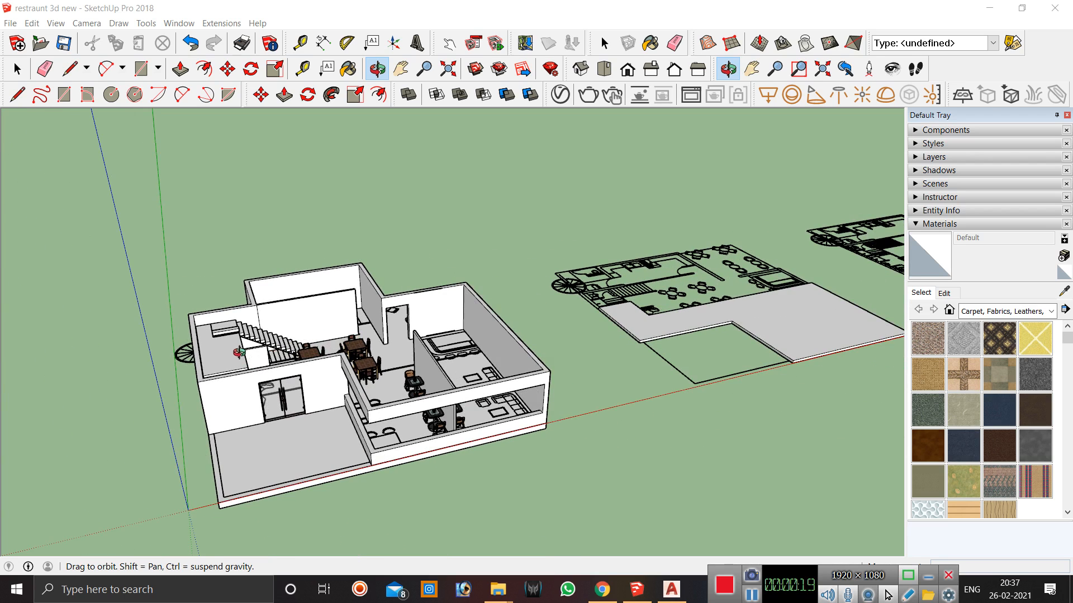
scroll(259, 406, up, 2)
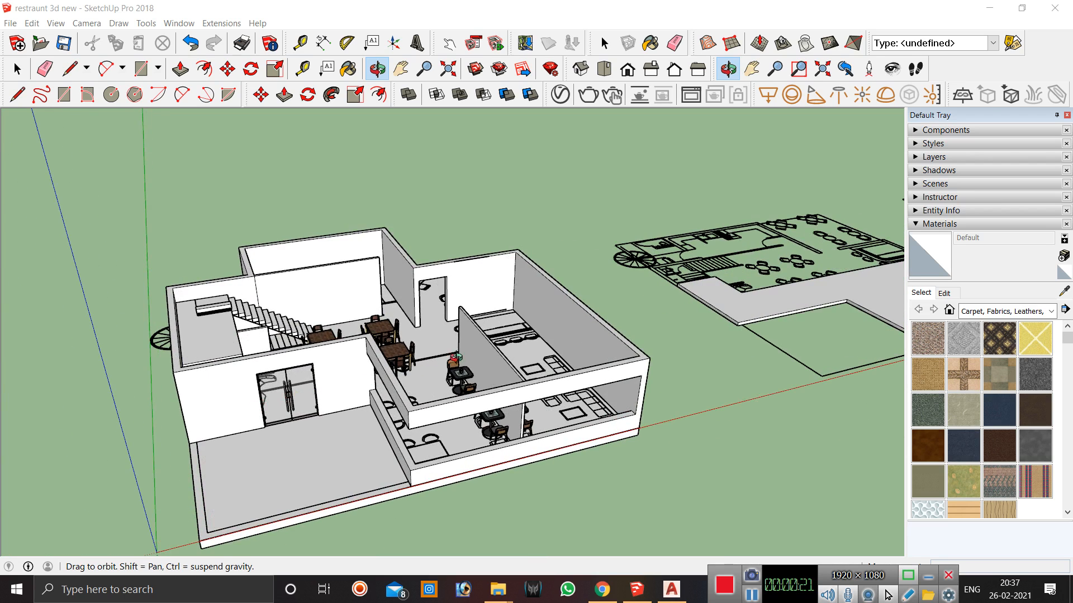
drag(469, 419, 364, 470)
drag(515, 385, 432, 329)
drag(465, 385, 562, 339)
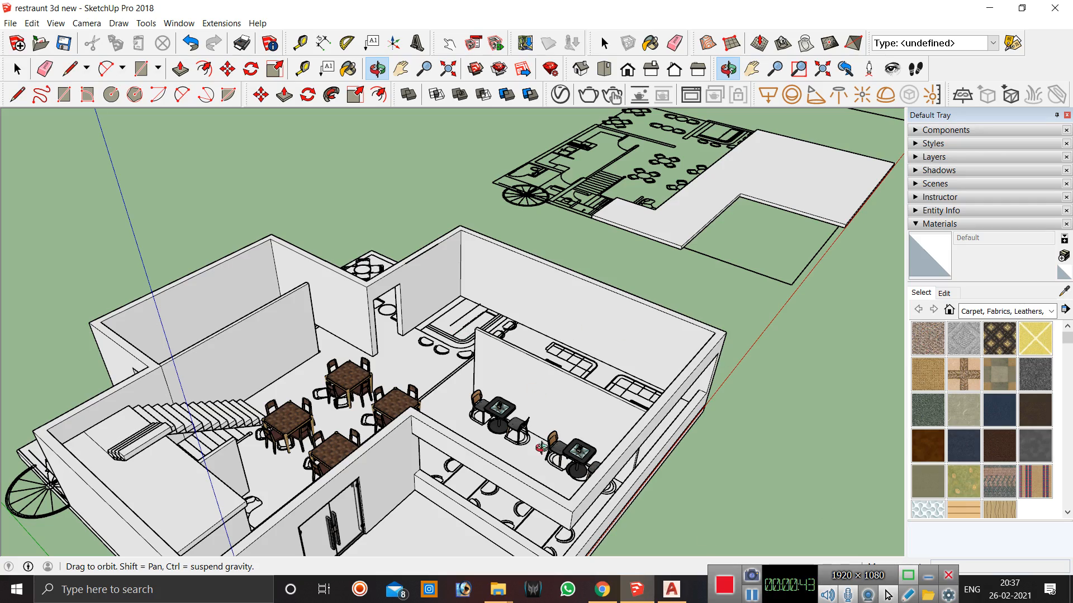
drag(479, 376, 416, 368)
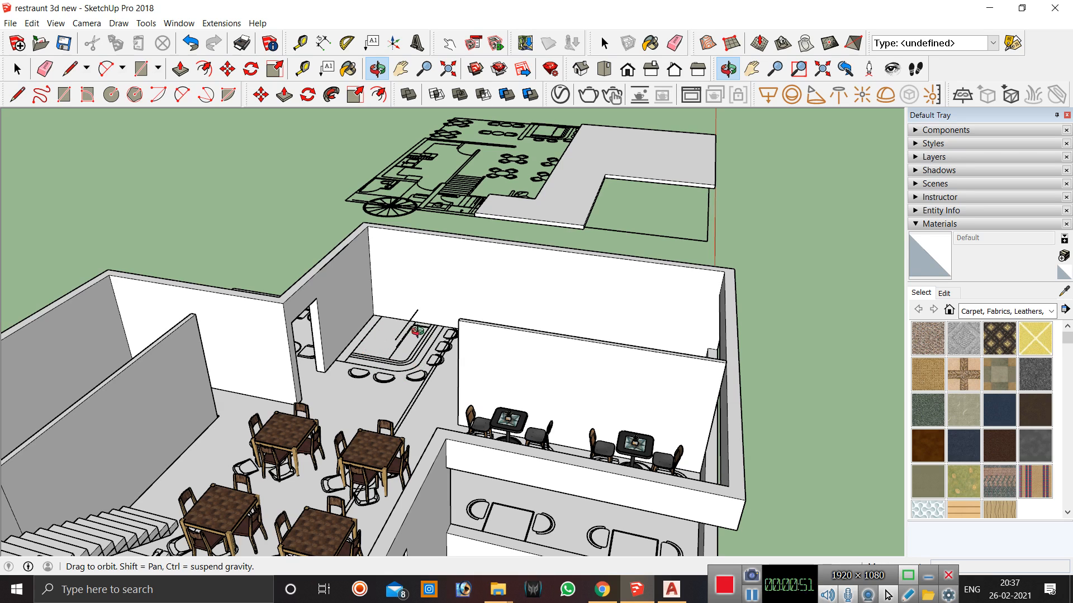
Import the bar counter model from the Downloads folder and place it in the bar area of the building.
mouse_move(498, 590)
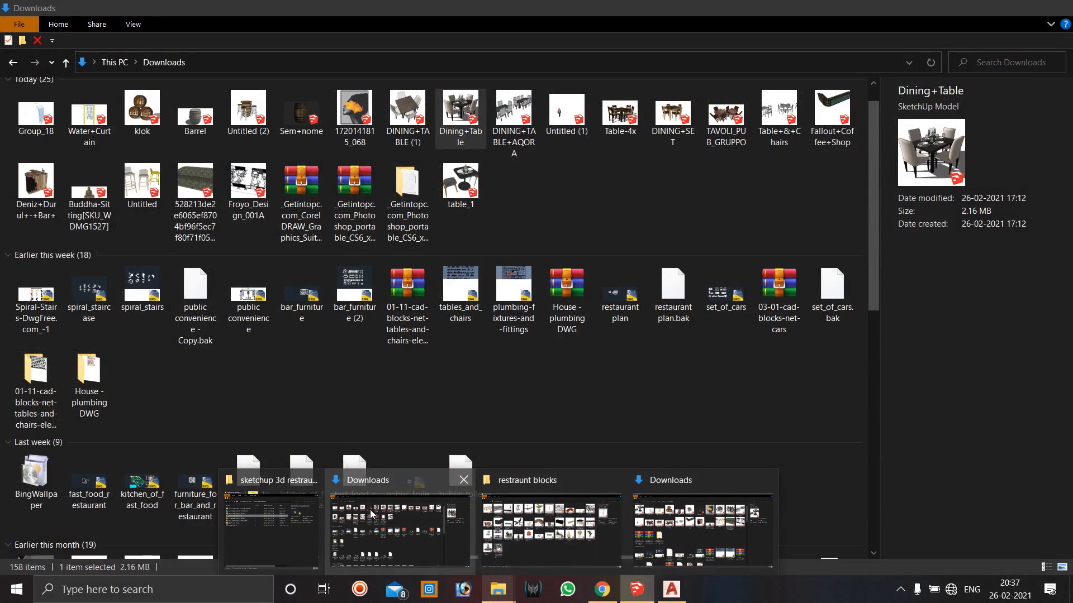
click(399, 531)
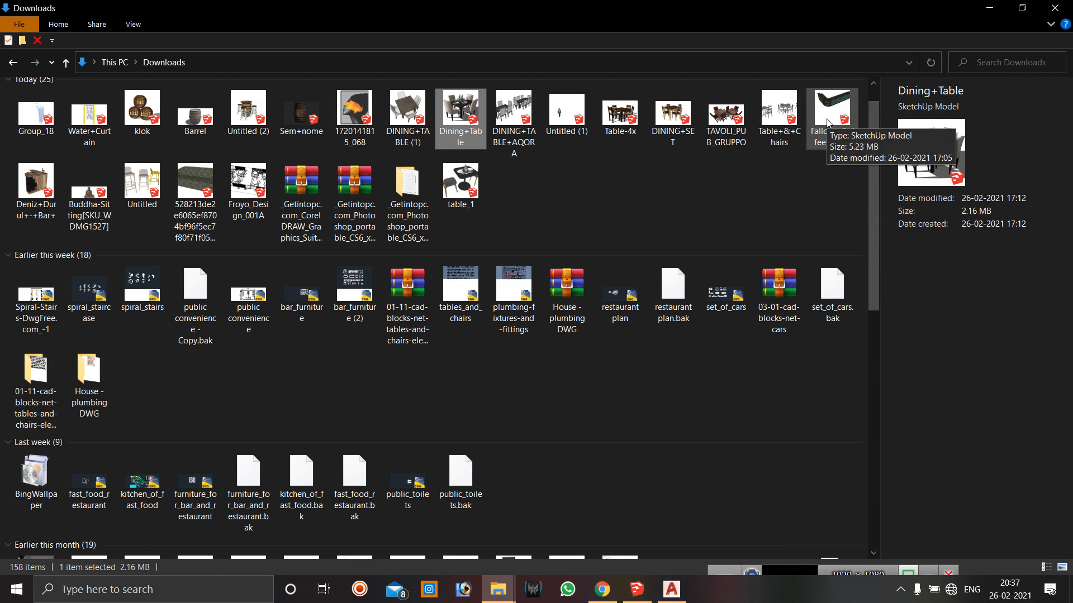
mouse_move(828, 124)
mouse_down()
mouse_move(637, 598)
mouse_move(513, 457)
mouse_move(369, 376)
mouse_move(391, 370)
mouse_up()
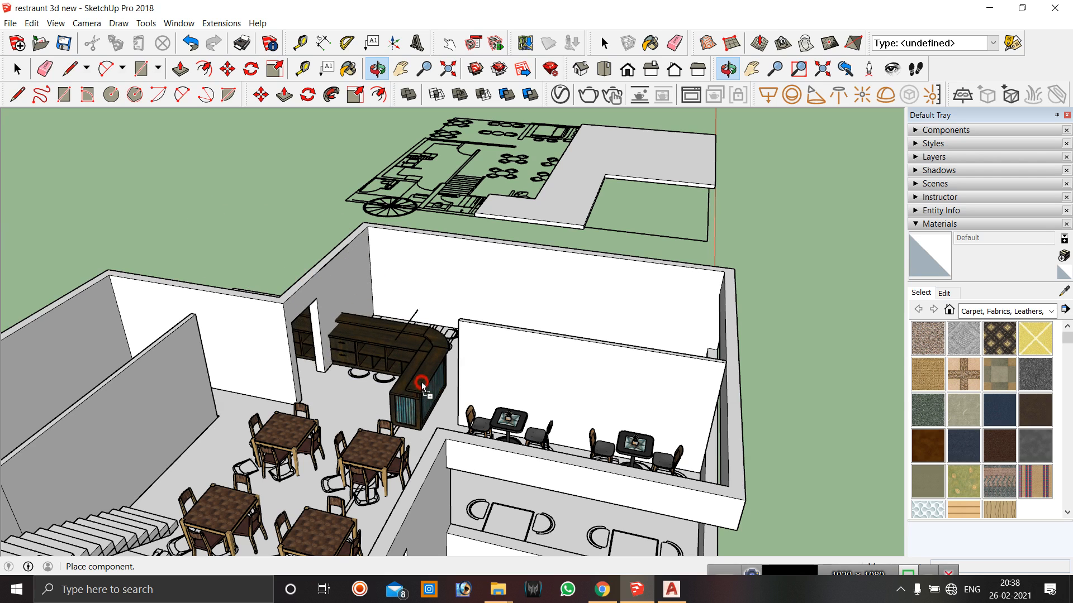
click(421, 380)
Move the imported bar counter component out of the building onto the open ground beside it.
scroll(420, 381, down, 3)
scroll(404, 377, up, 4)
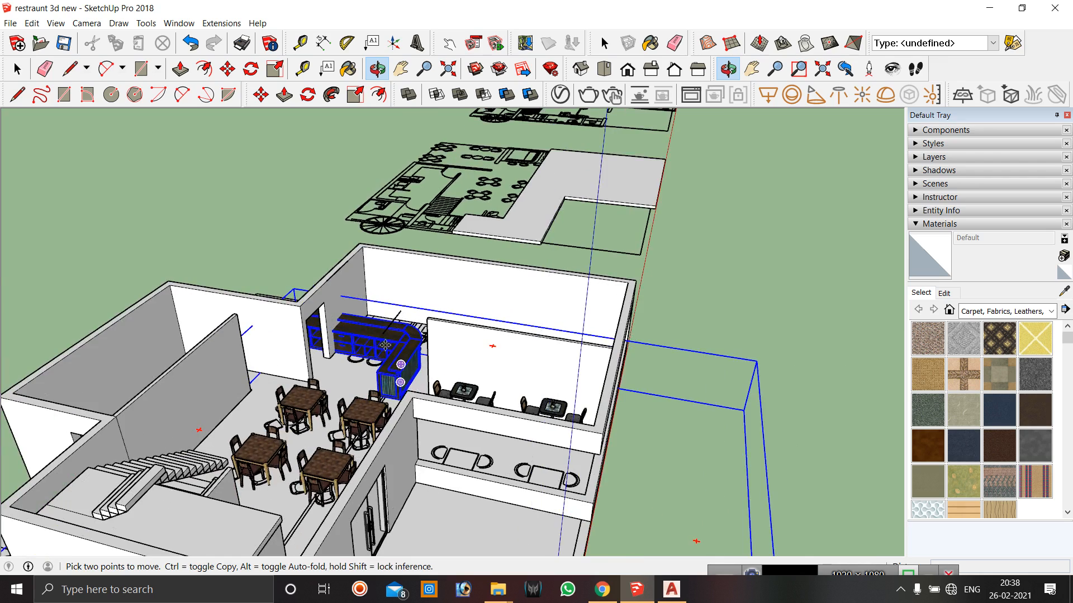
key(o)
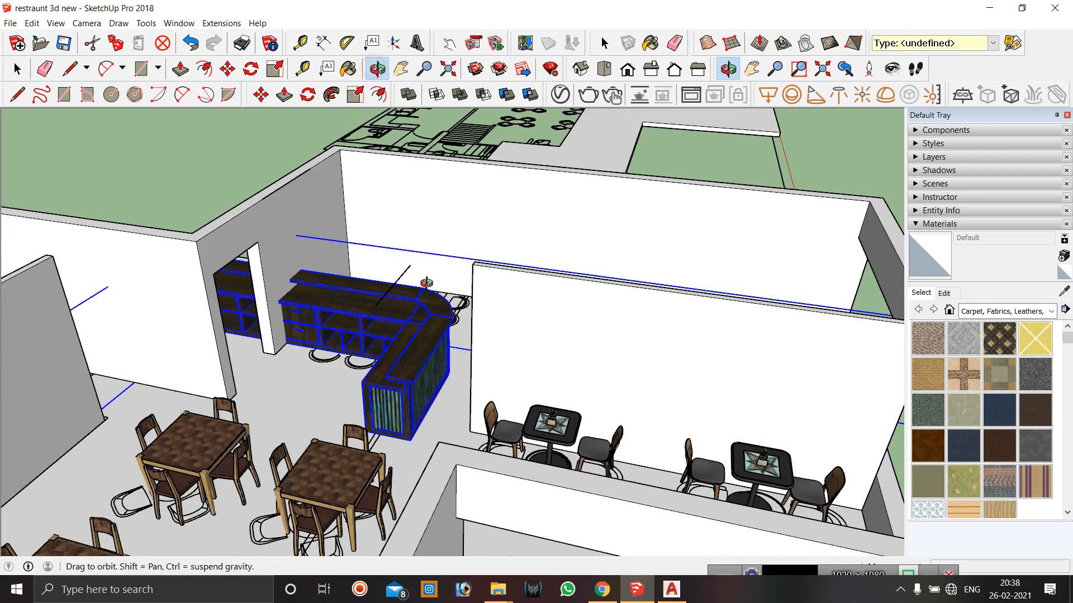
drag(418, 309, 387, 348)
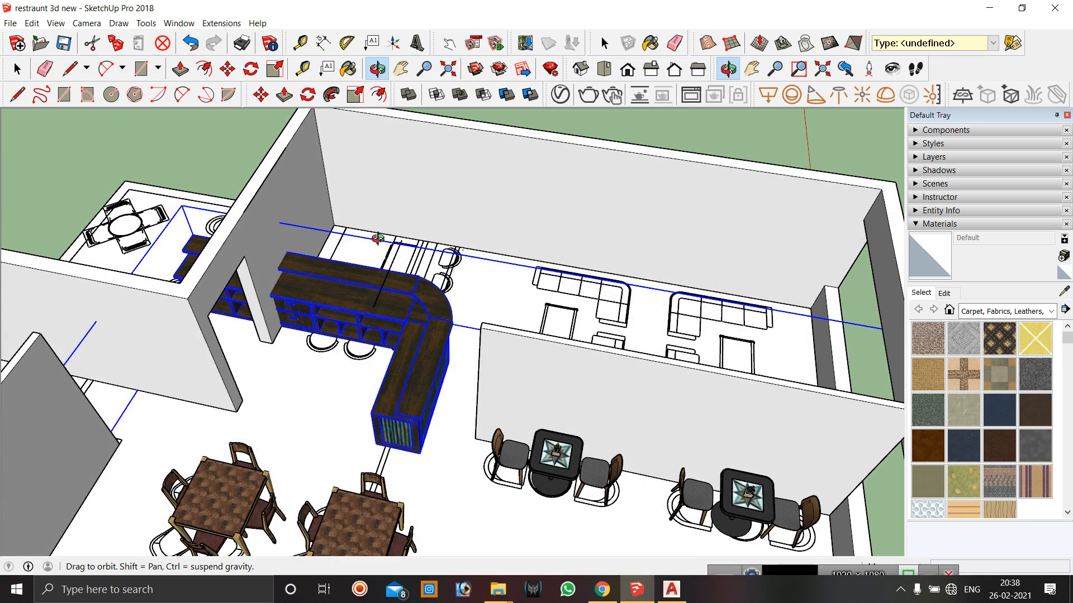
click(277, 69)
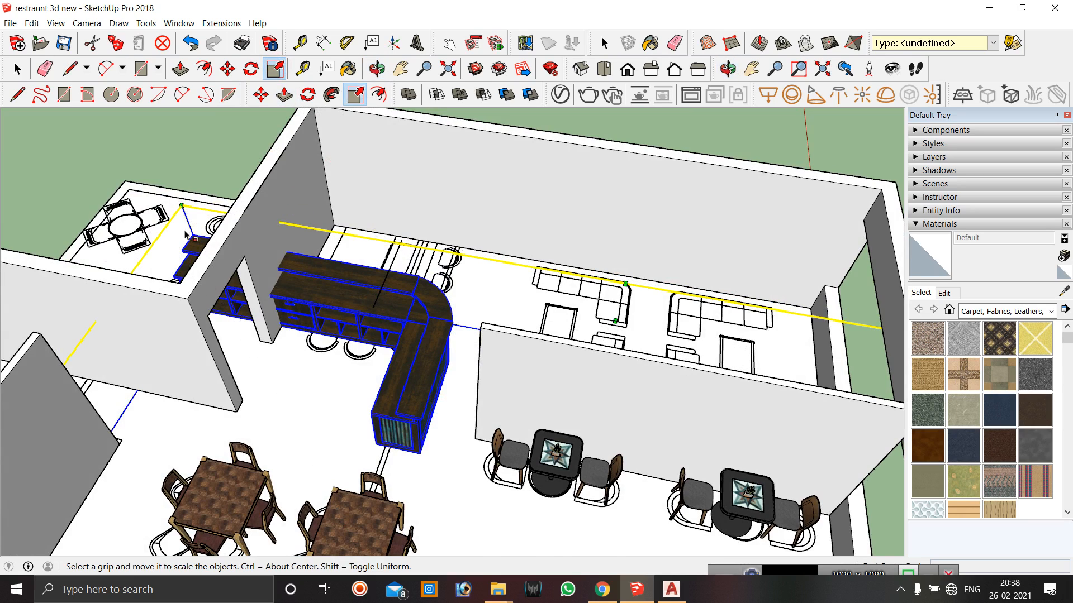
scroll(204, 162, down, 2)
scroll(223, 190, down, 2)
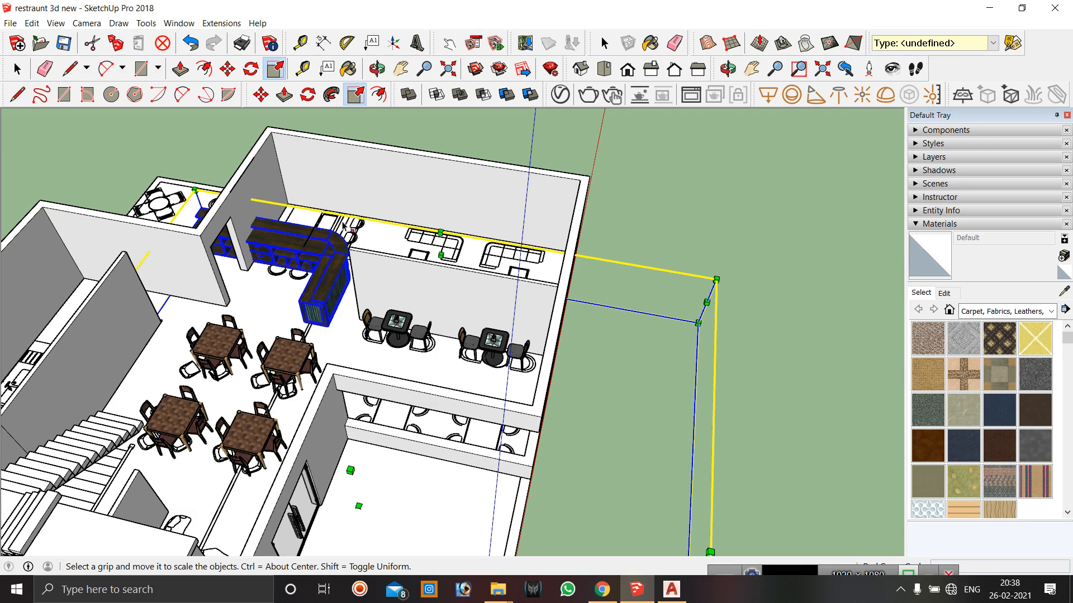
scroll(140, 193, down, 3)
click(261, 95)
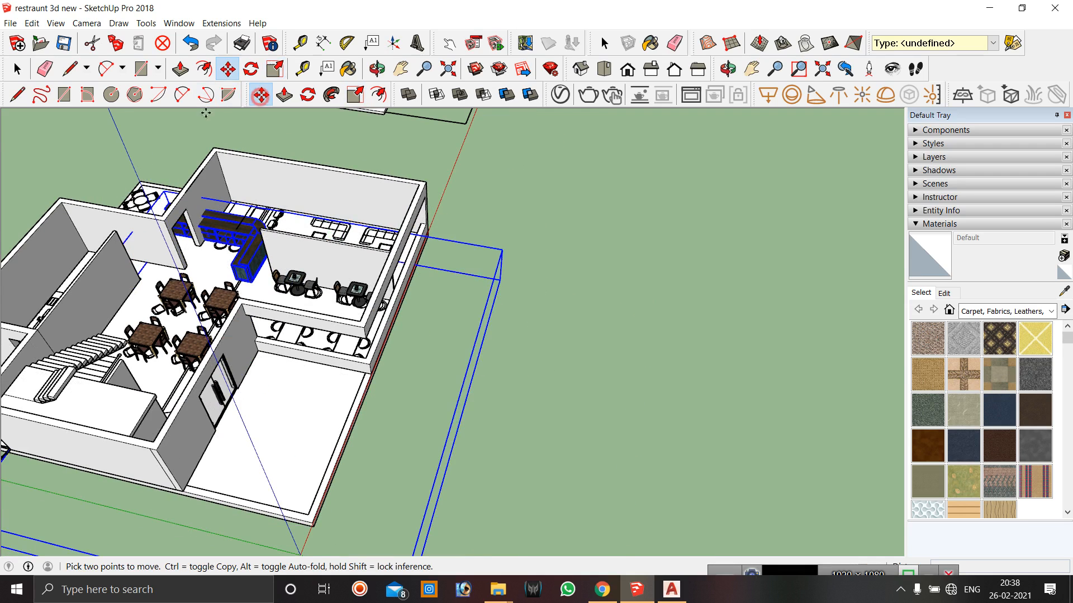
scroll(118, 147, down, 3)
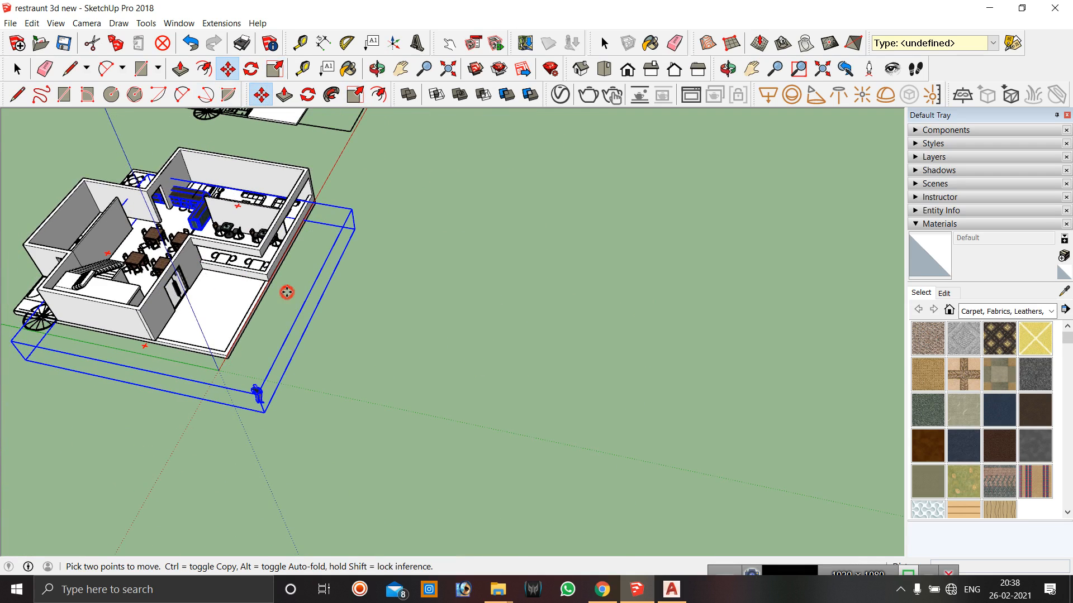
click(286, 291)
click(520, 337)
Open the imported group for editing and delete the human figure inside it.
click(355, 94)
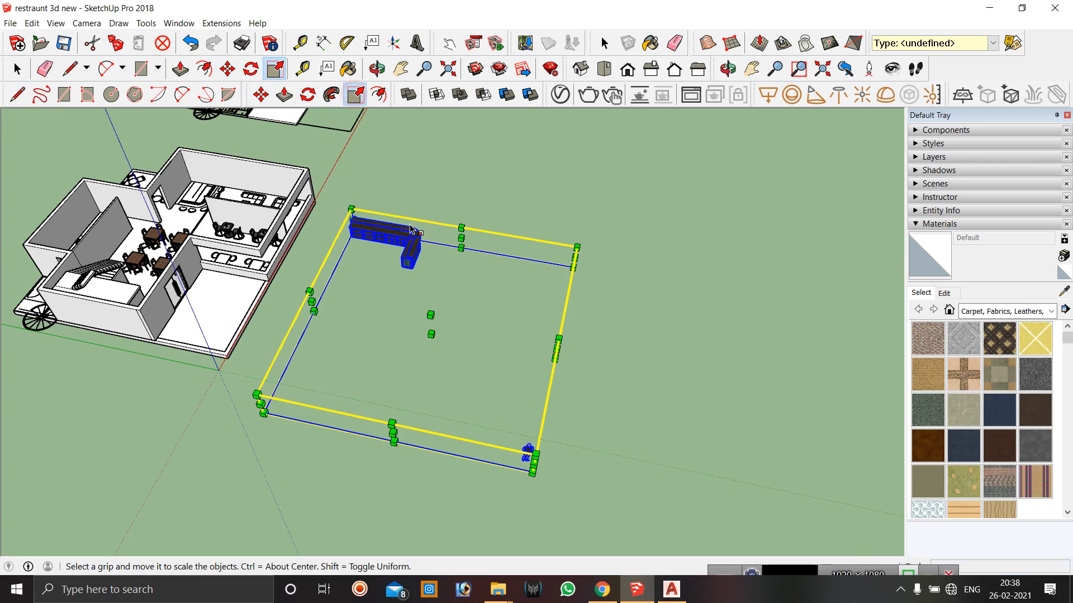
scroll(397, 239, up, 2)
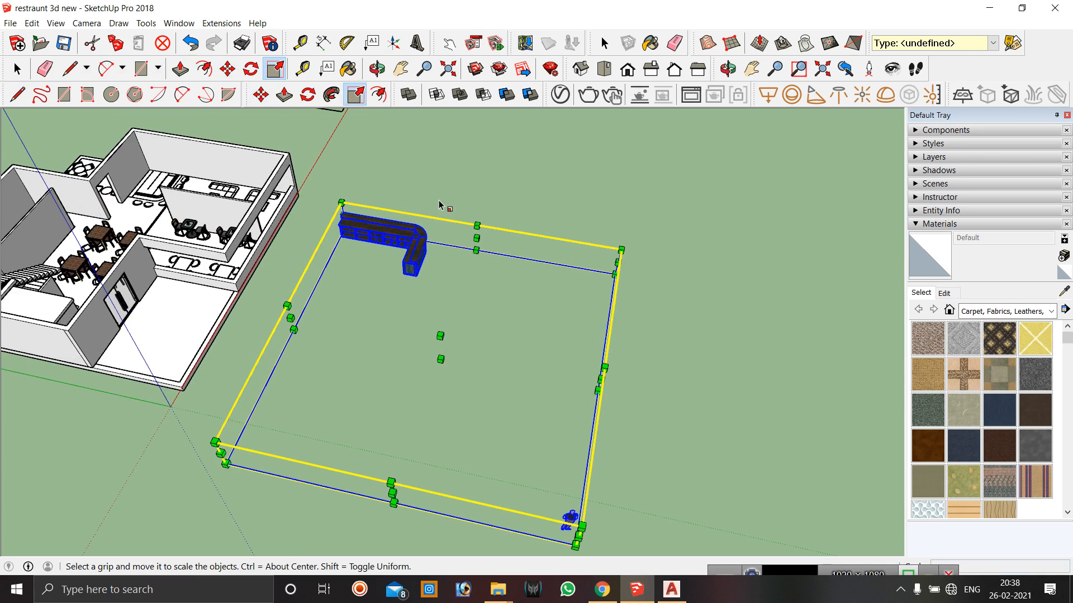
key(space)
click(441, 196)
double_click(405, 248)
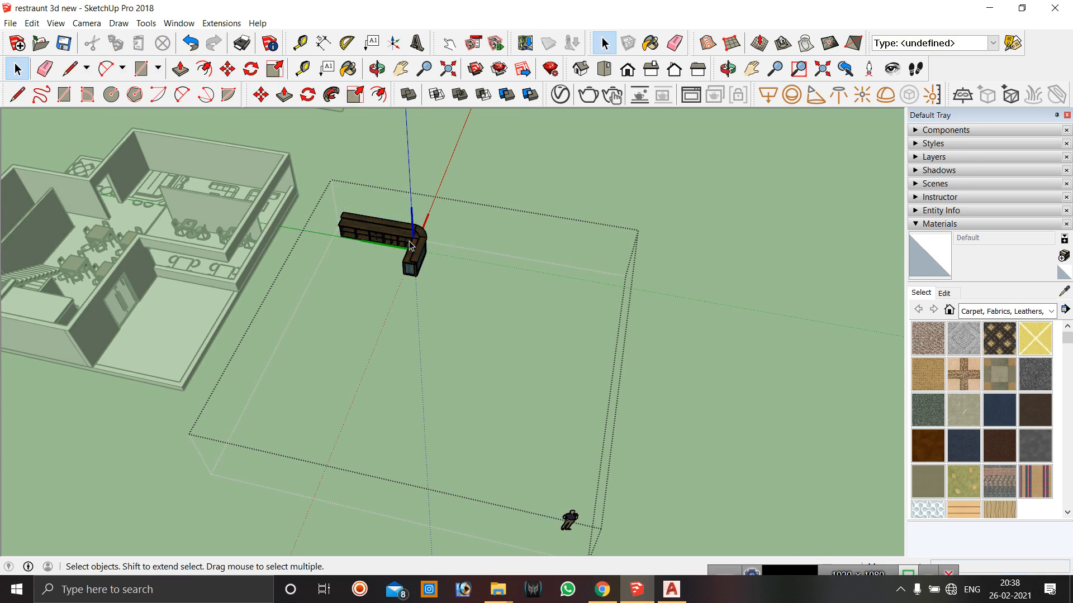
click(397, 235)
scroll(331, 224, up, 2)
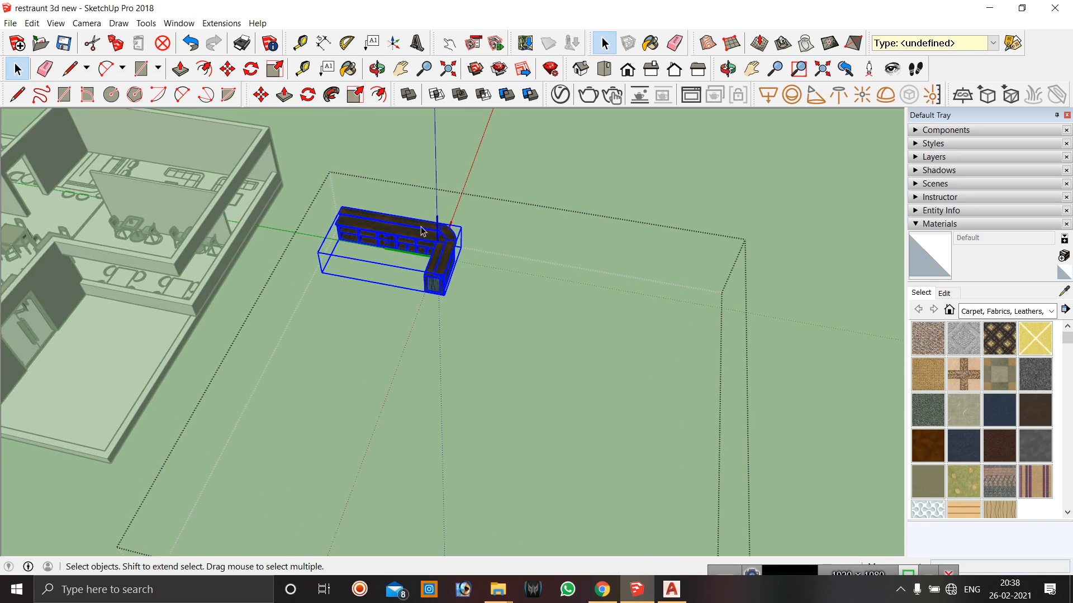
scroll(387, 210, down, 4)
scroll(526, 456, up, 3)
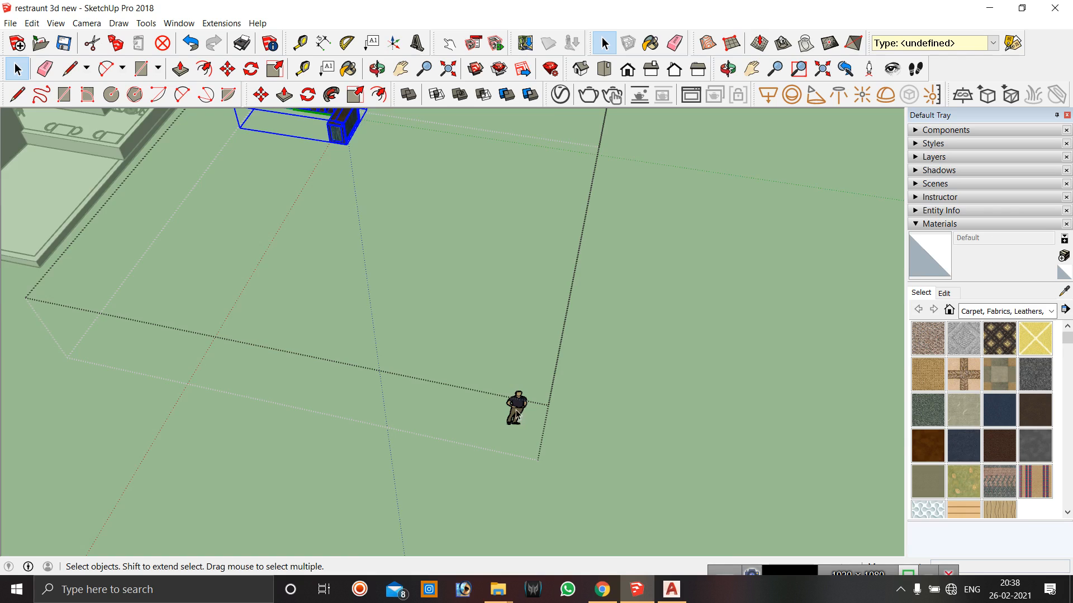
scroll(553, 472, down, 2)
scroll(553, 472, down, 1)
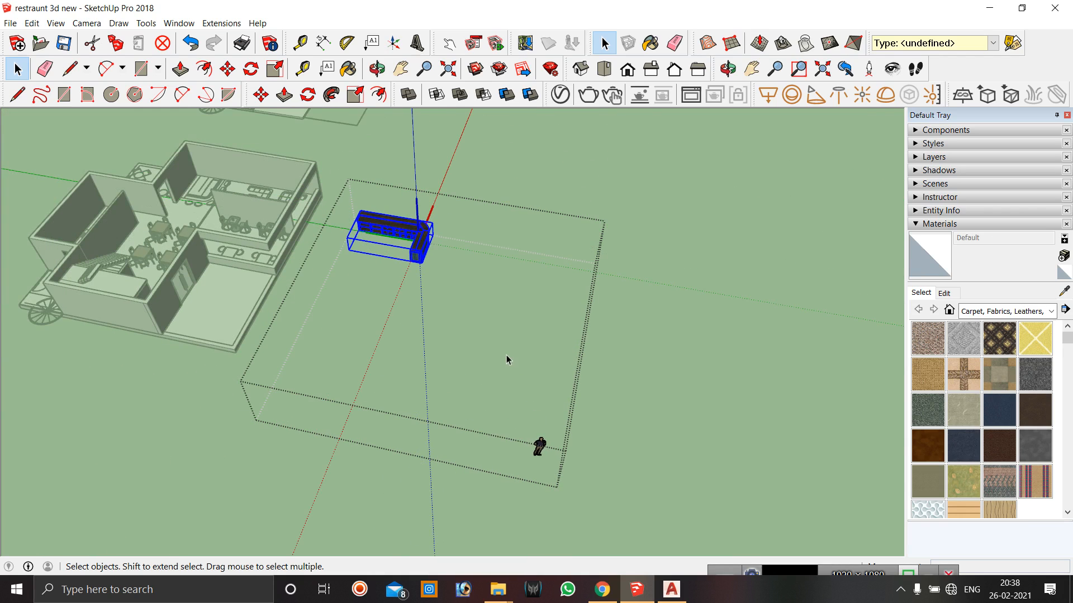
click(540, 448)
key(Delete)
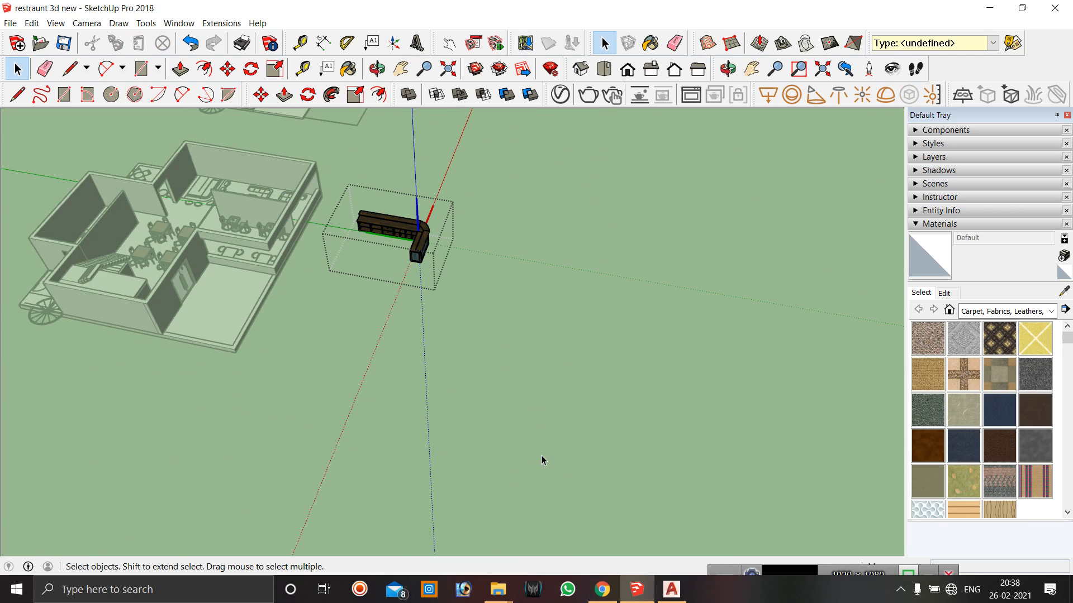
Close the group and shrink the bar counter along the green axis with the Scale tool.
scroll(397, 218, up, 3)
click(564, 232)
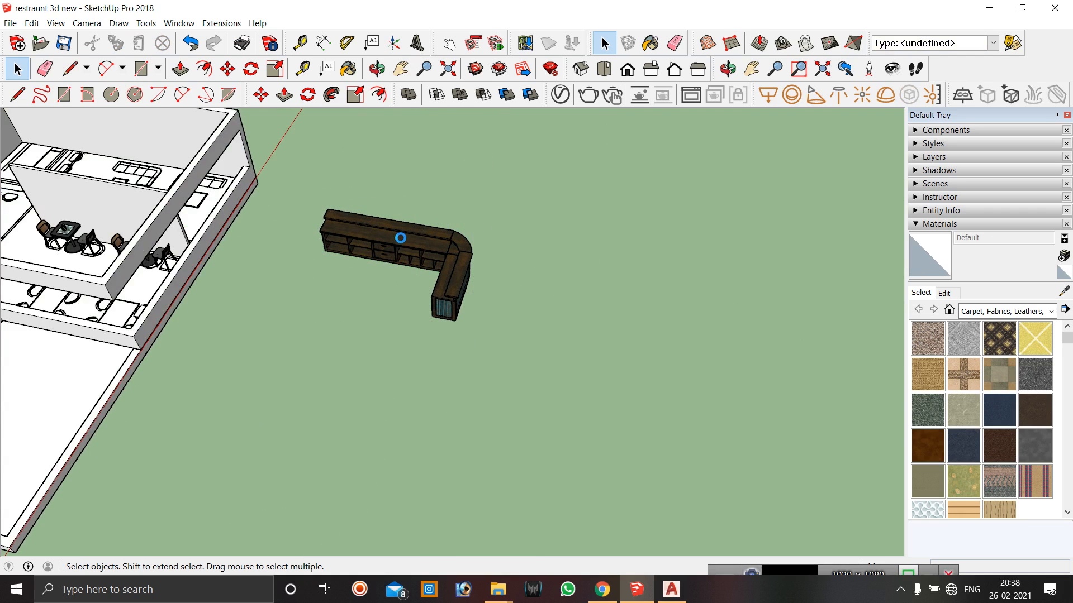
click(398, 240)
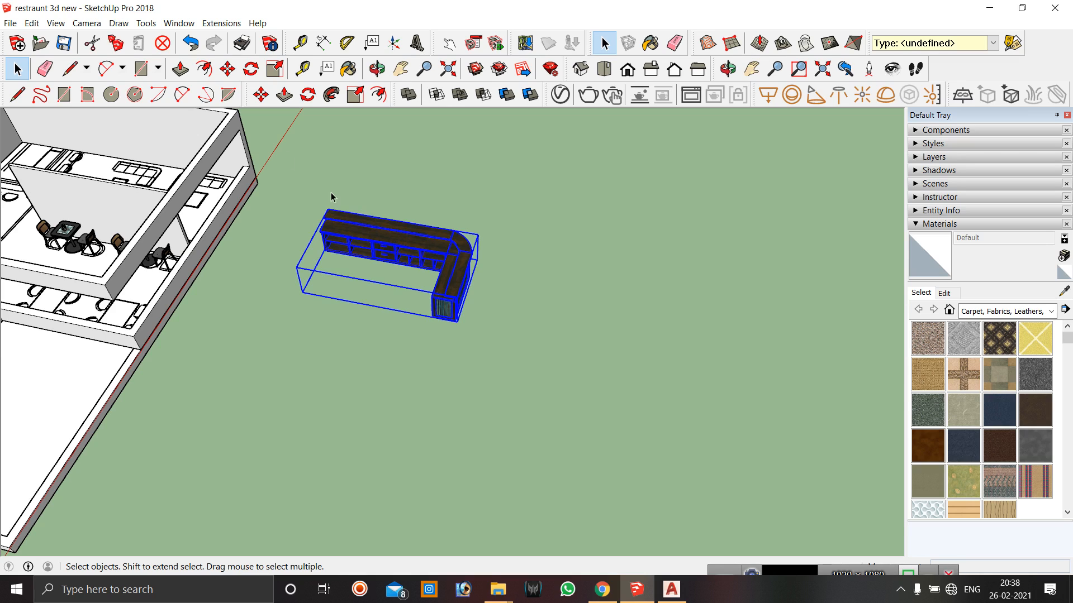
click(274, 69)
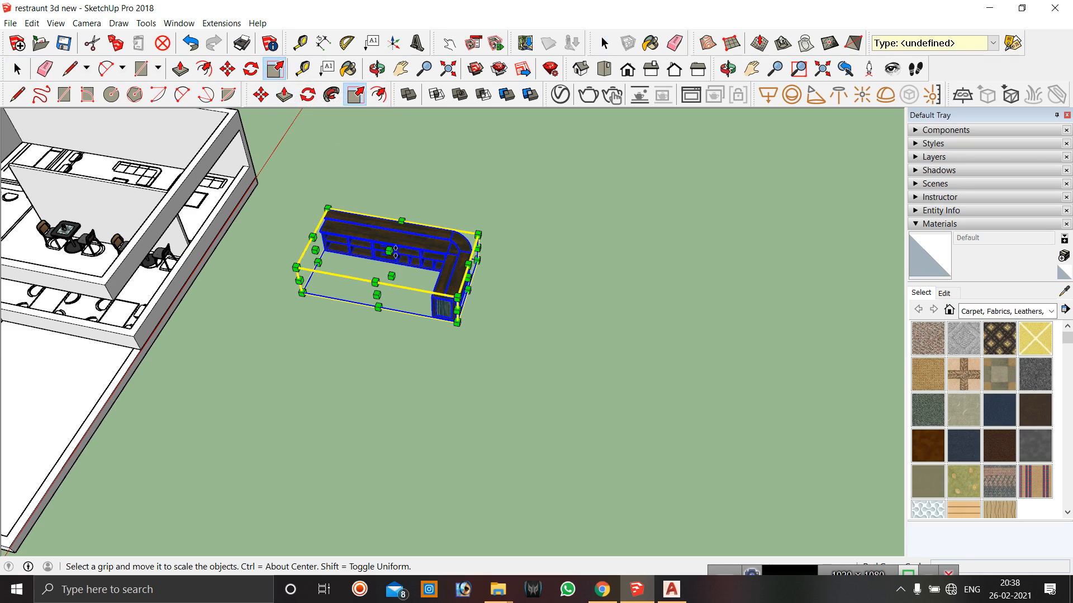
scroll(412, 238, up, 2)
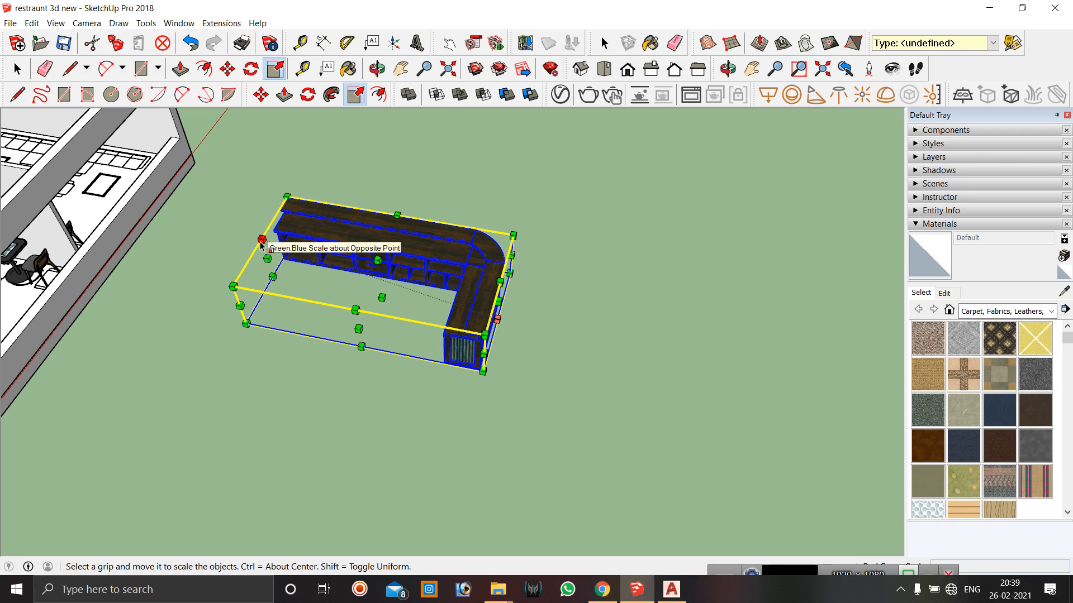
drag(261, 244, 211, 207)
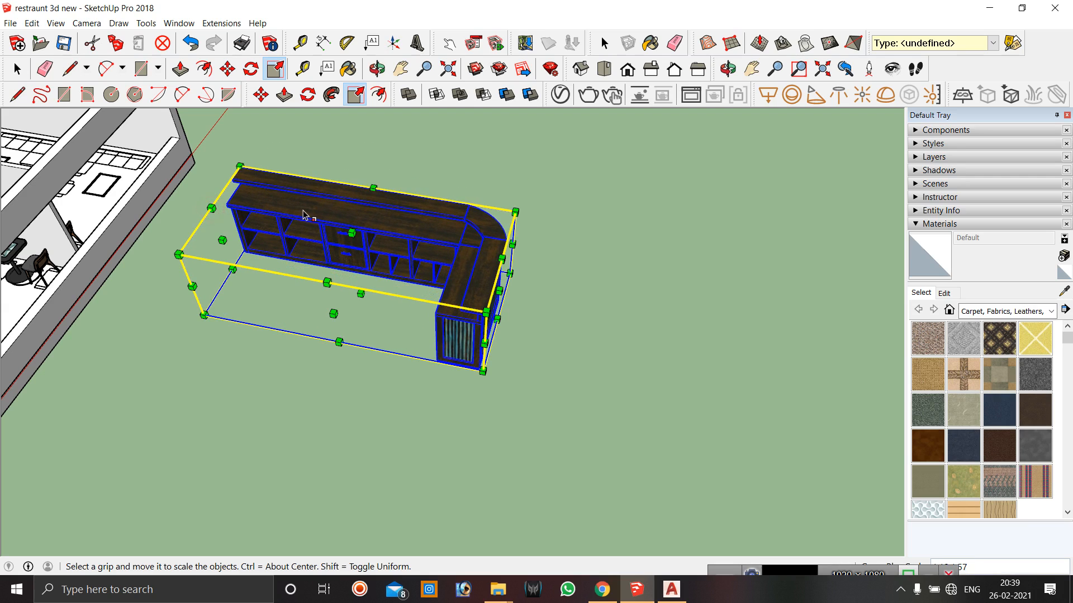
key(ctrl+z)
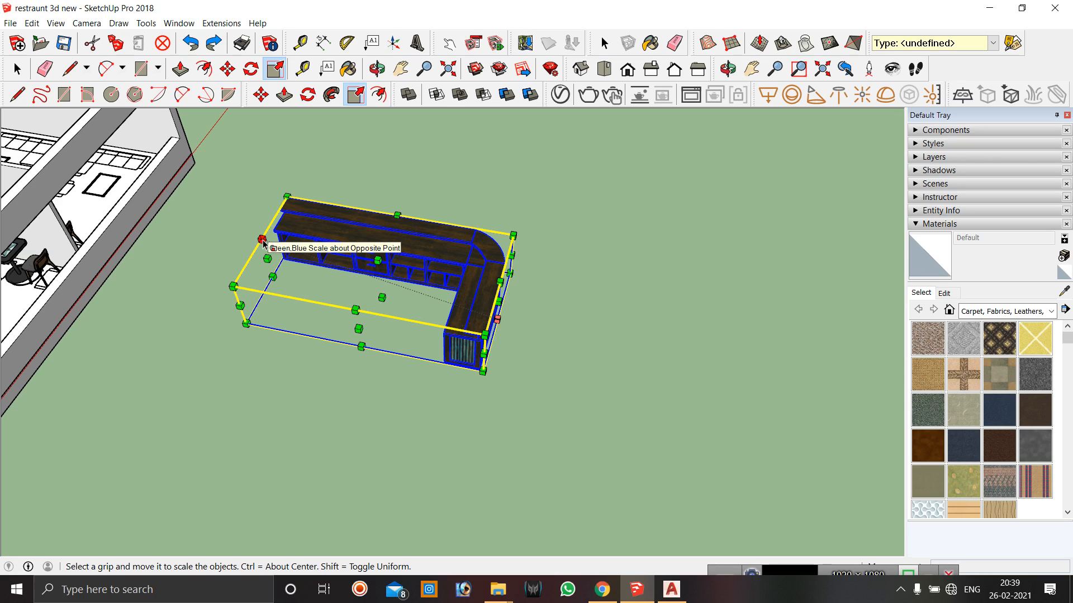
scroll(427, 246, up, 1)
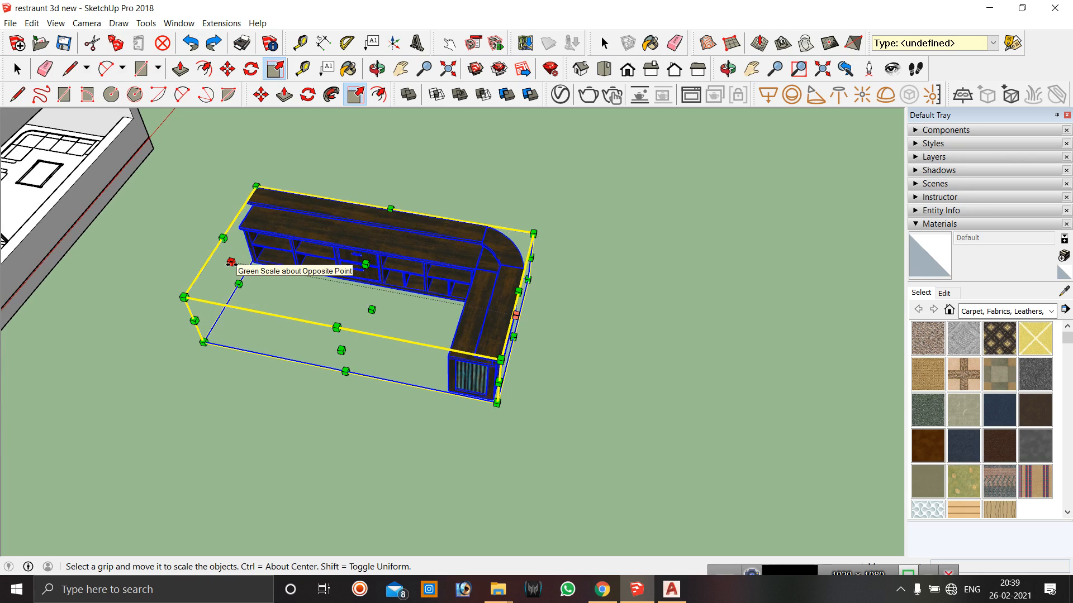
drag(231, 262, 314, 280)
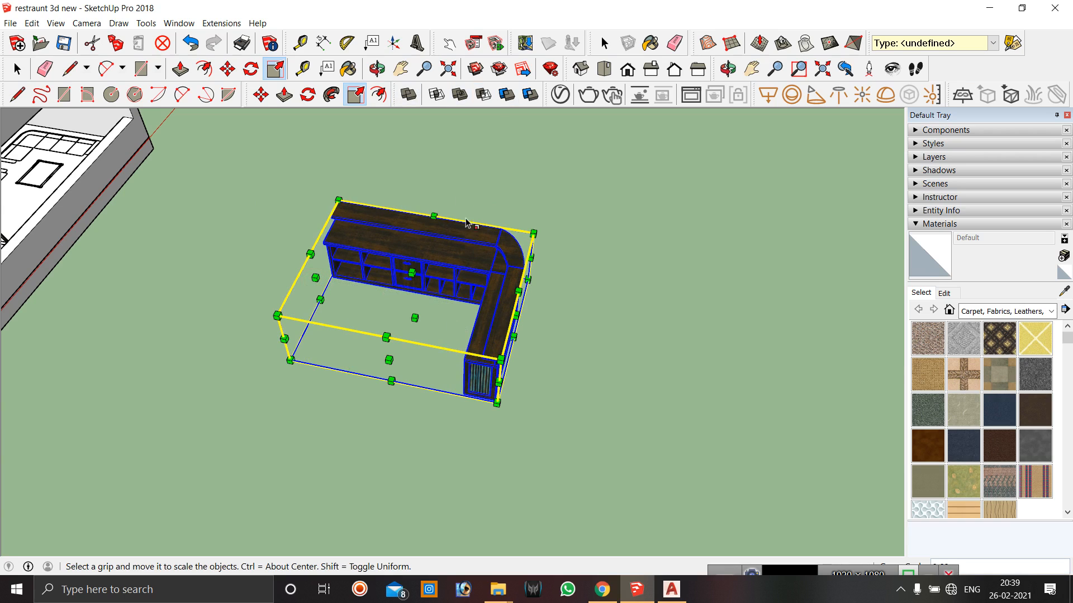
click(377, 69)
drag(558, 319, 506, 252)
drag(481, 157, 617, 468)
scroll(358, 159, up, 3)
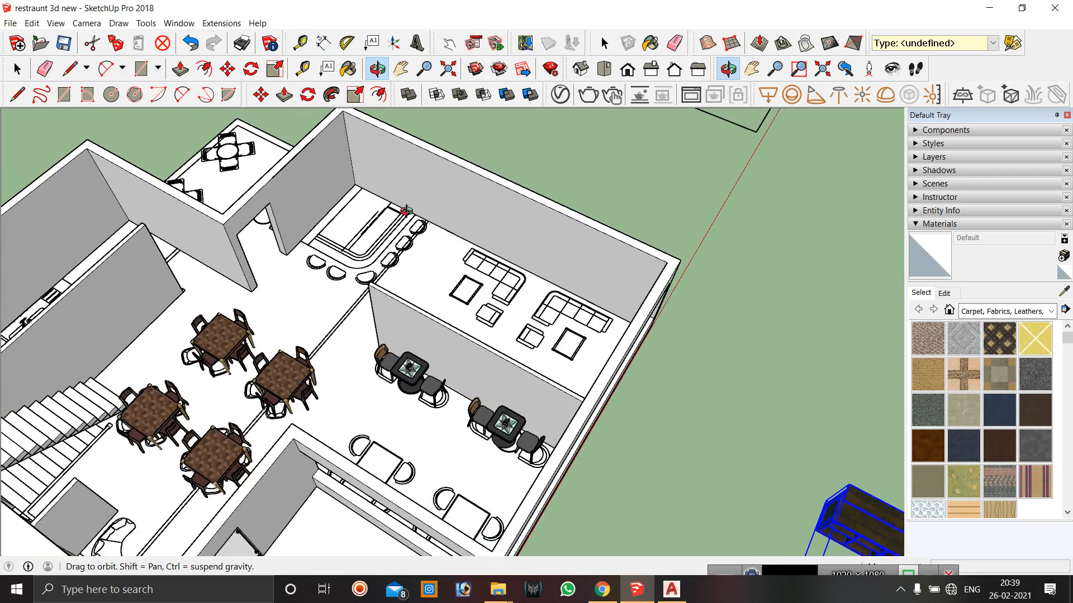
scroll(364, 226, up, 3)
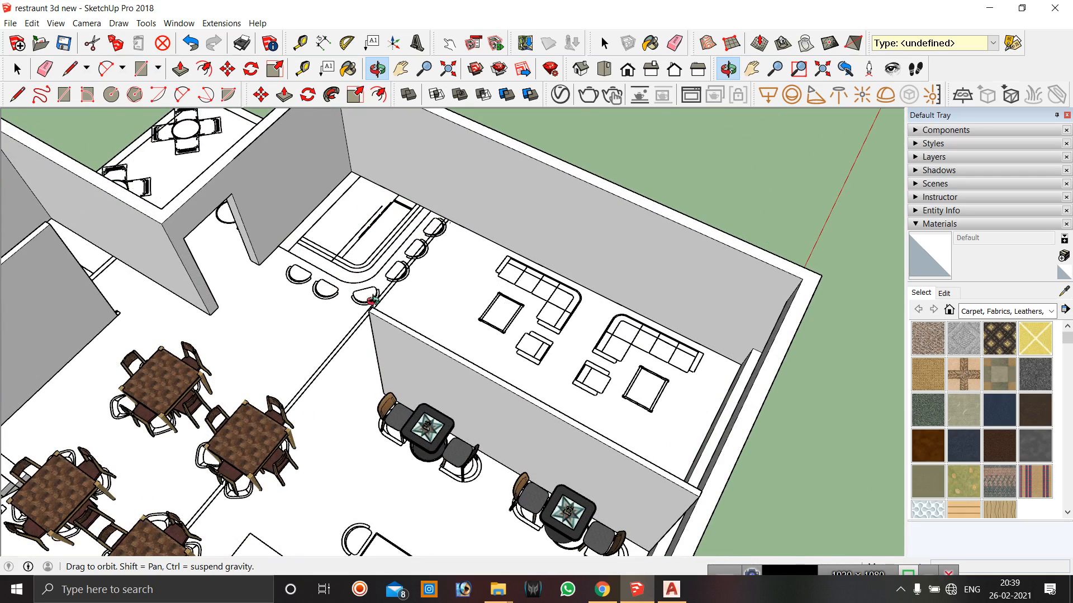
scroll(255, 250, down, 7)
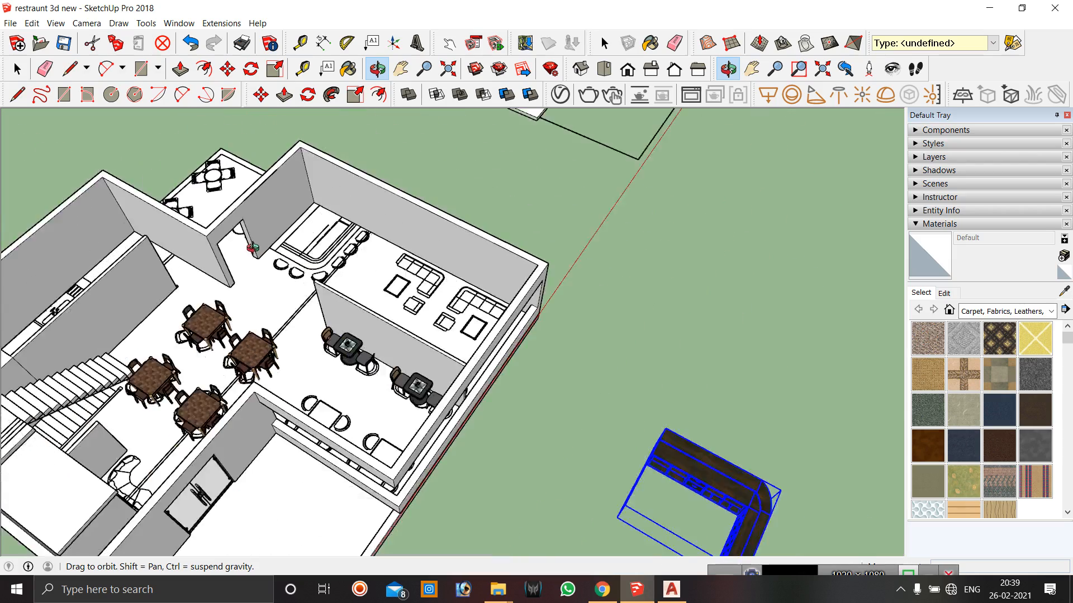
Rotate the bar counter on the open ground so its L-shape faces the other way.
scroll(256, 251, up, 2)
drag(457, 359, 466, 523)
scroll(488, 457, up, 4)
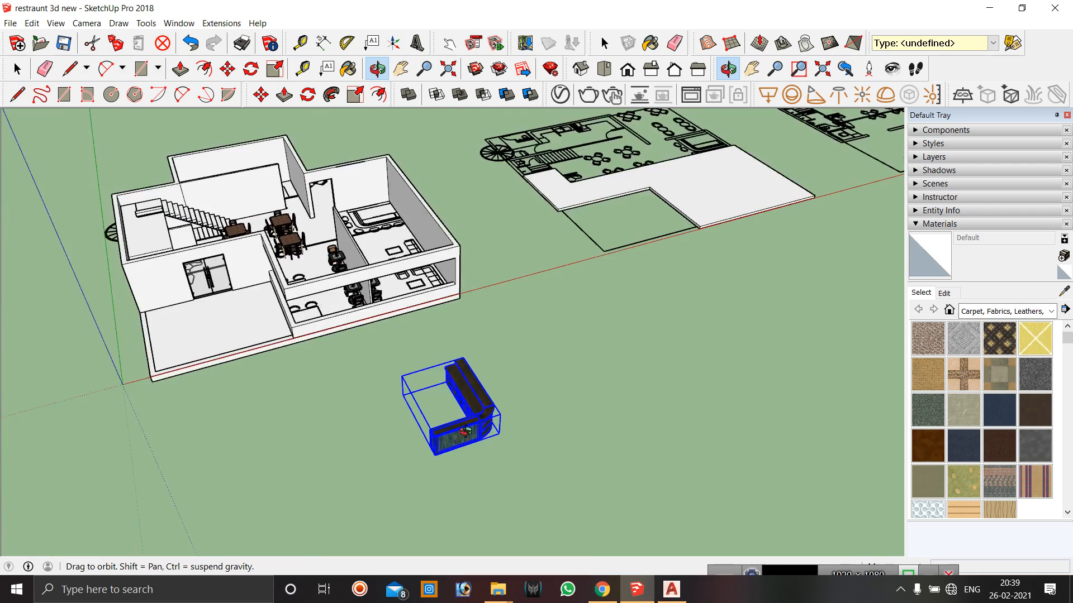
scroll(469, 446, up, 3)
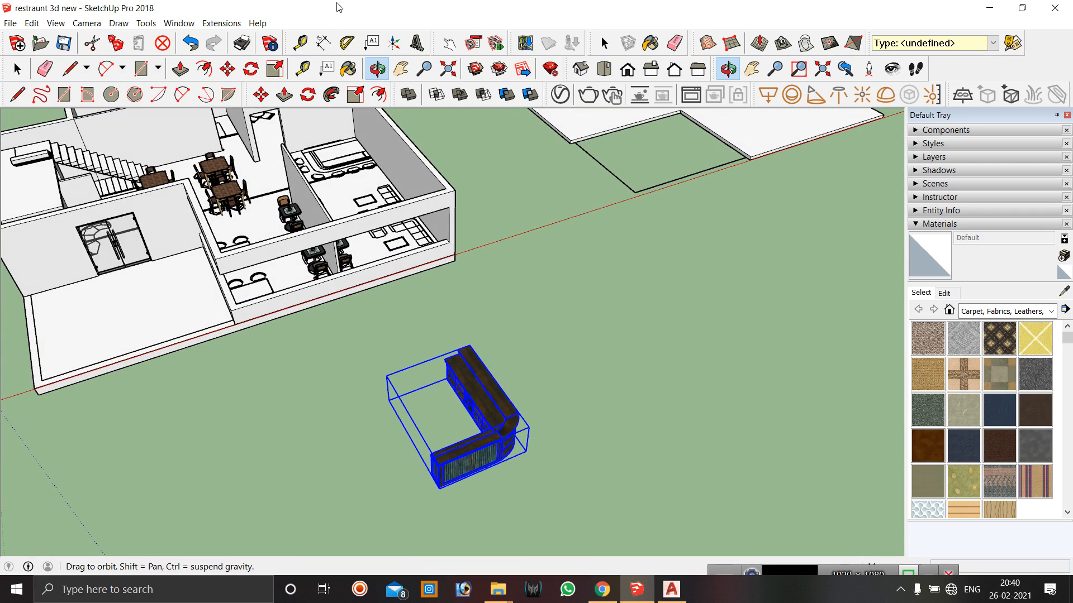
click(309, 95)
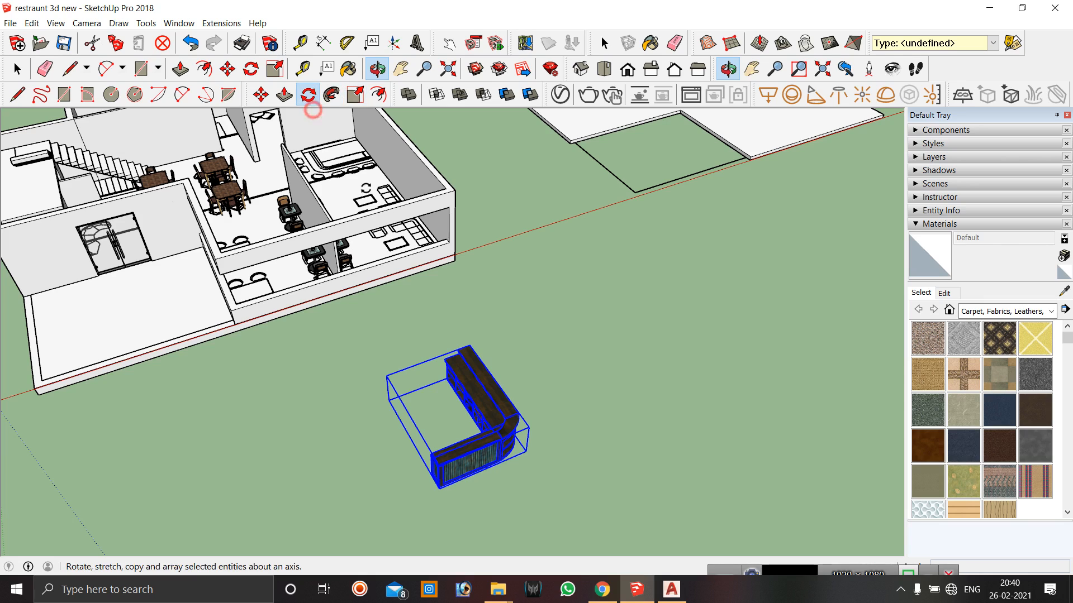
click(492, 388)
click(643, 332)
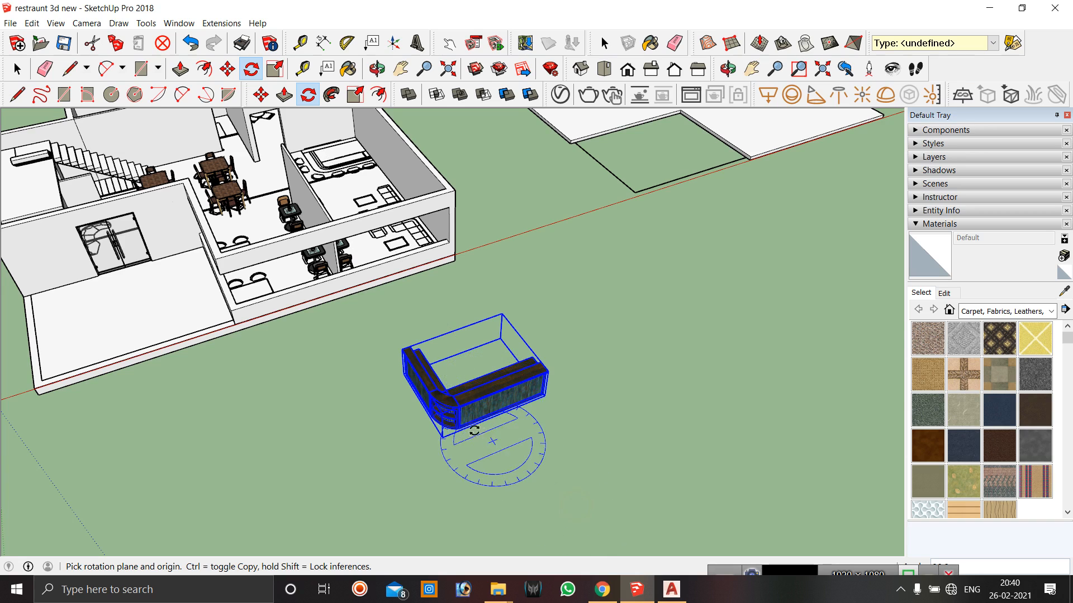
key(space)
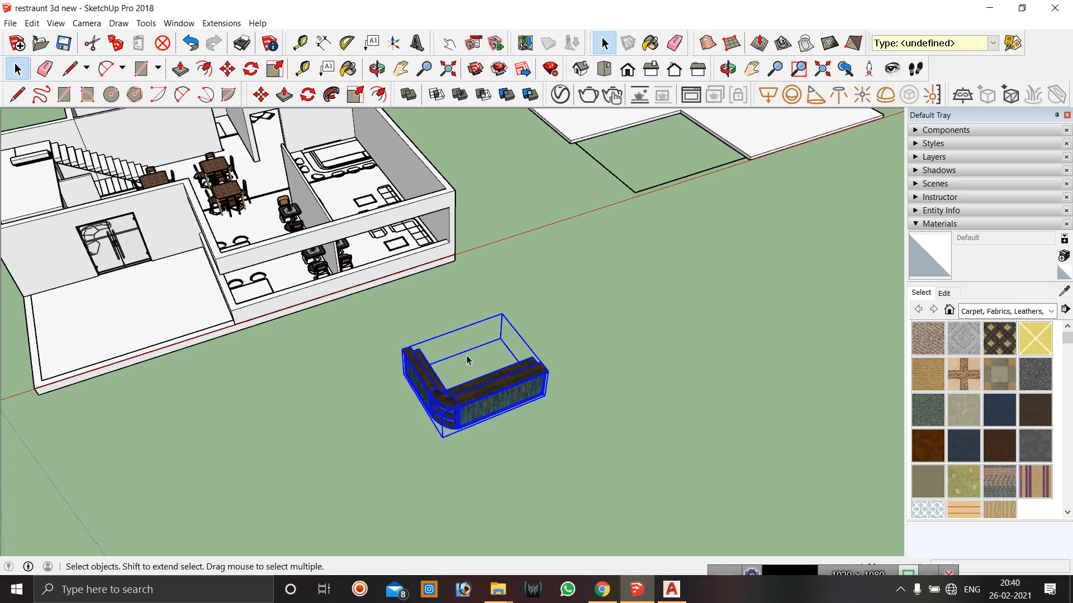
Move the bar counter into the corner of the bar area inside the building.
scroll(438, 222, down, 2)
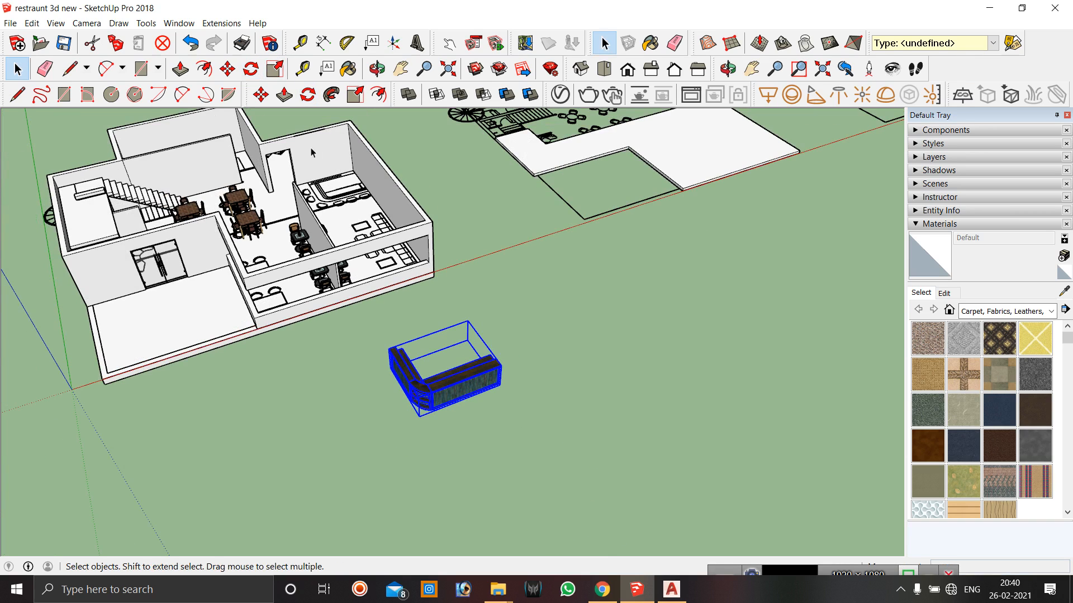
scroll(330, 183, up, 2)
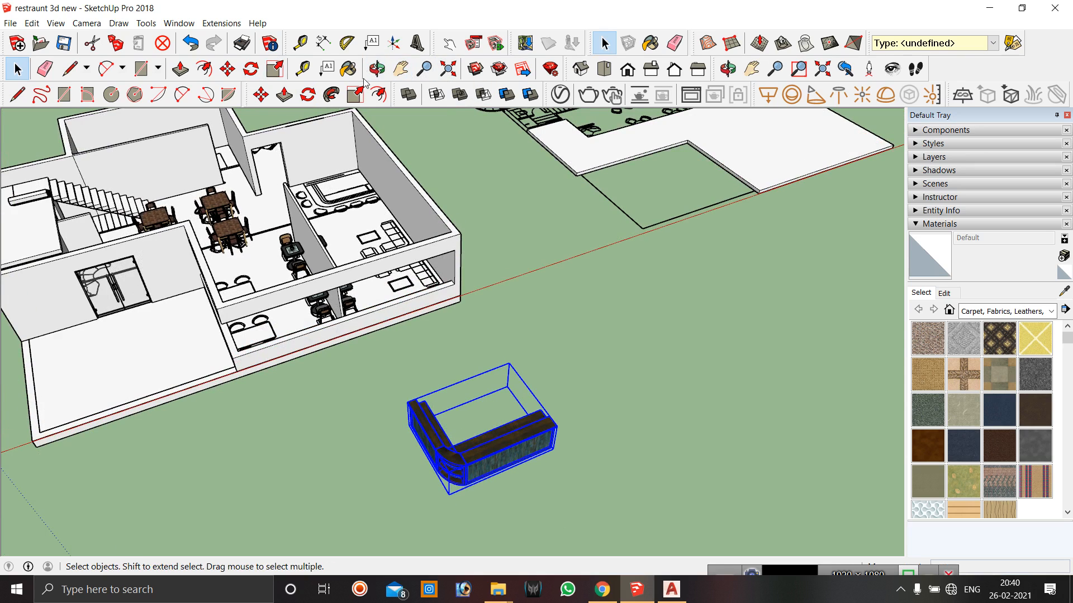
click(377, 68)
drag(343, 342, 597, 328)
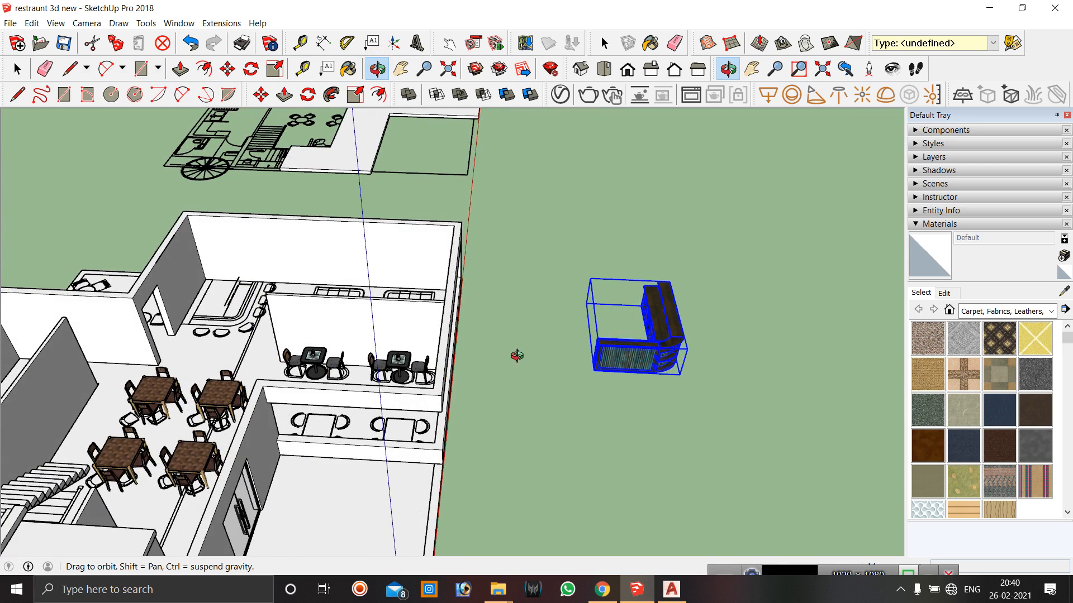
drag(481, 378, 582, 383)
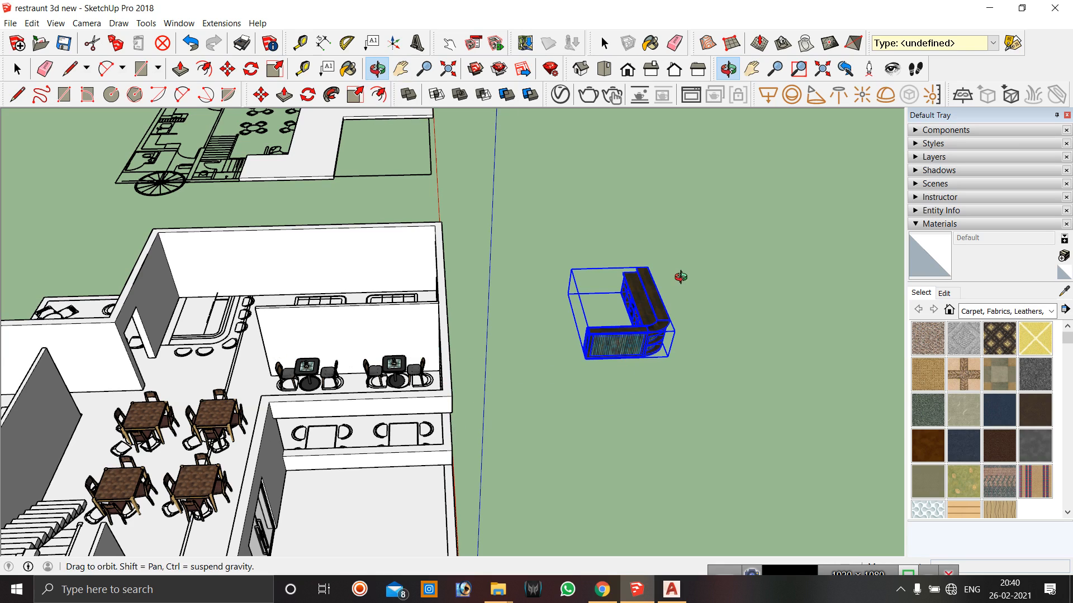
key(m)
scroll(586, 360, up, 4)
click(587, 355)
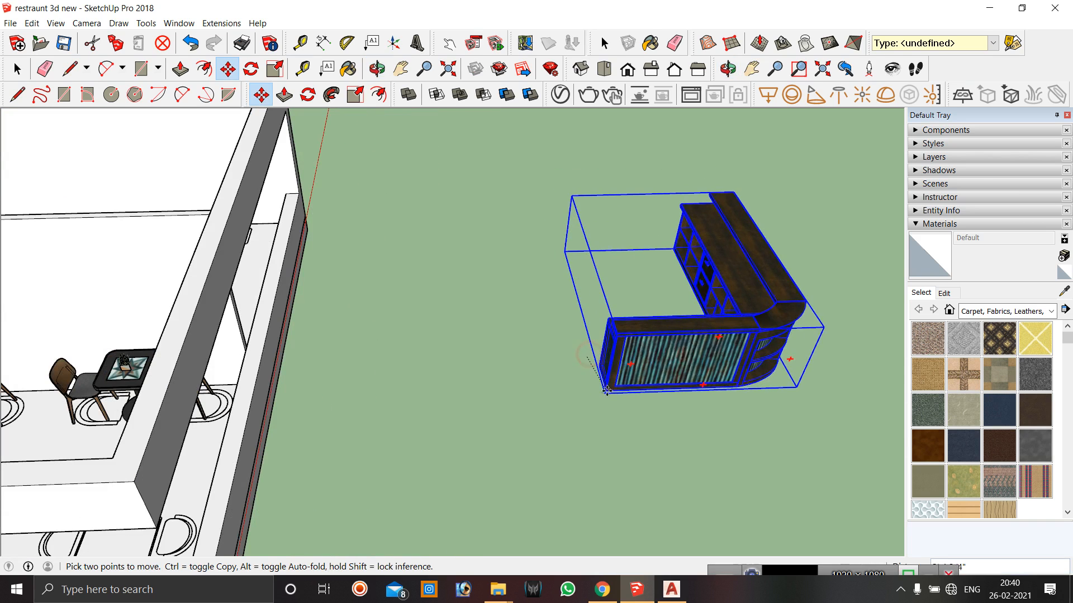
scroll(607, 391, down, 6)
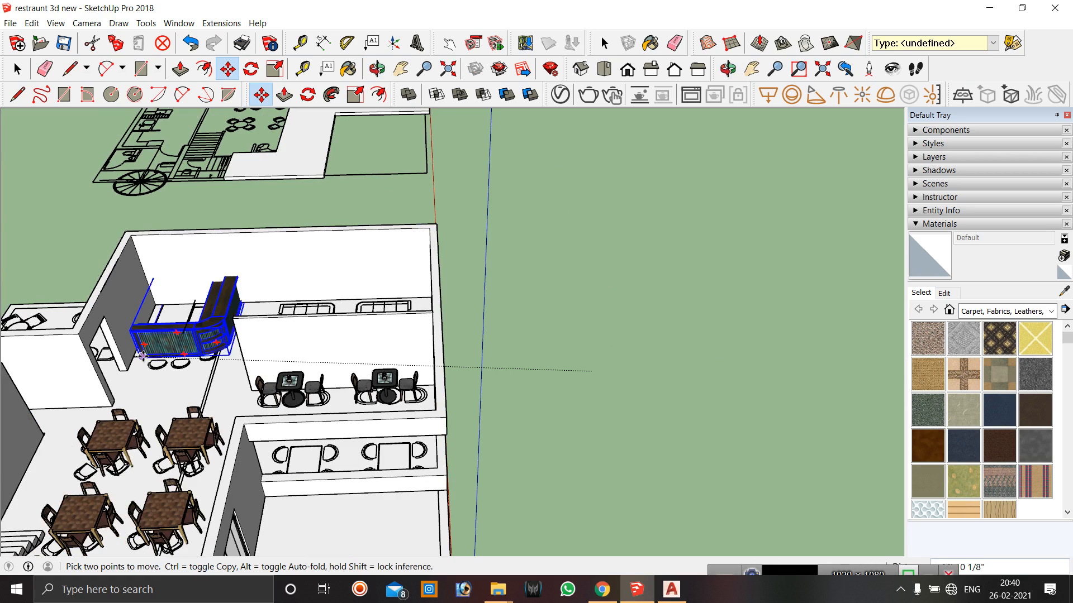
scroll(142, 356, up, 5)
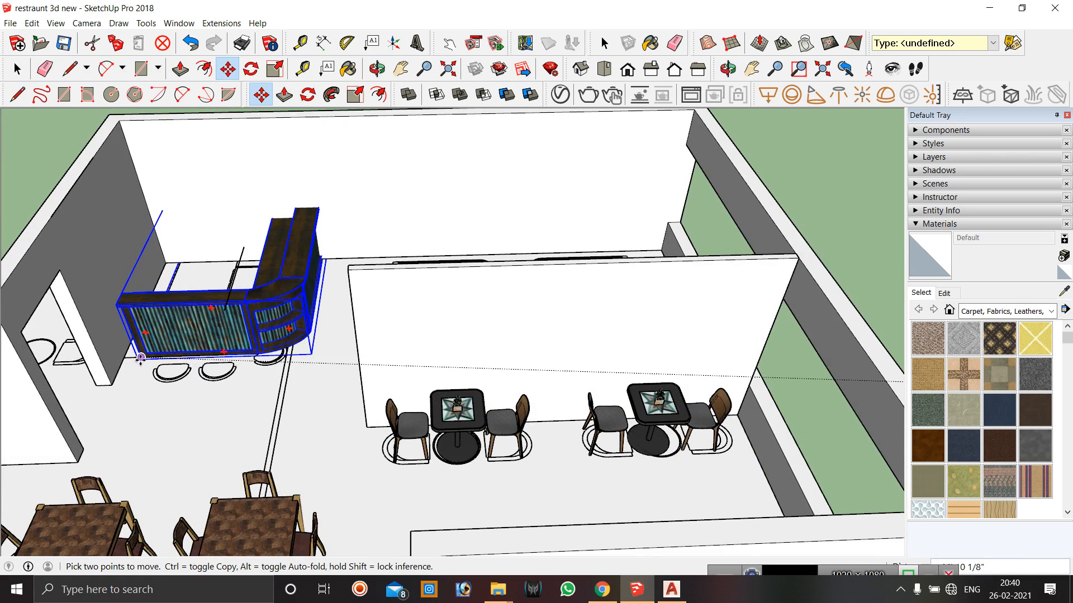
click(140, 356)
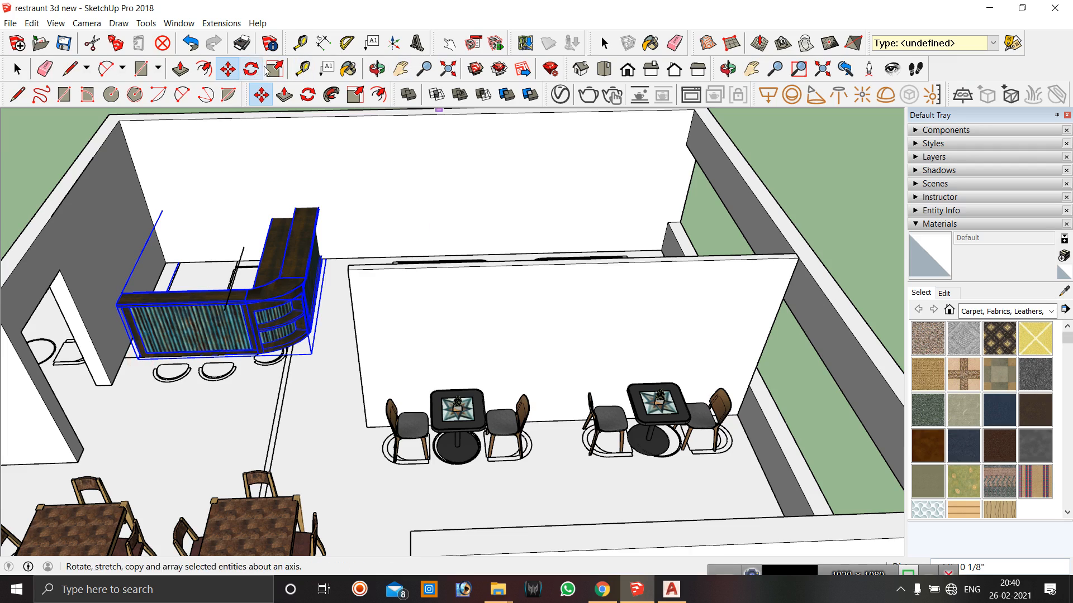
Scale the bar counter down and shorten it along the green axis to fit against the bar wall.
click(377, 68)
drag(347, 276, 241, 316)
scroll(295, 390, down, 4)
scroll(405, 172, up, 7)
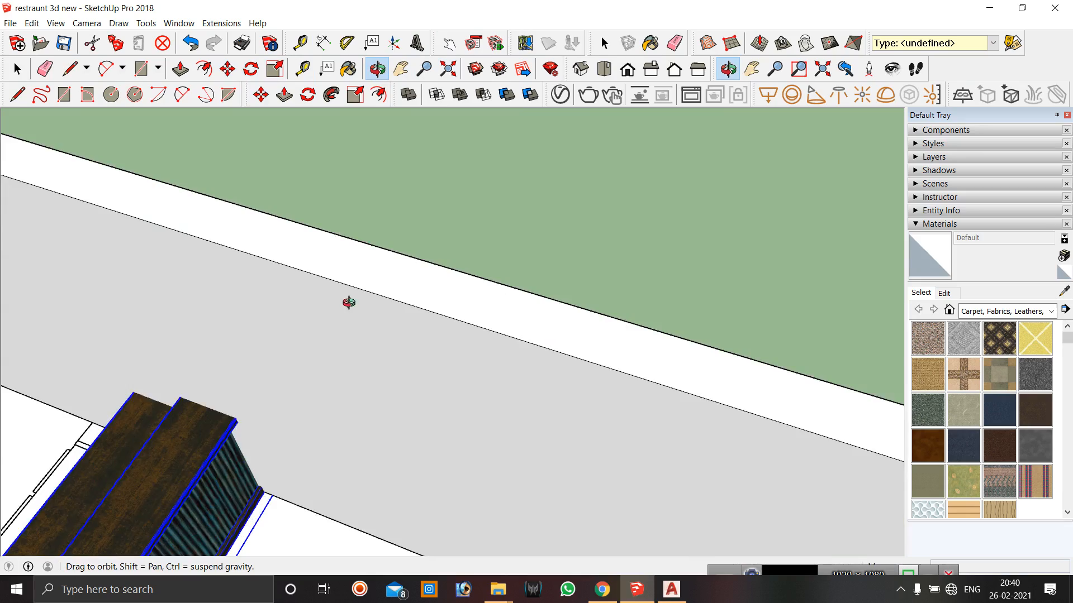
scroll(421, 233, down, 6)
drag(338, 331, 44, 324)
drag(384, 315, 372, 279)
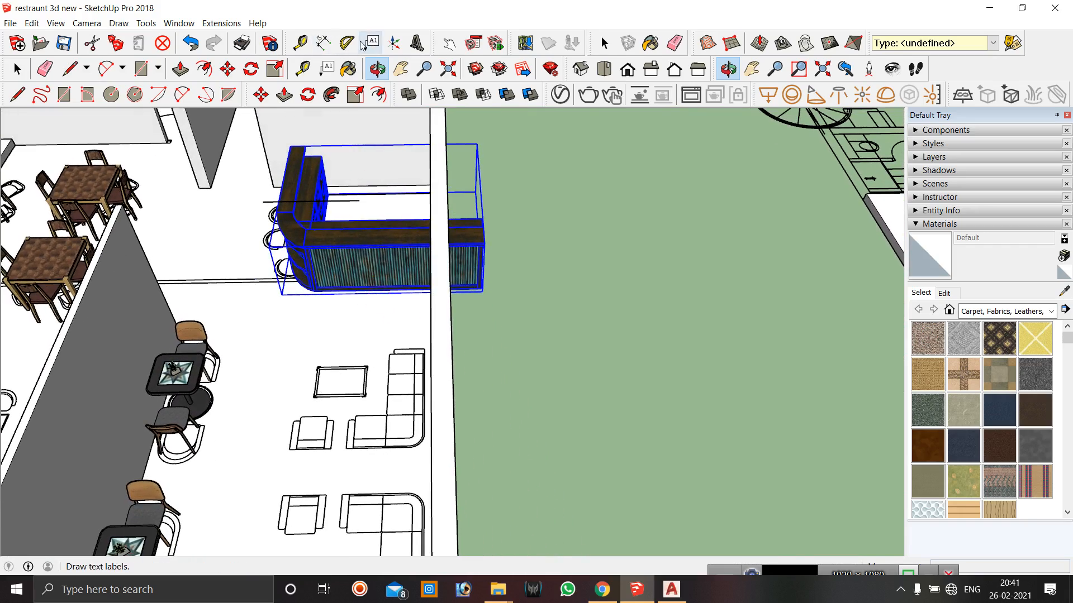
click(274, 69)
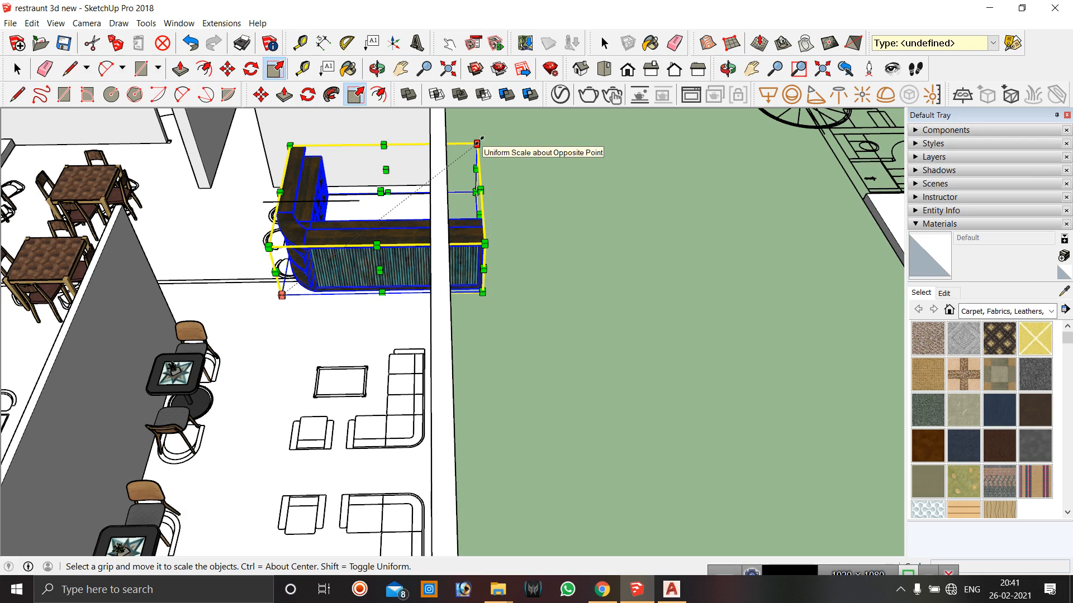
mouse_move(477, 144)
mouse_down()
mouse_move(447, 158)
mouse_move(460, 156)
mouse_up()
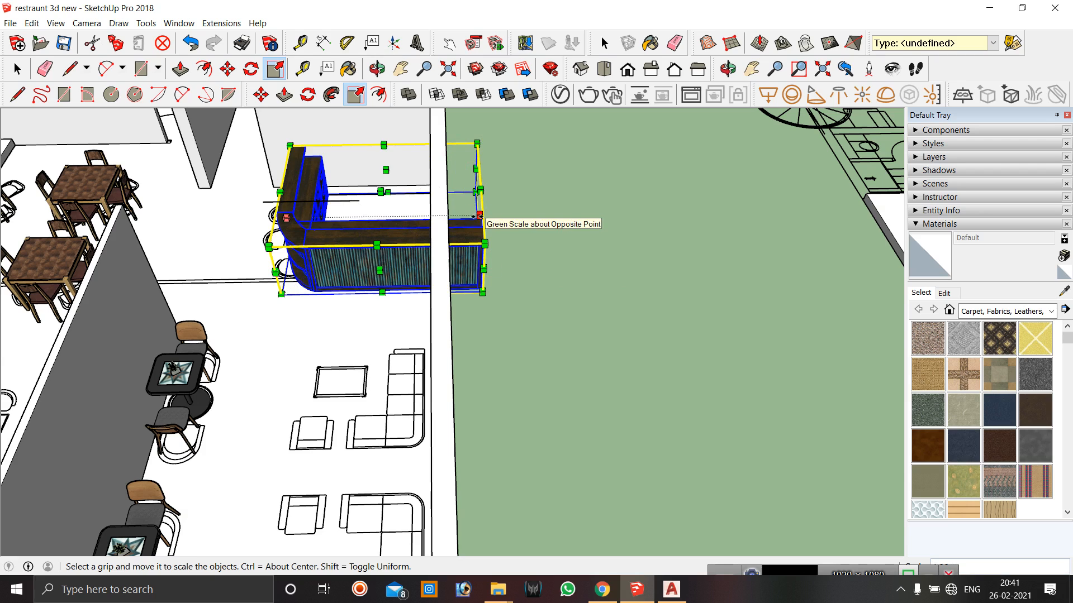
drag(480, 215, 433, 220)
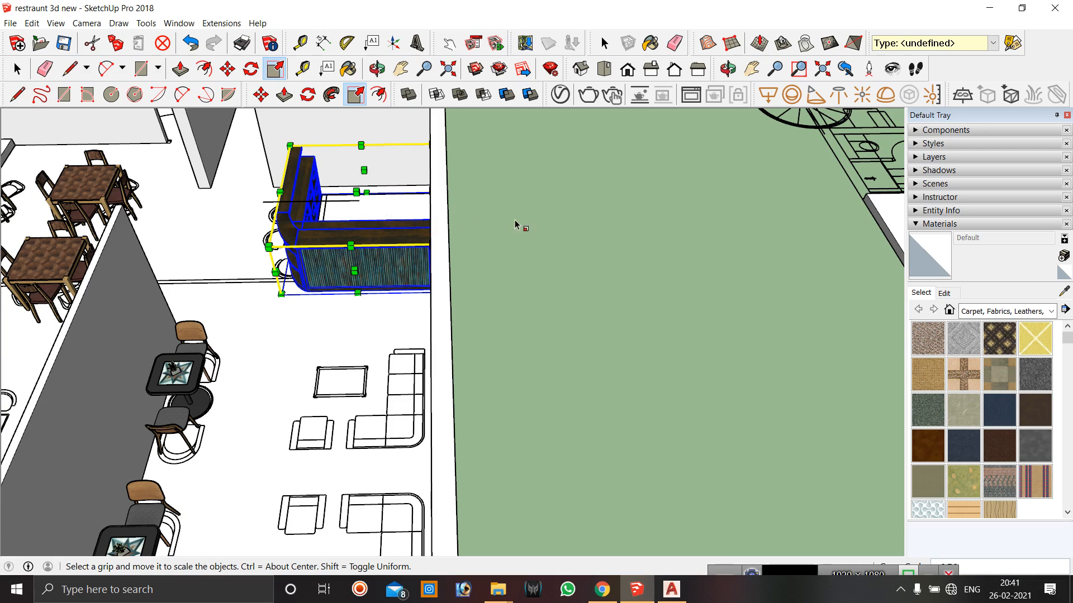
key(space)
Scale the bar counter inward from its side to narrow it within the bar area.
click(377, 69)
drag(375, 184, 473, 159)
middle_drag(473, 159, 596, 168)
scroll(306, 311, up, 3)
middle_drag(306, 311, 235, 465)
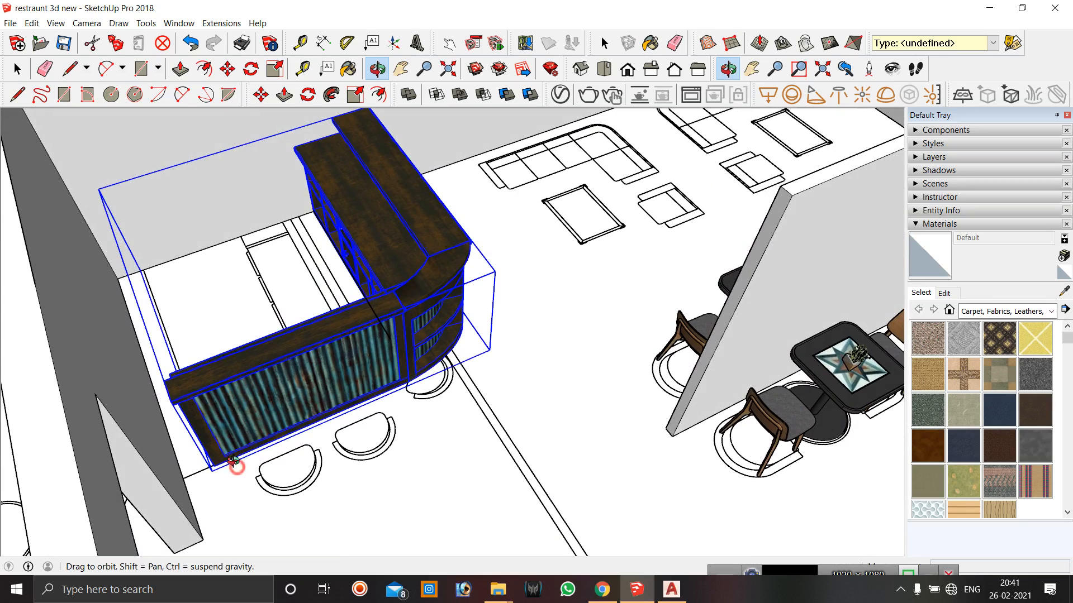
click(275, 69)
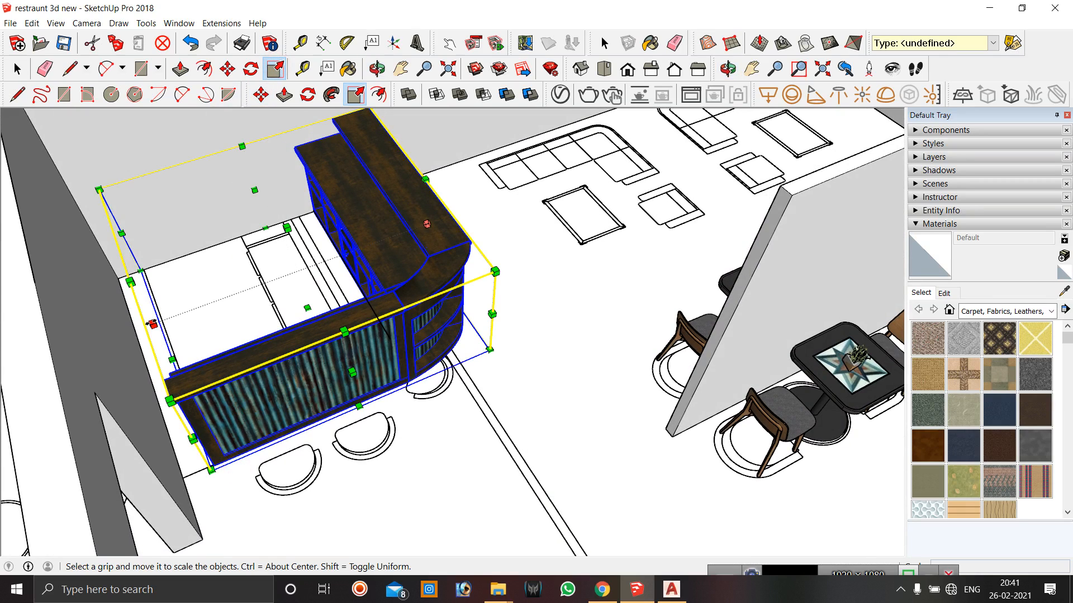
drag(152, 324, 199, 321)
scroll(214, 365, down, 5)
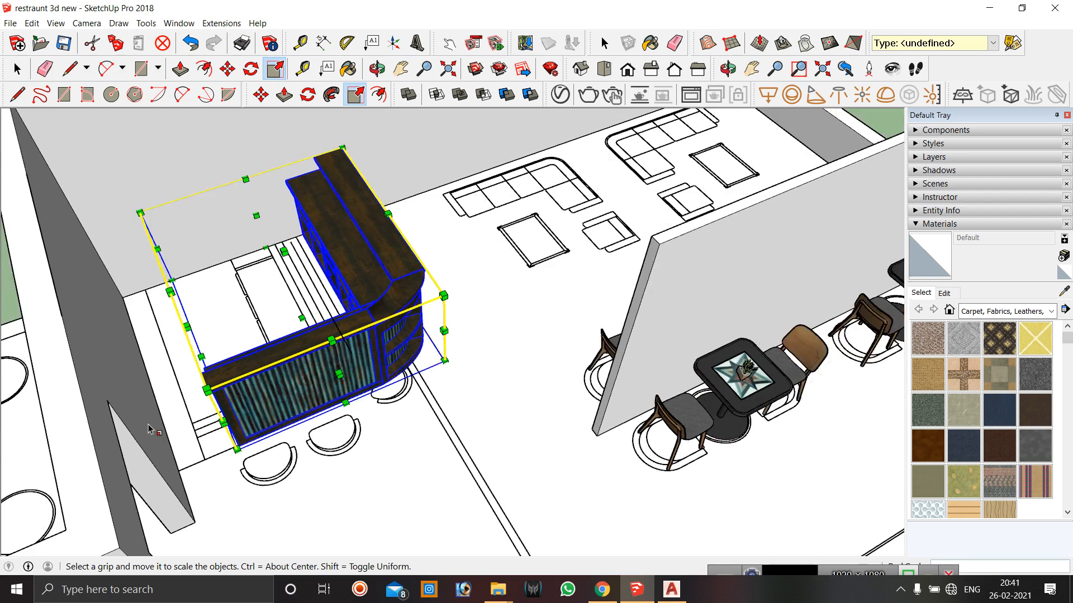
key(space)
click(92, 124)
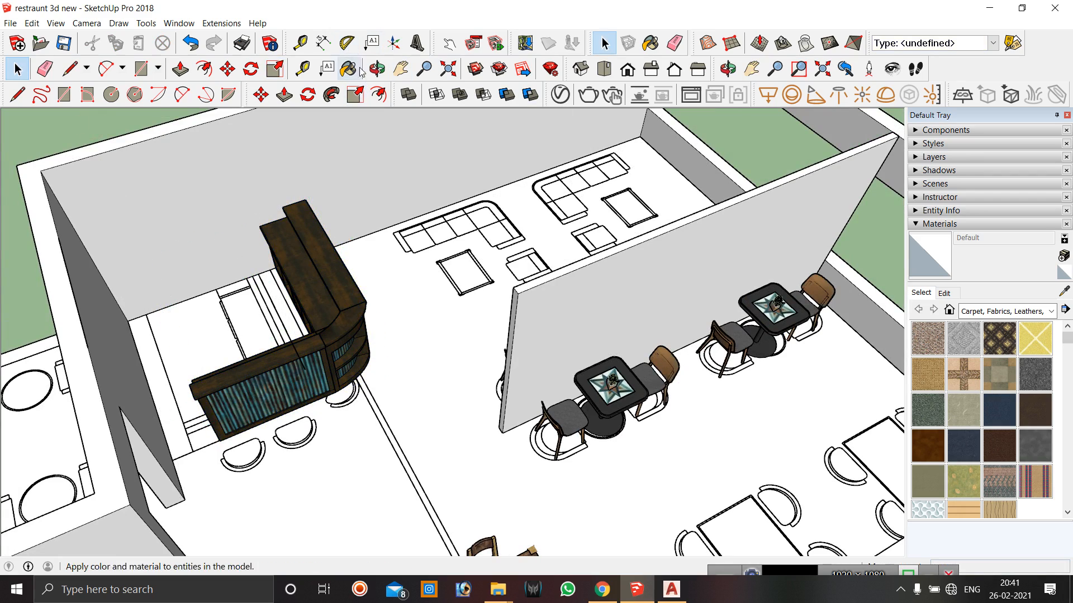
Delete the partition wall standing in front of the bar counter.
click(377, 68)
drag(385, 346, 290, 357)
scroll(445, 304, up, 3)
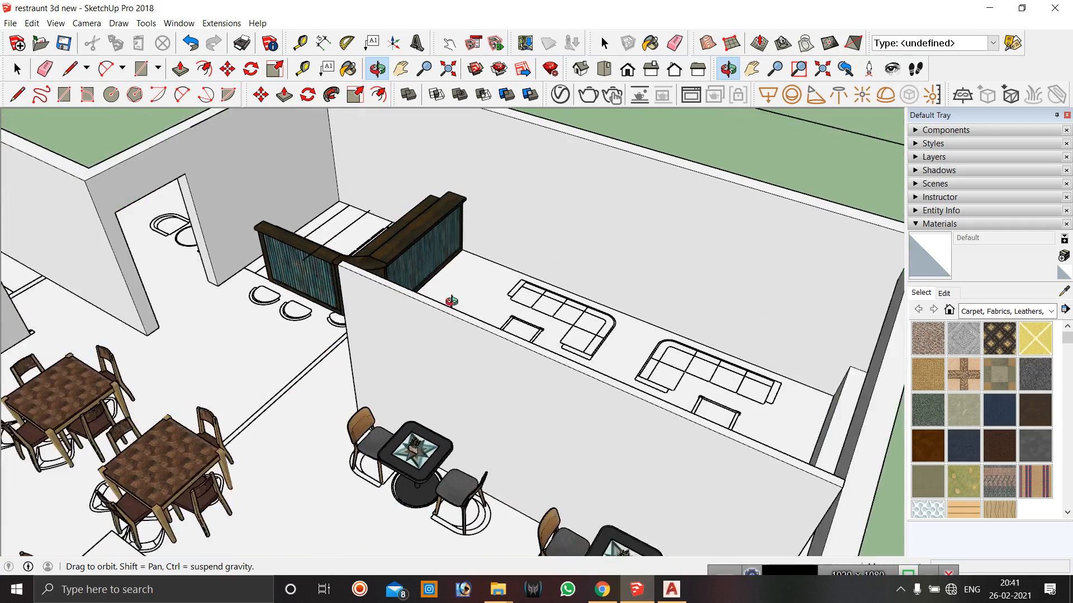
key(space)
click(429, 312)
scroll(263, 304, down, 5)
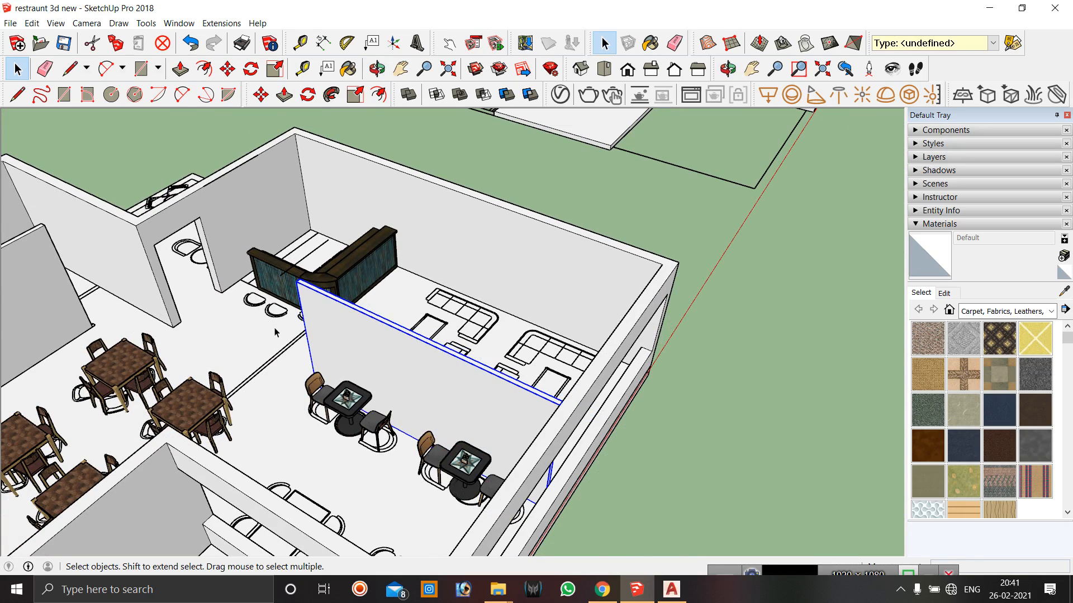
key(Delete)
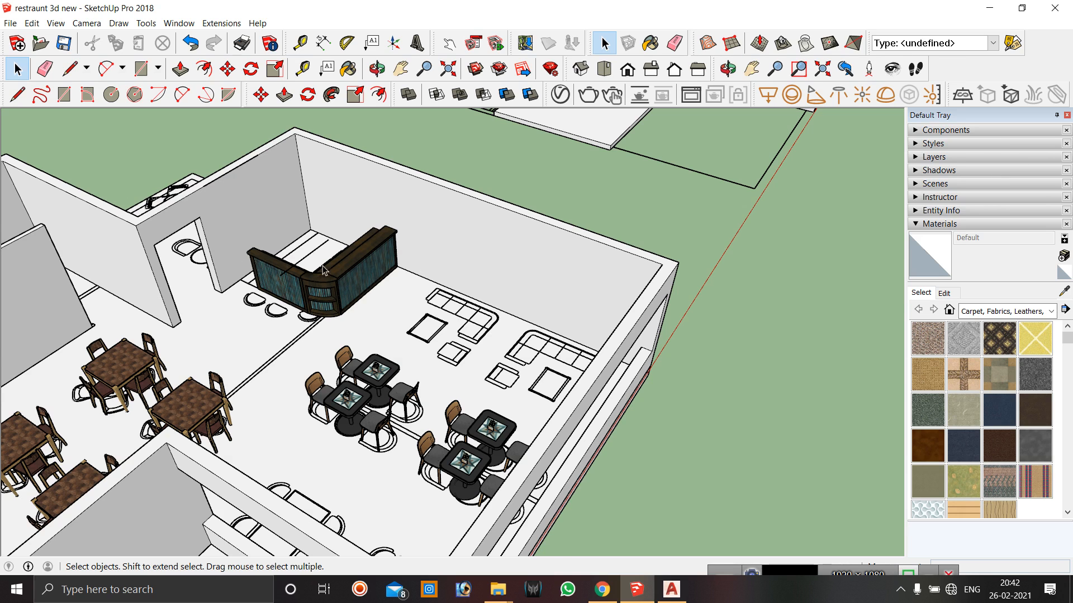
Select the bar counter and reduce its depth from the back with the Scale tool.
scroll(306, 262, up, 5)
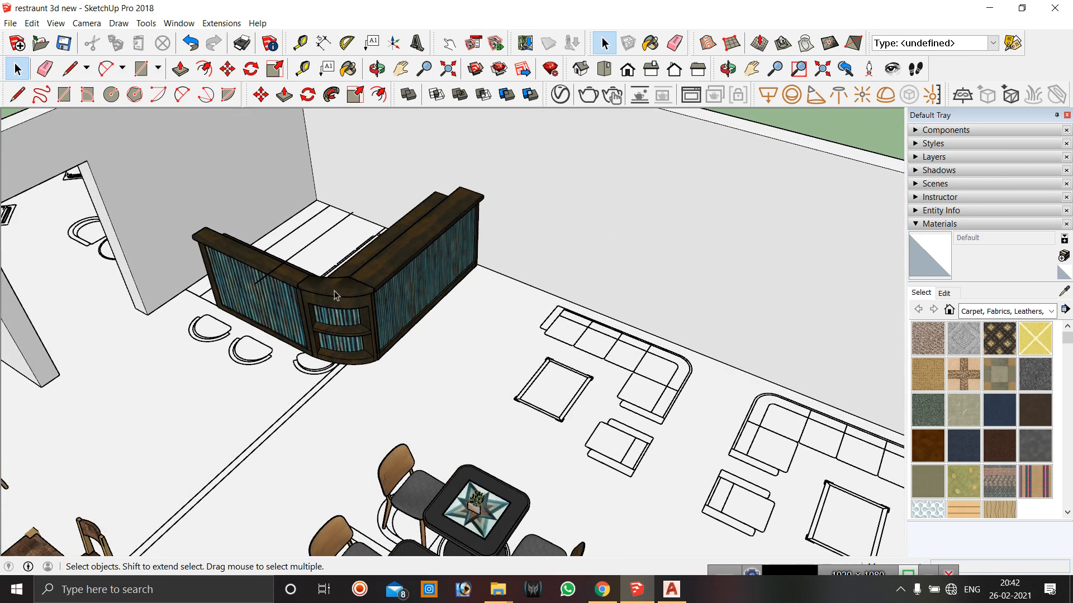
click(358, 300)
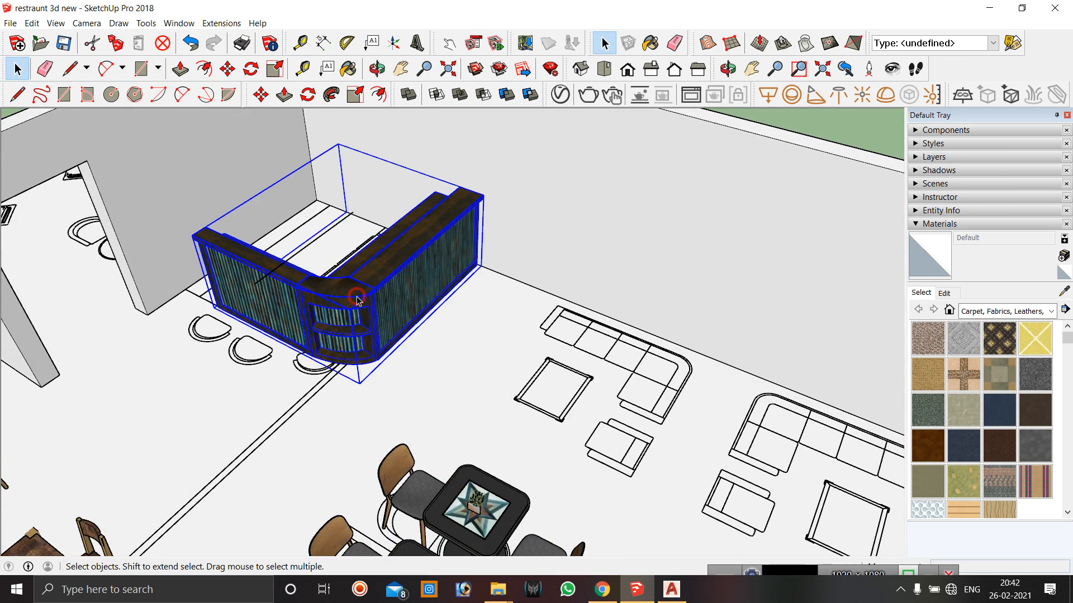
click(356, 95)
mouse_move(424, 286)
mouse_down()
mouse_move(379, 280)
mouse_move(409, 300)
mouse_up()
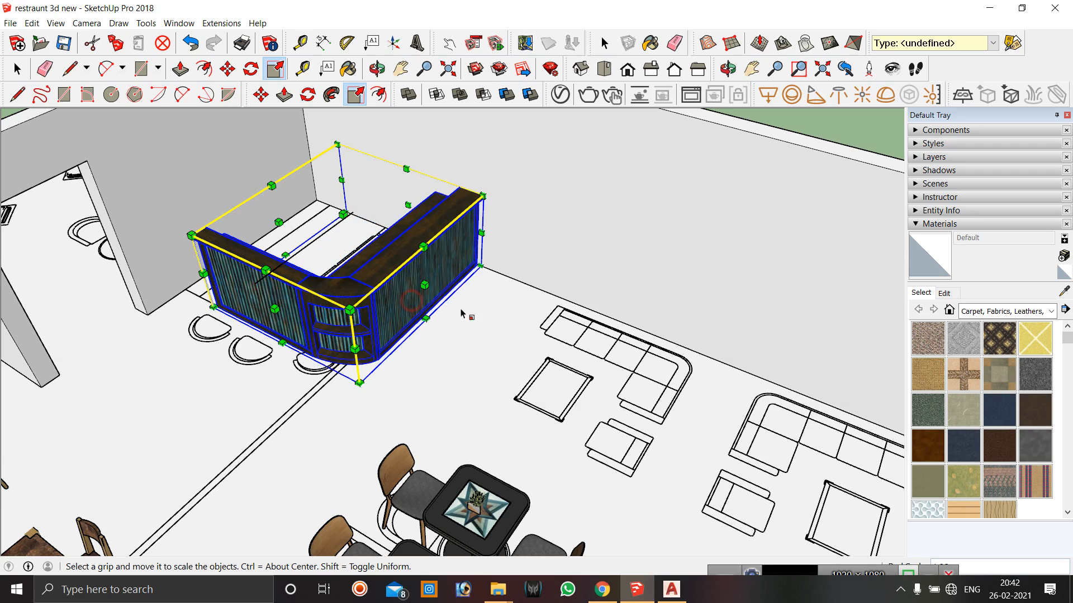
click(373, 67)
drag(306, 225, 419, 249)
click(277, 71)
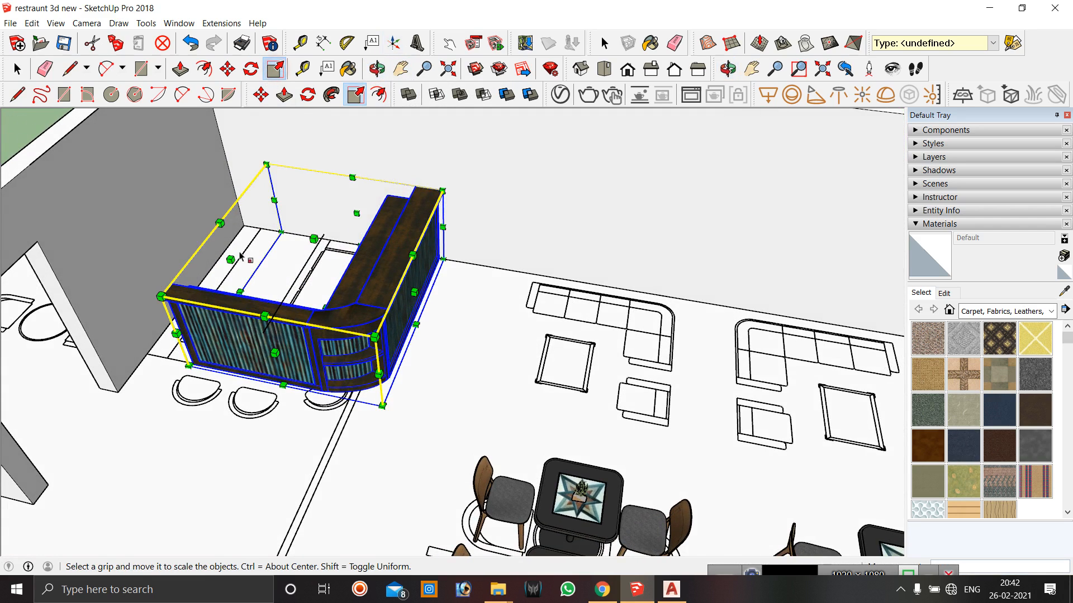
drag(233, 261, 261, 274)
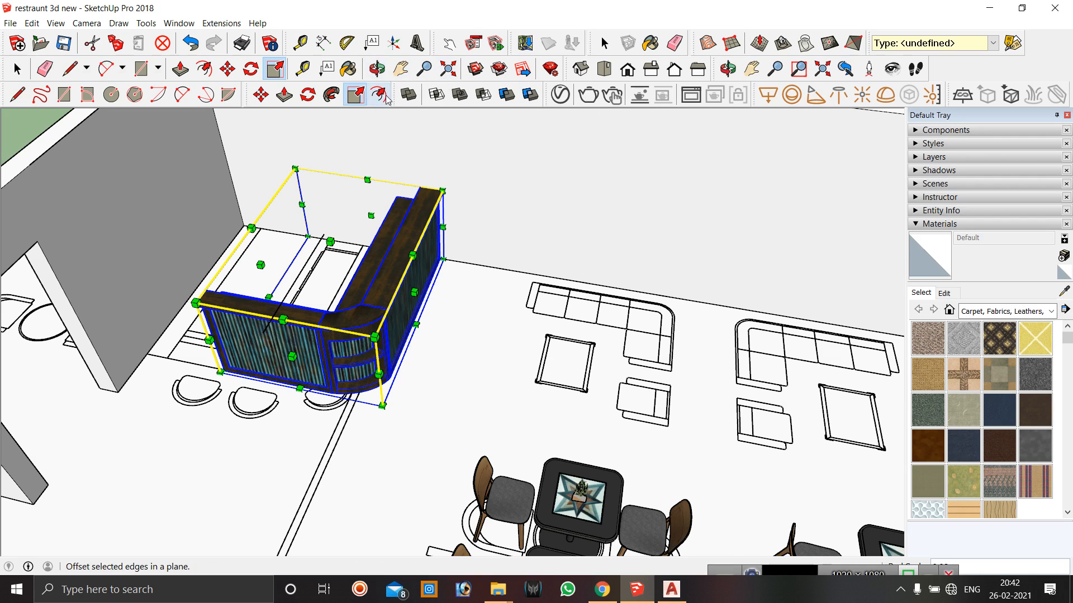
Move the bar counter slightly toward the wall.
key(m)
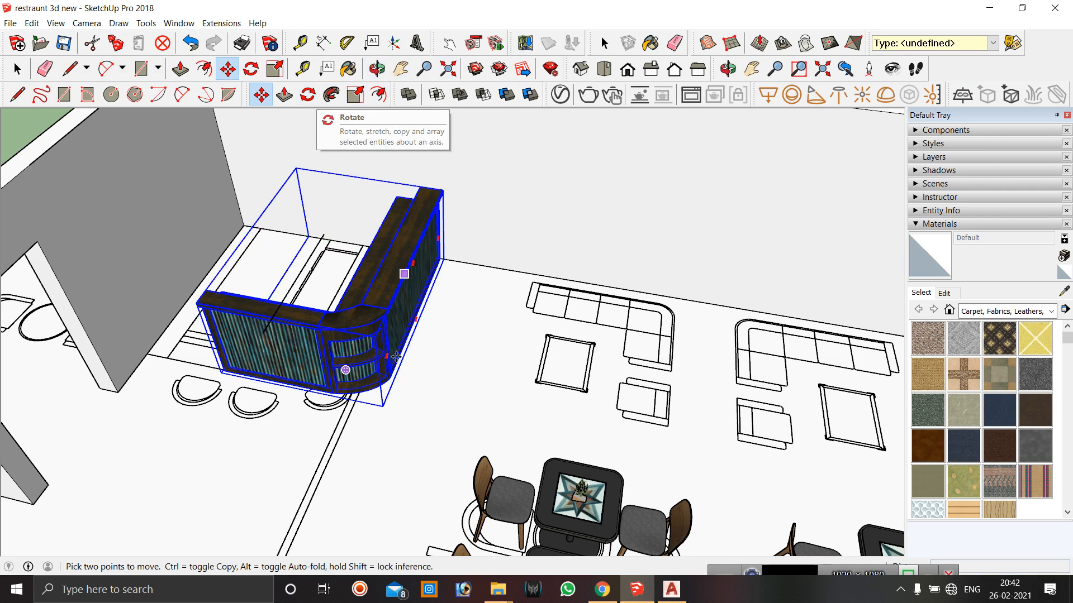
click(359, 463)
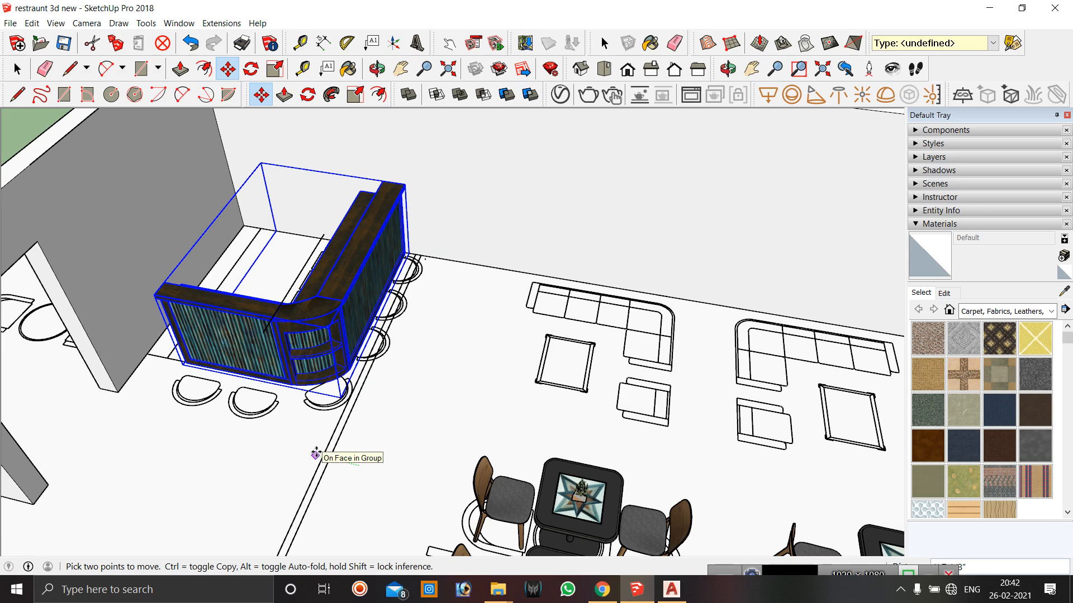
click(315, 454)
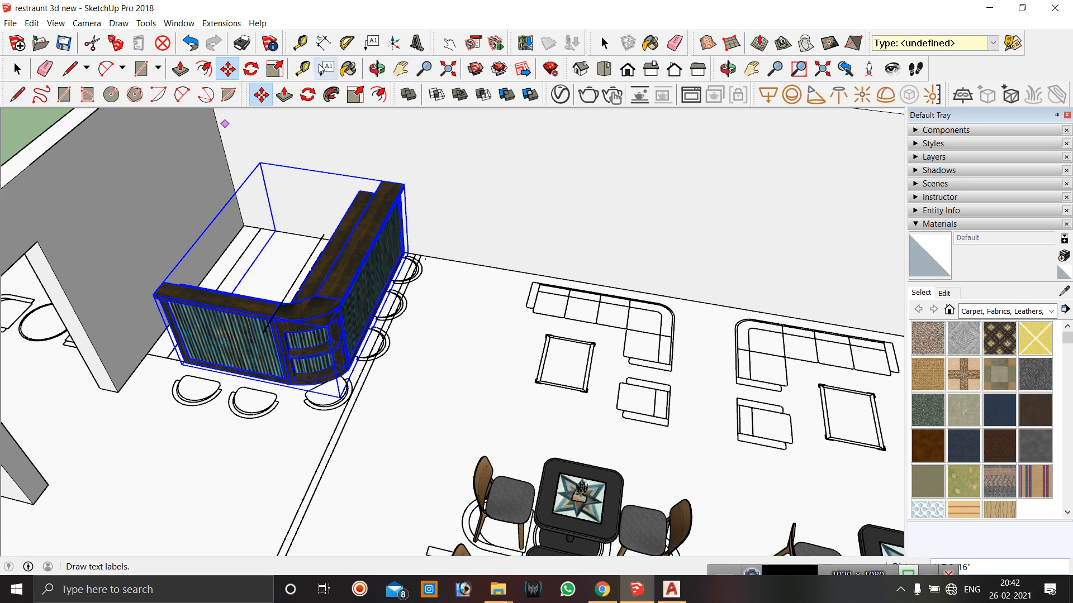
Narrow the bar counter further from its back side with the Scale tool.
click(275, 70)
mouse_move(223, 258)
mouse_down()
mouse_move(254, 267)
mouse_move(211, 252)
mouse_move(231, 267)
mouse_up()
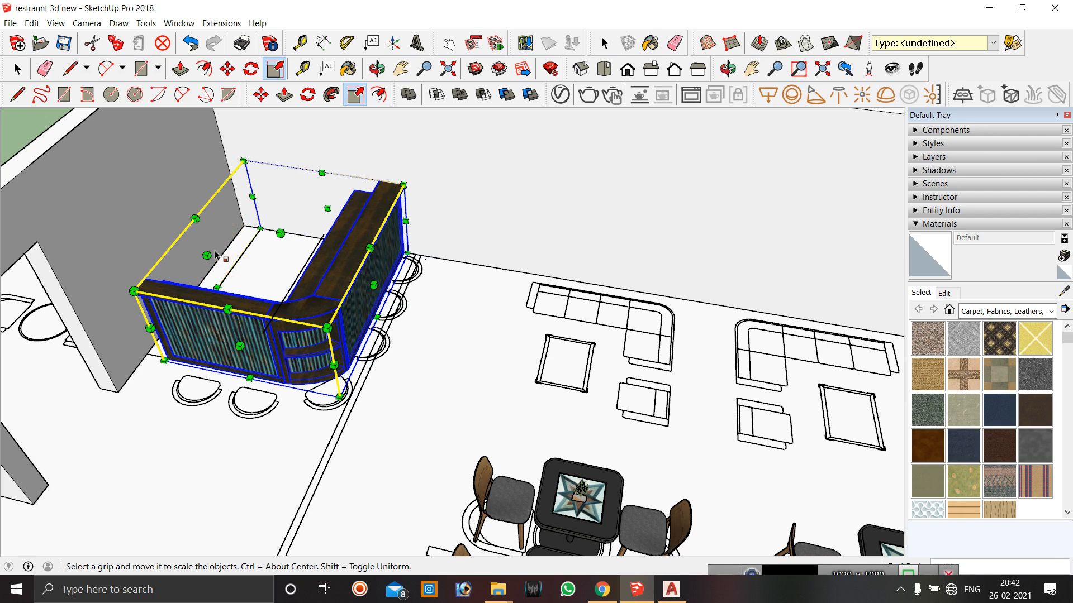
scroll(217, 255, up, 5)
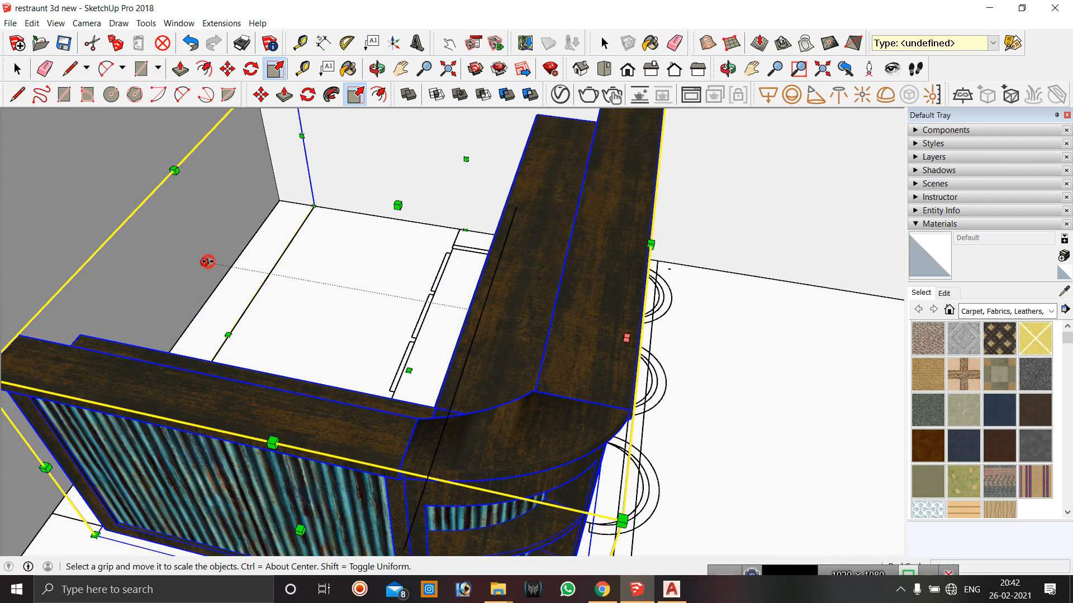
scroll(206, 261, down, 2)
scroll(271, 262, down, 3)
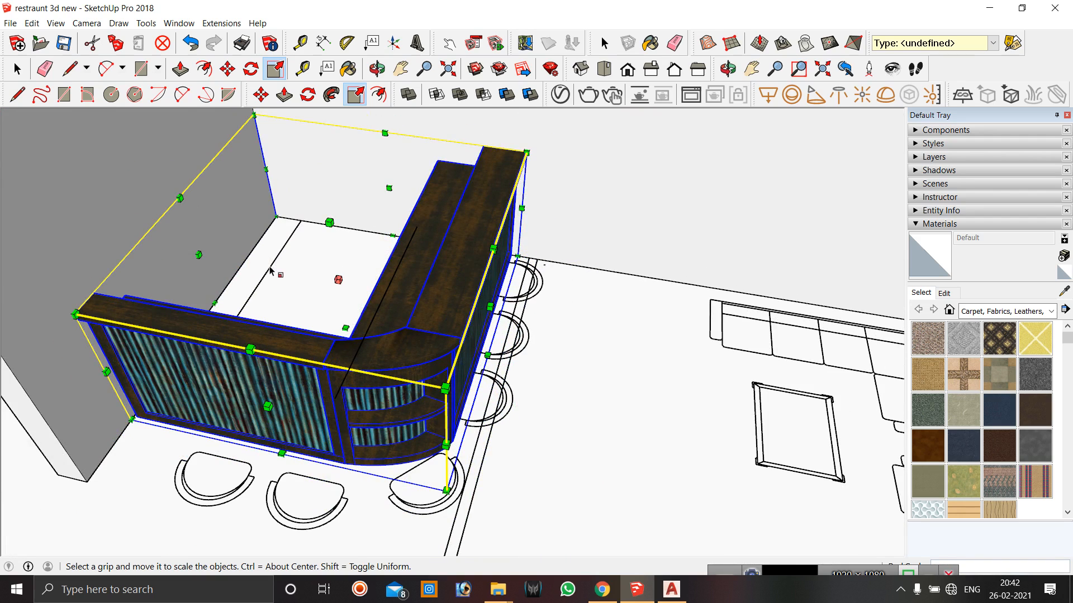
key(ctrl+z)
drag(229, 260, 261, 264)
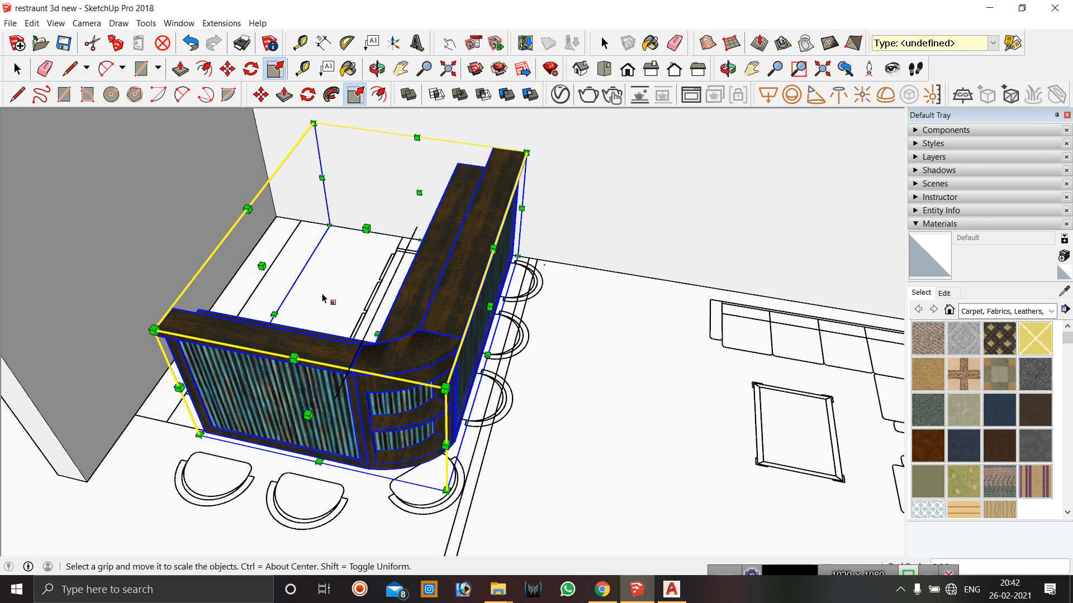
scroll(491, 283, down, 5)
key(space)
click(586, 144)
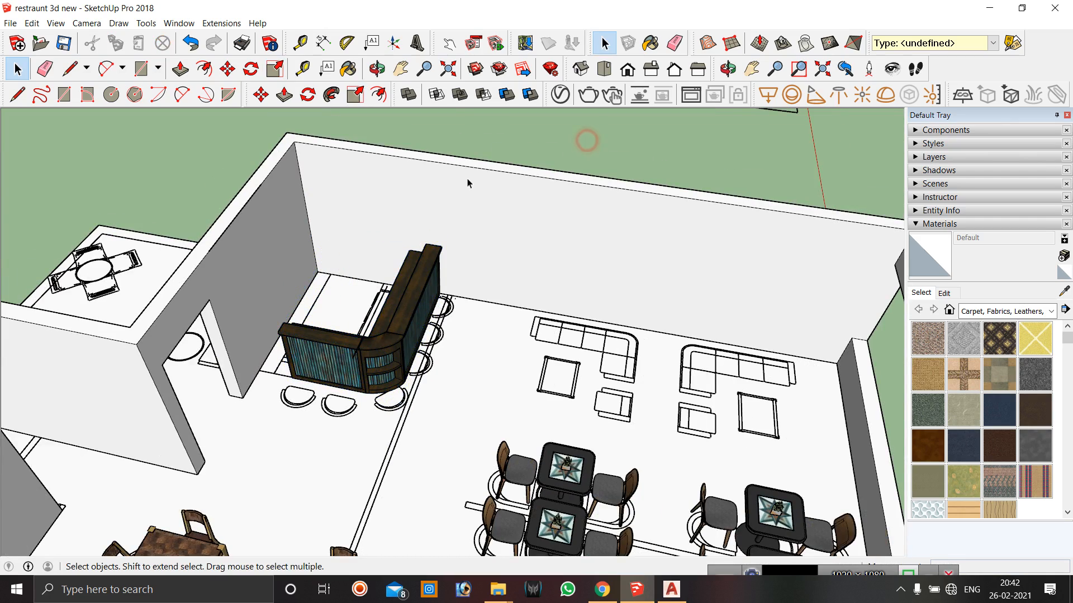
Create guide lines with the Tape Measure about 4' 7 11/16" above the floor beside the bar counter.
click(377, 69)
drag(393, 234, 329, 437)
scroll(640, 235, up, 2)
drag(450, 330, 520, 292)
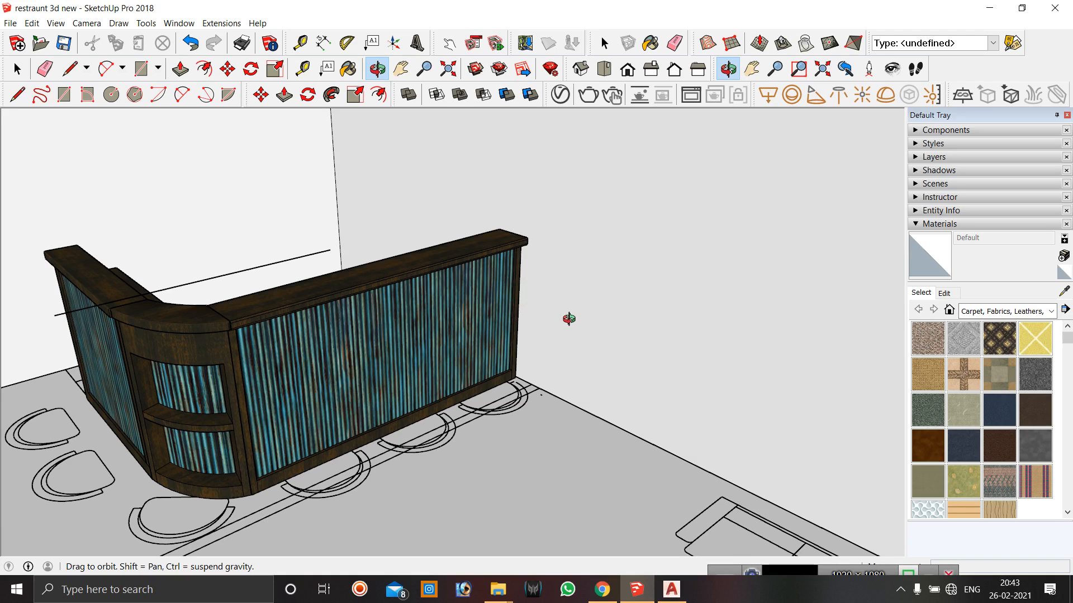
key(t)
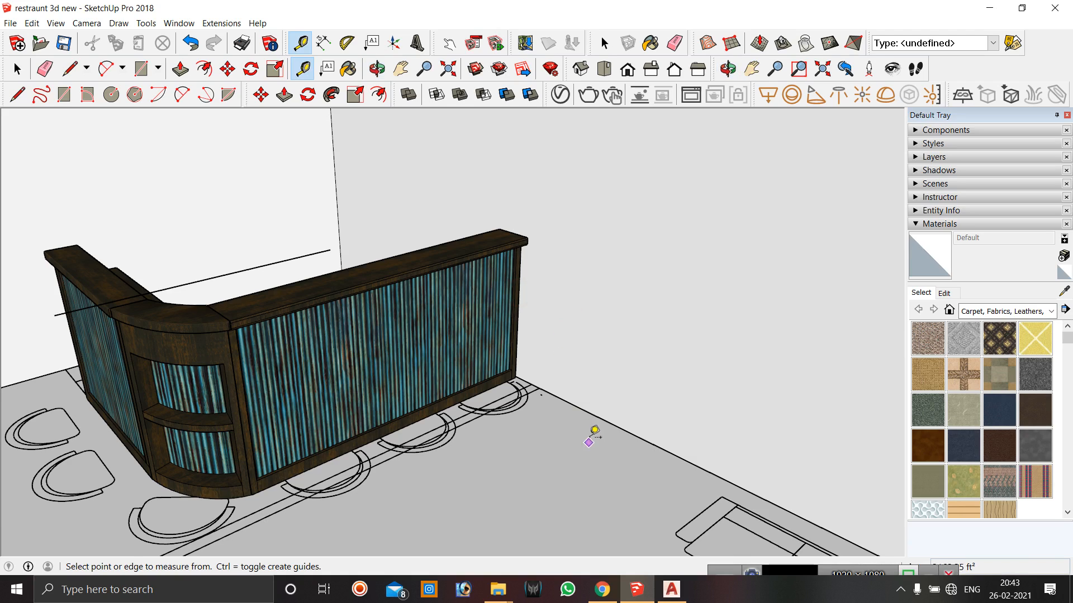
click(567, 405)
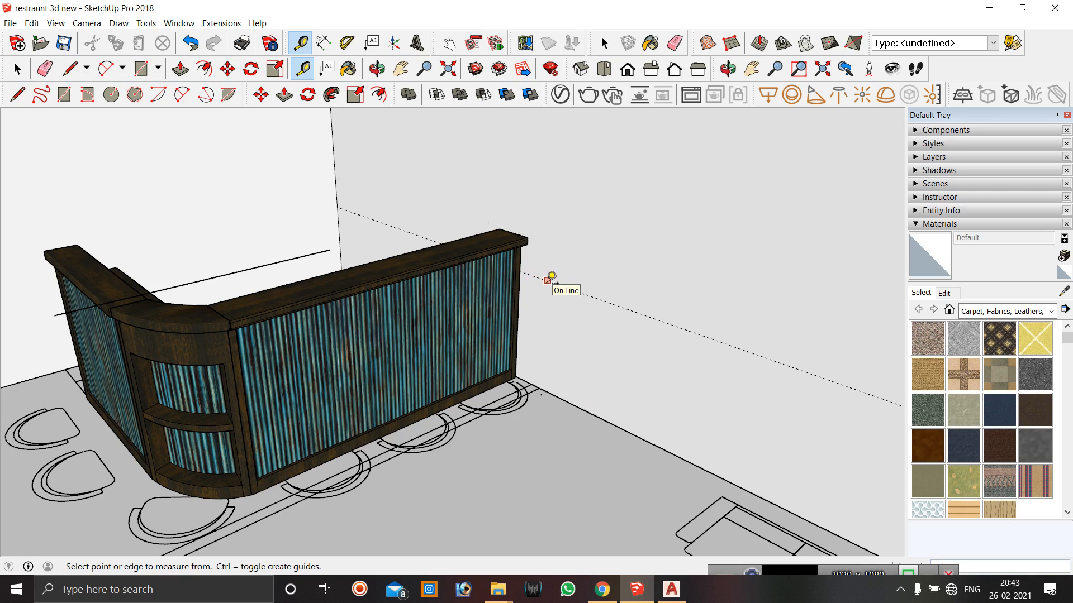
click(579, 406)
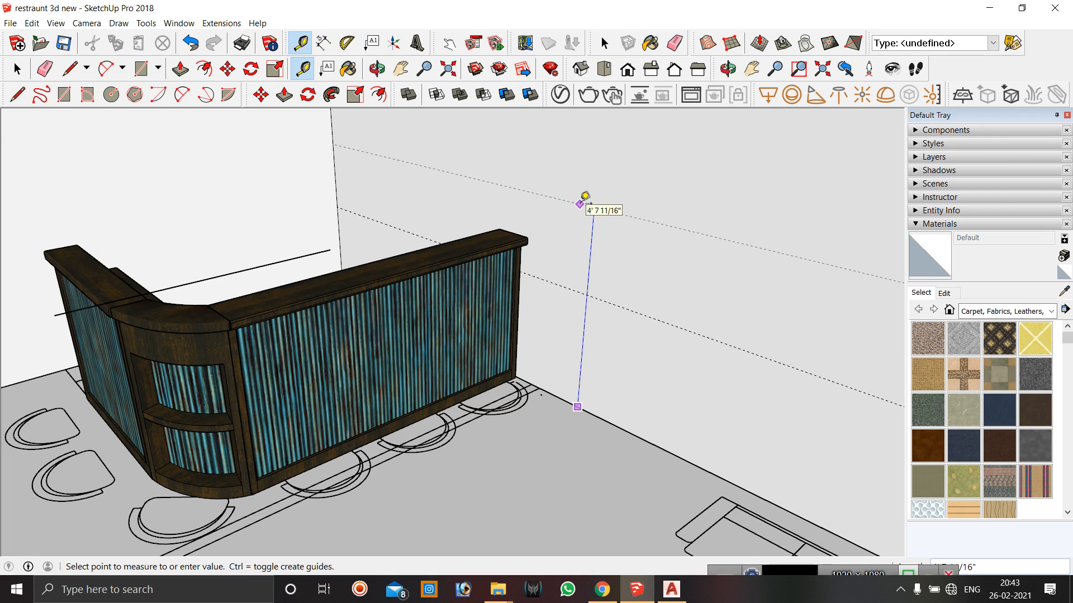
click(582, 202)
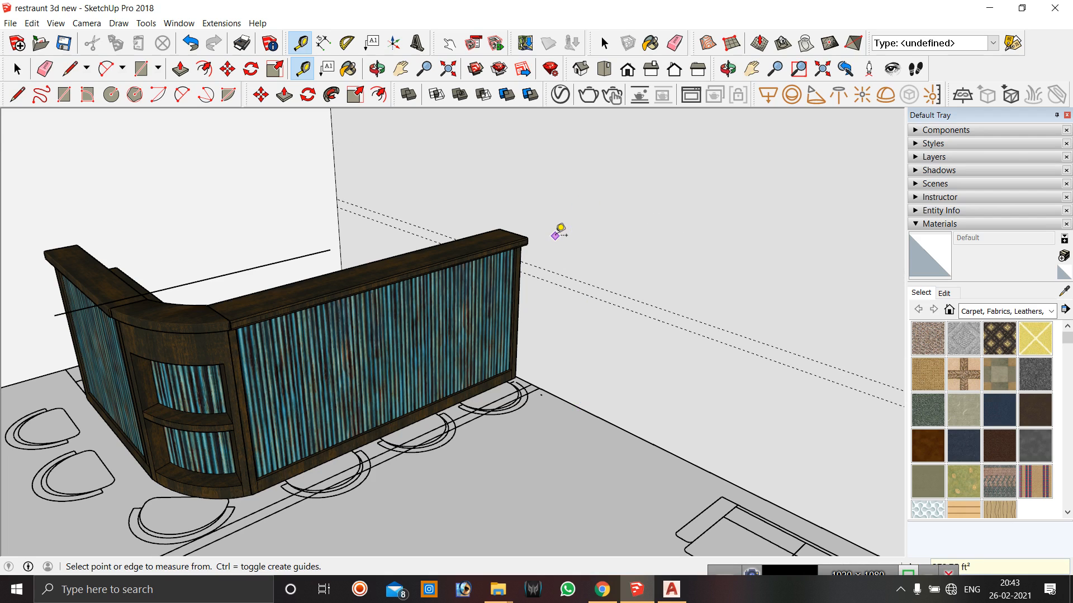
Select the bar counter and lower its height down to the guide with the Scale tool.
key(space)
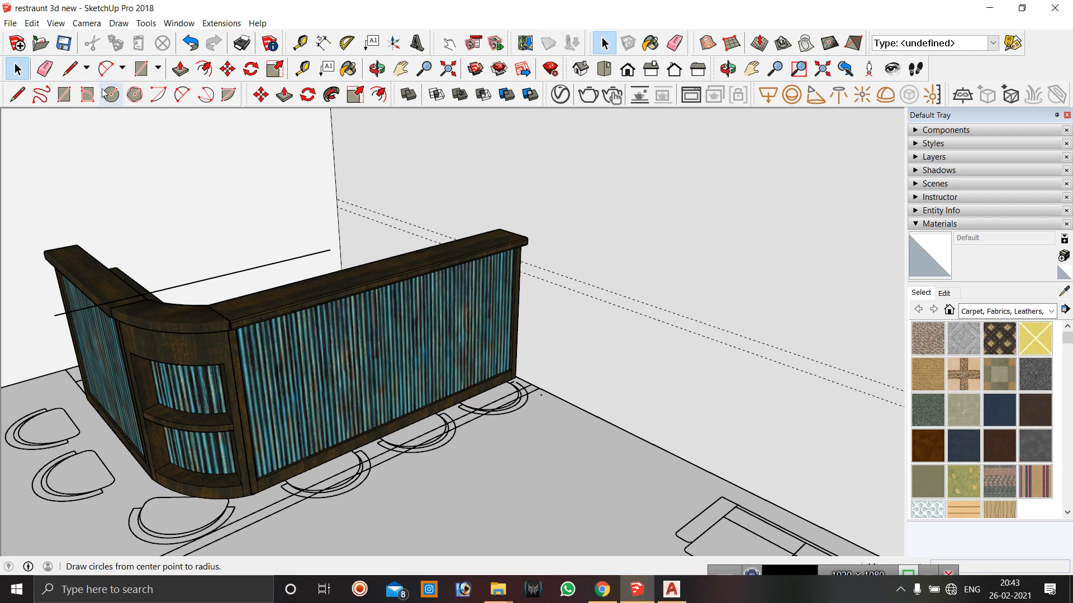
click(478, 242)
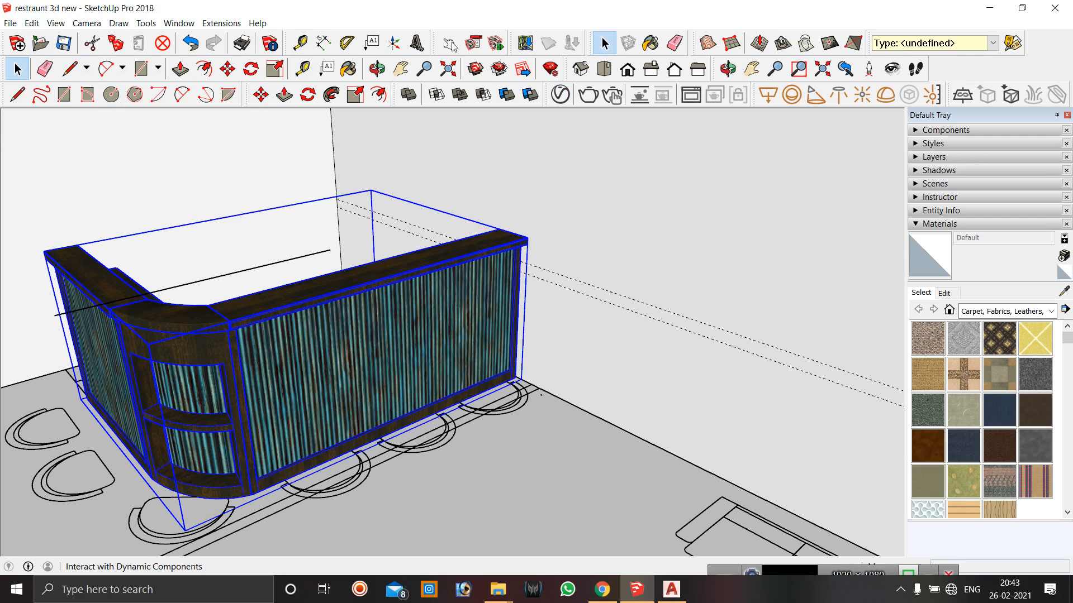
click(273, 69)
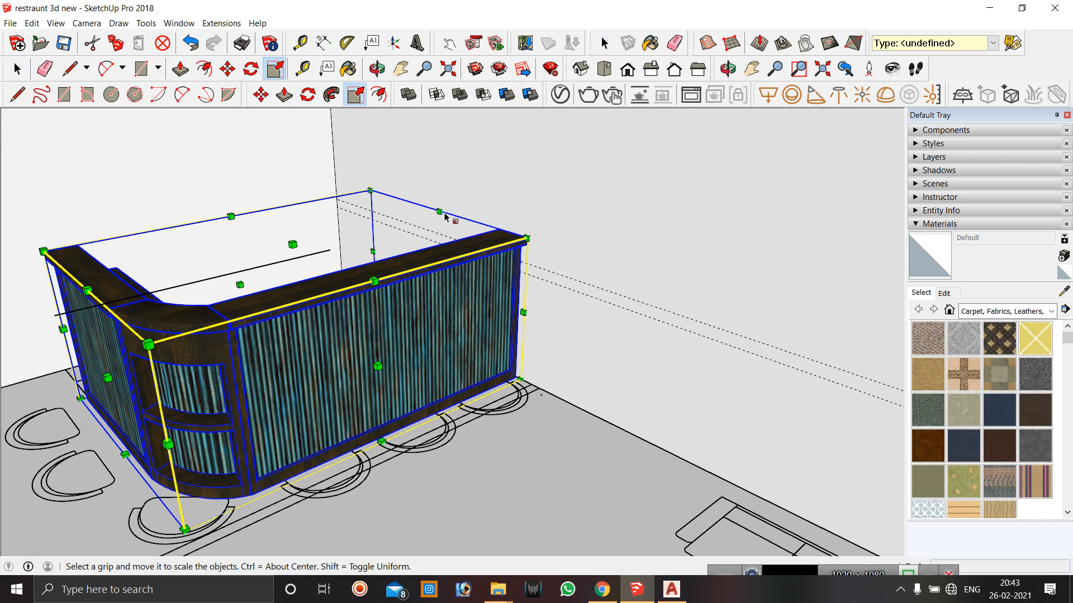
drag(439, 211, 440, 232)
scroll(380, 319, down, 5)
key(space)
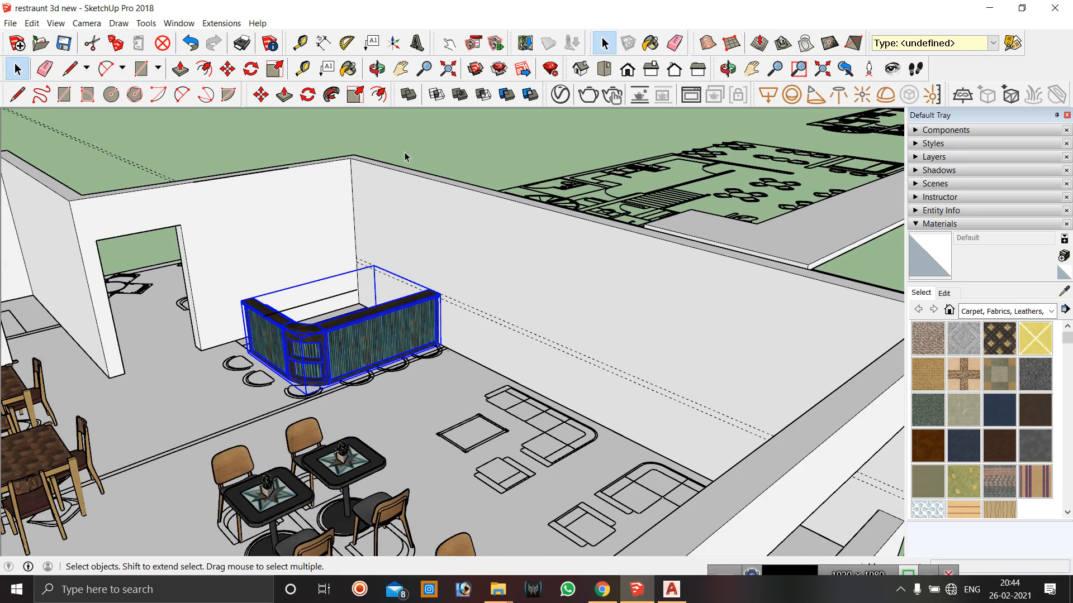
Delete all guides from the model.
click(404, 152)
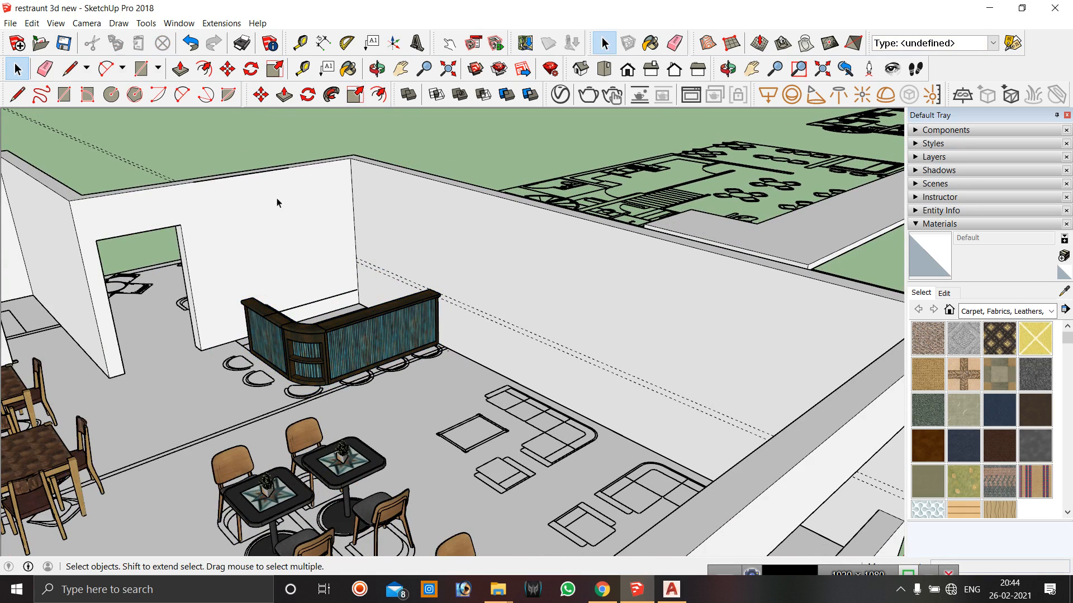
click(31, 23)
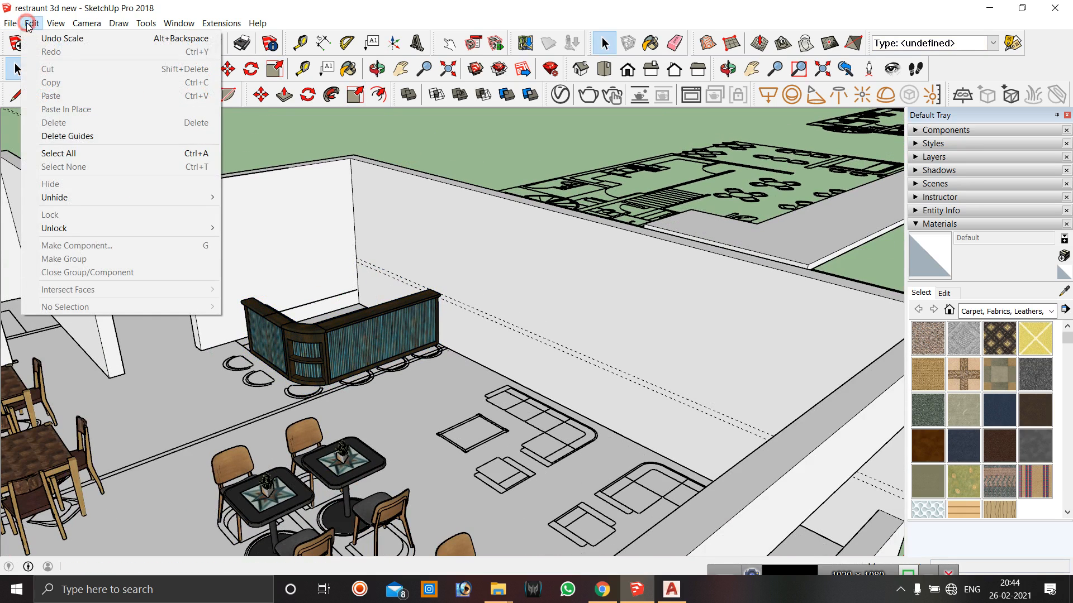
click(106, 138)
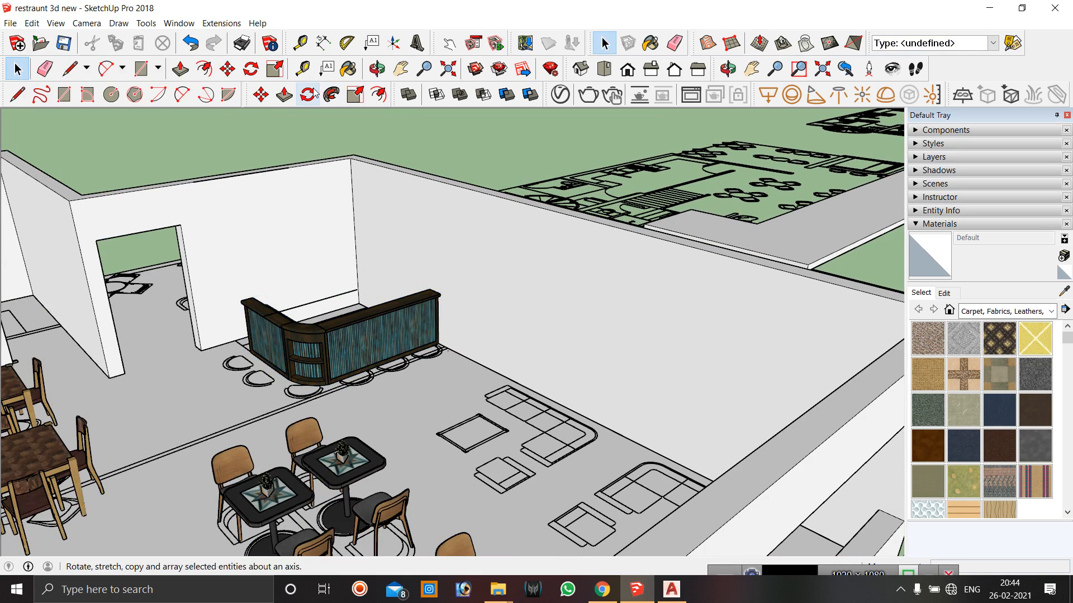
click(379, 70)
drag(375, 226, 320, 297)
drag(560, 401, 436, 367)
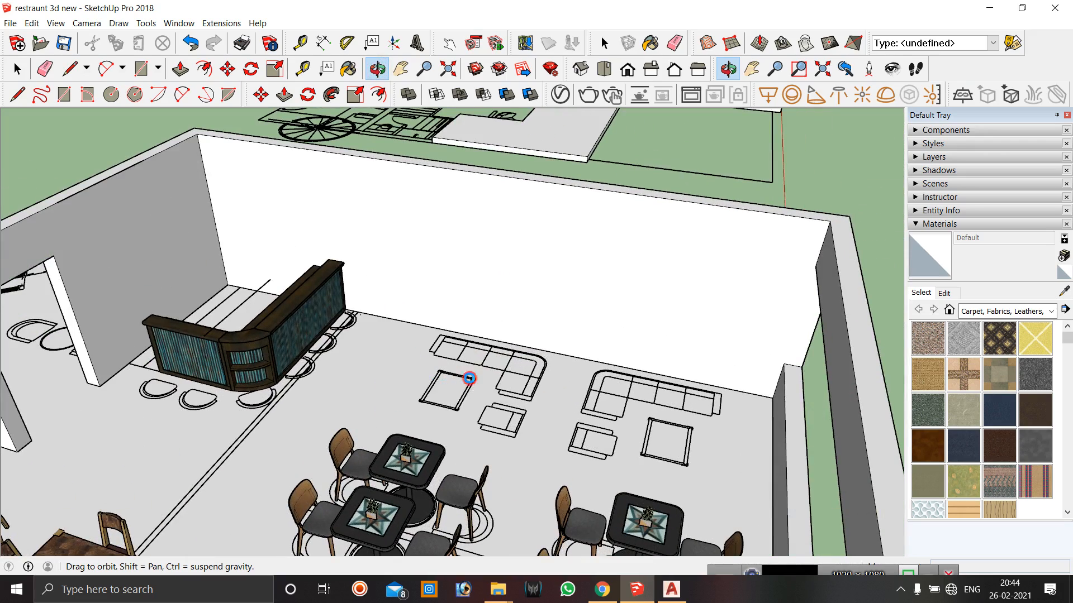
drag(533, 406, 400, 316)
drag(433, 374, 343, 341)
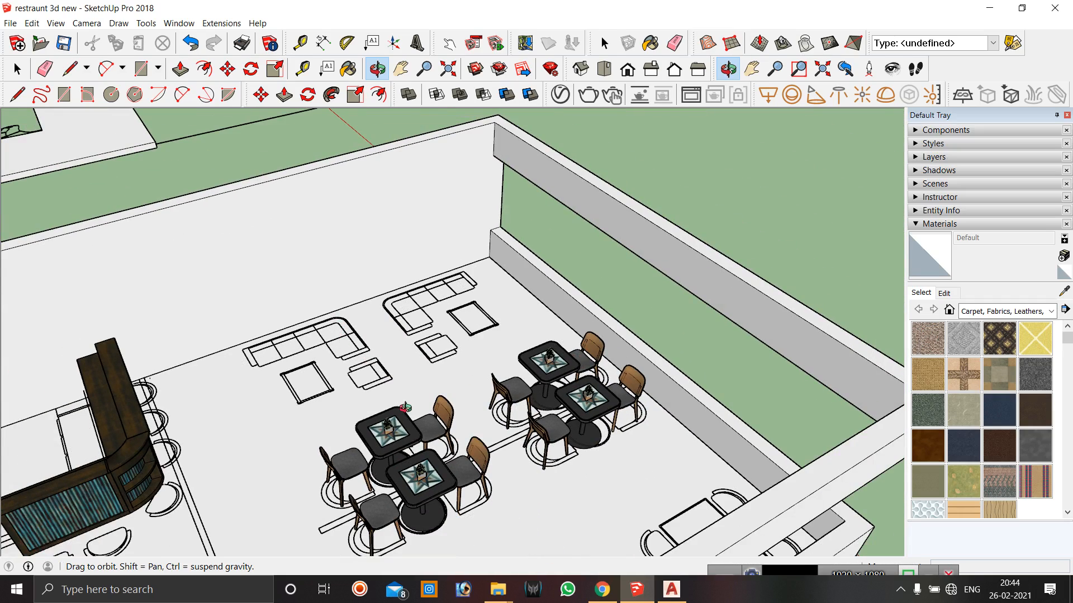
key(space)
mouse_move(499, 596)
click(402, 530)
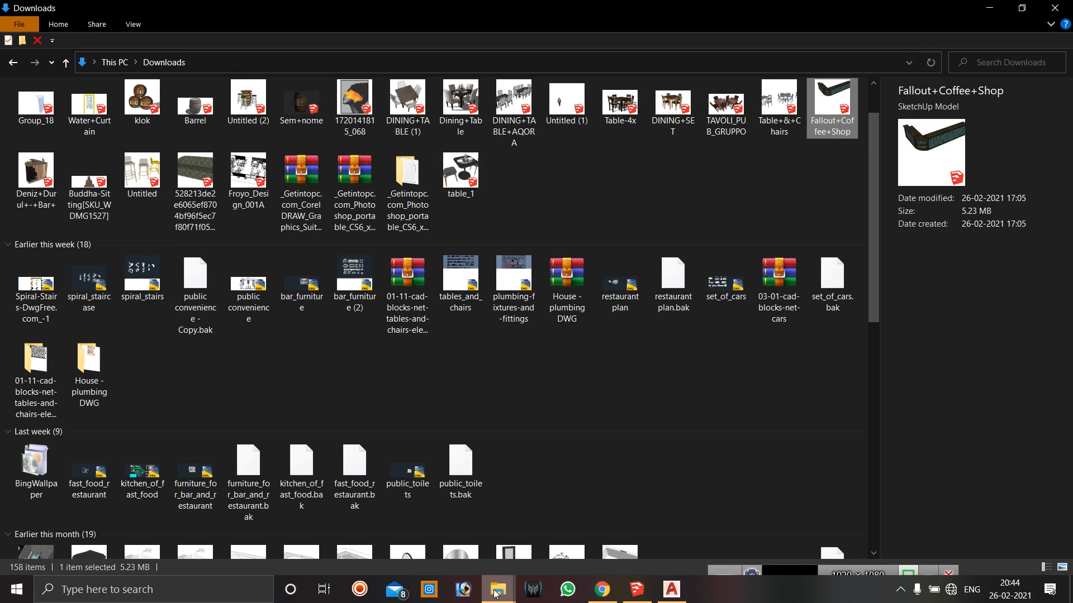
mouse_move(496, 594)
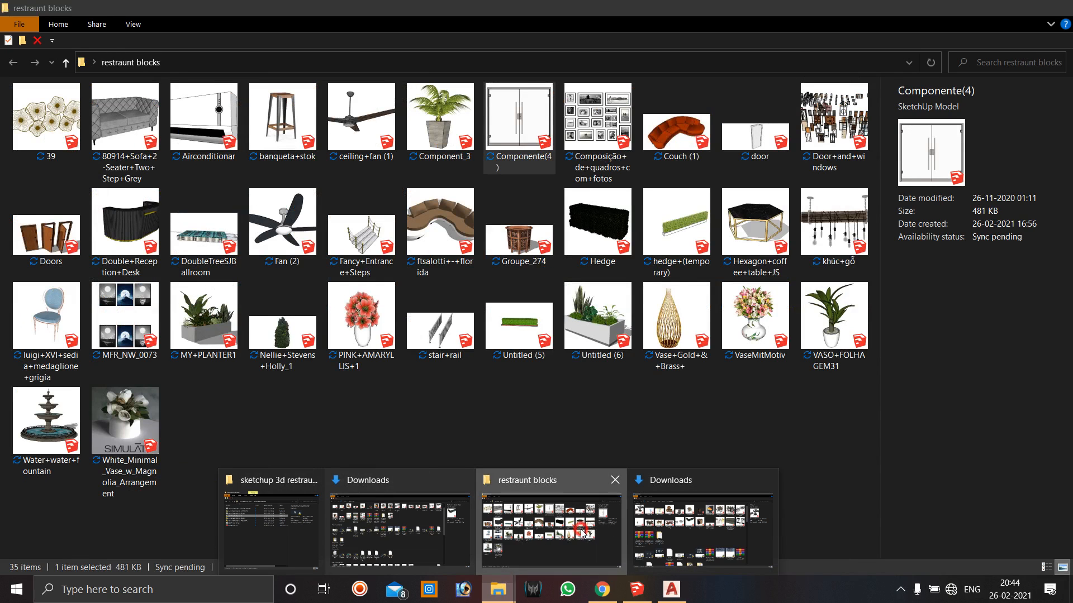
click(584, 534)
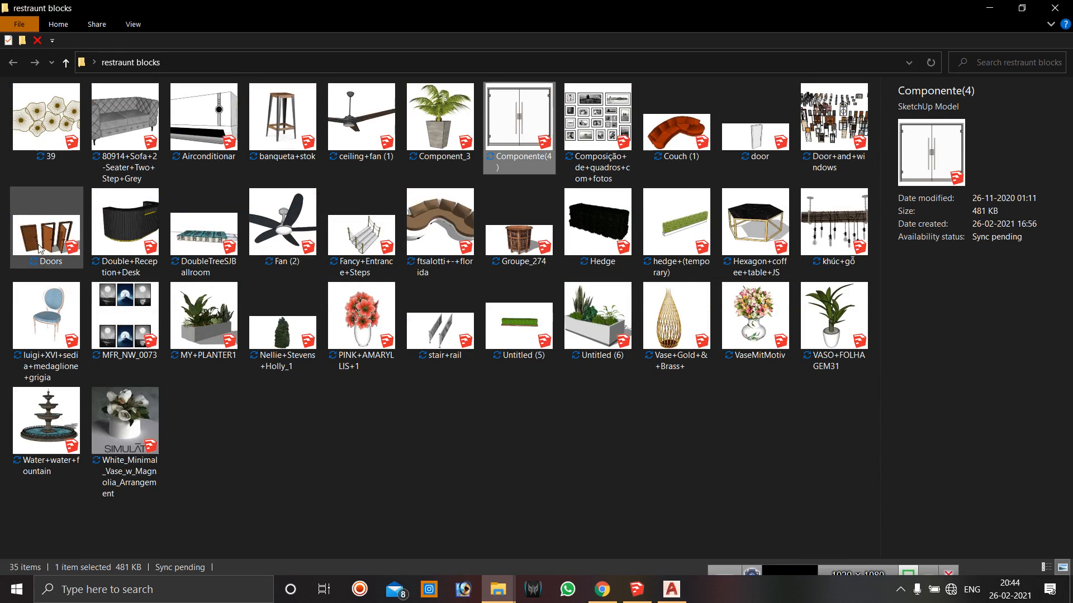
click(985, 12)
click(1057, 7)
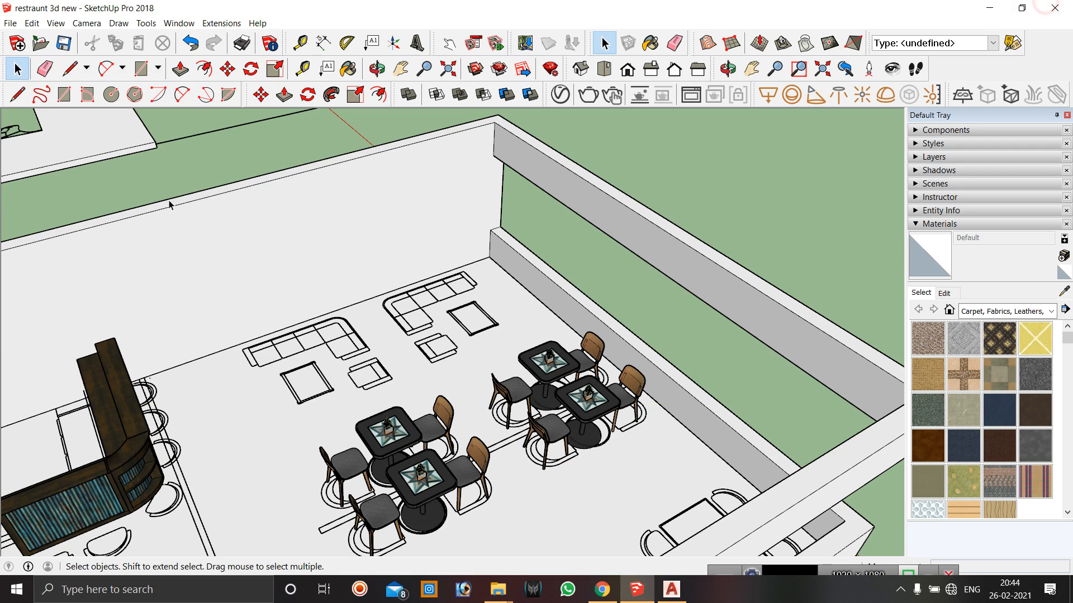
click(989, 7)
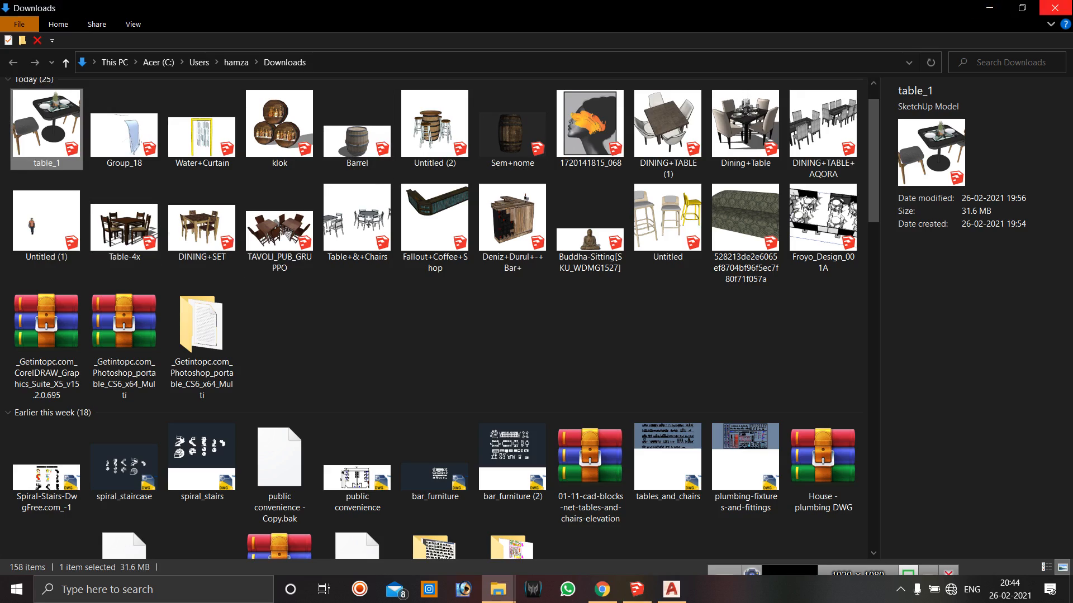
click(993, 7)
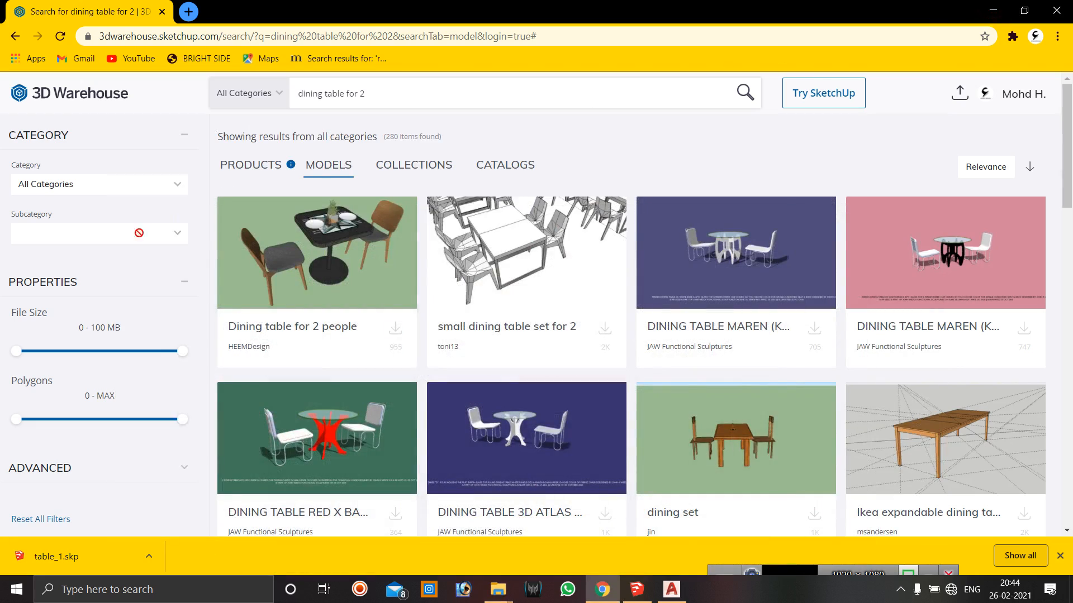
click(1002, 8)
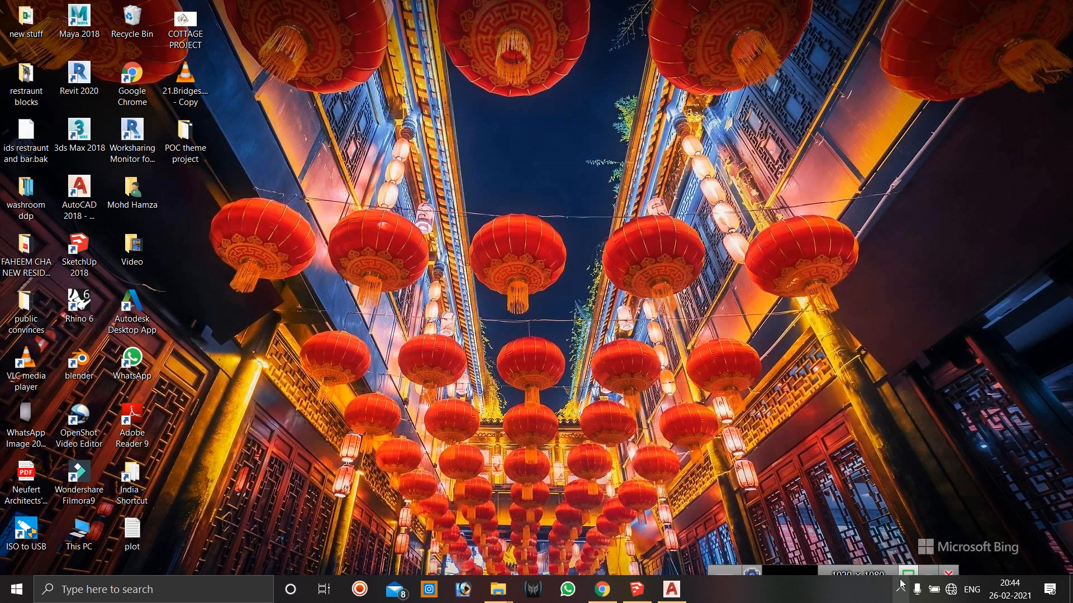
drag(806, 566, 813, 500)
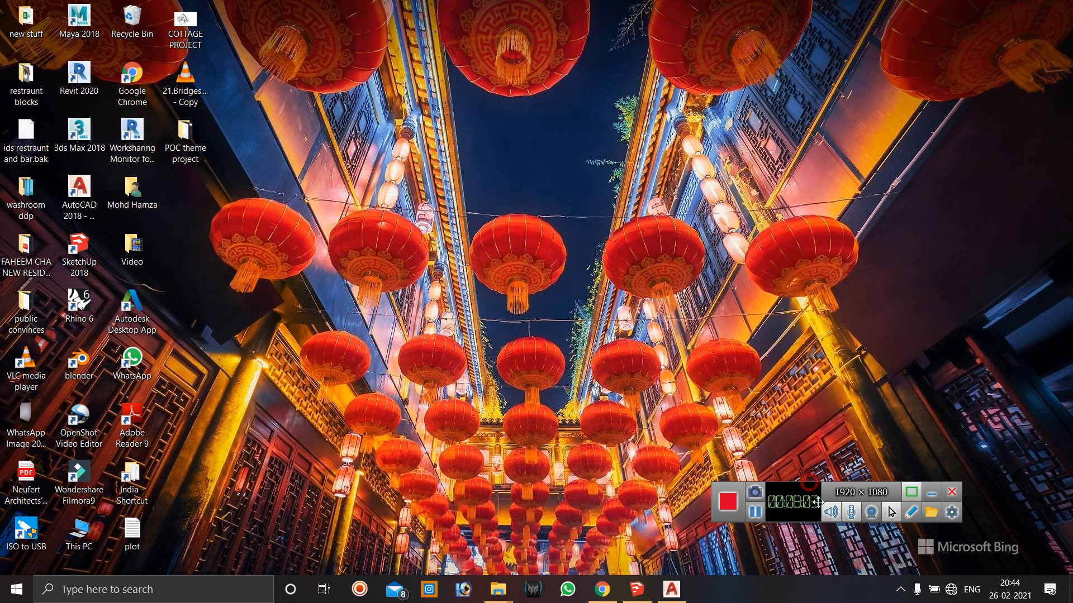
click(754, 518)
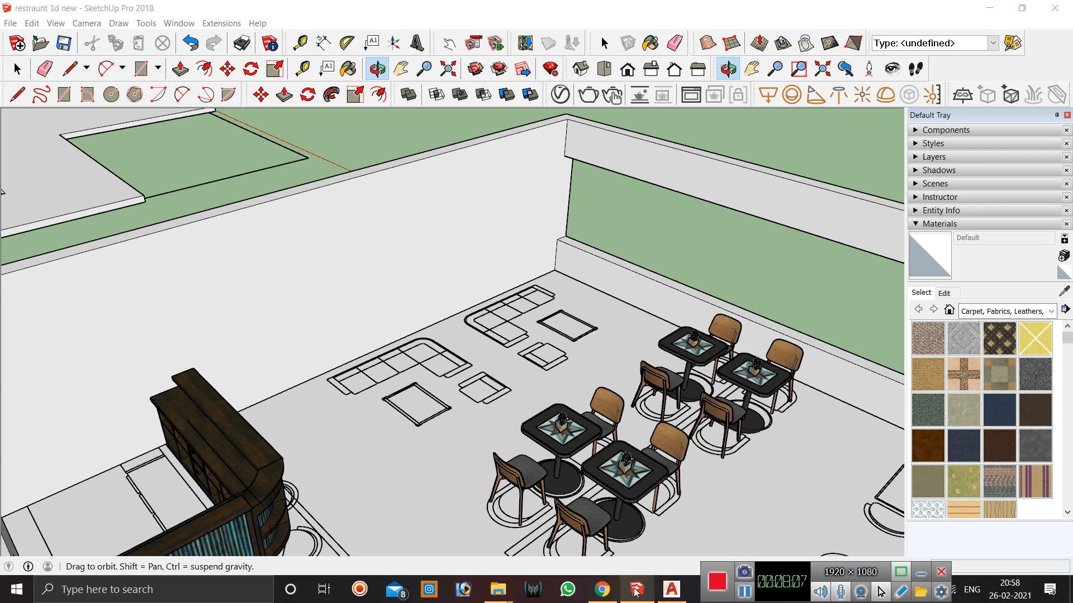
Import the Couch (1) model from the SITTINGS&TABLE folder into the lounge area.
mouse_move(499, 593)
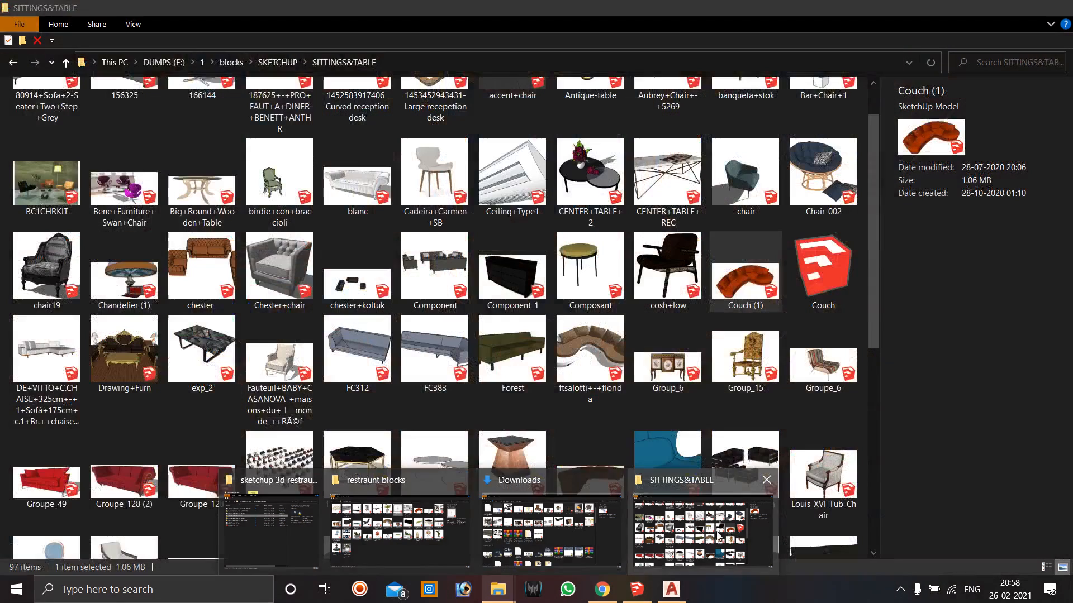
click(719, 537)
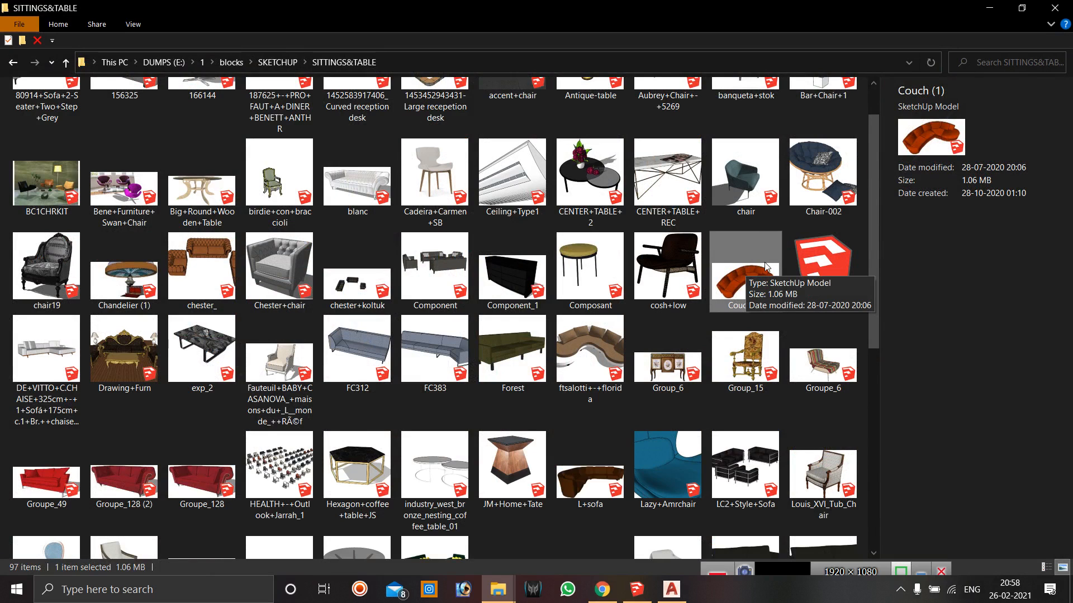
mouse_move(746, 264)
mouse_down()
mouse_move(636, 589)
mouse_move(559, 447)
mouse_move(454, 369)
mouse_move(513, 375)
mouse_move(590, 418)
mouse_up()
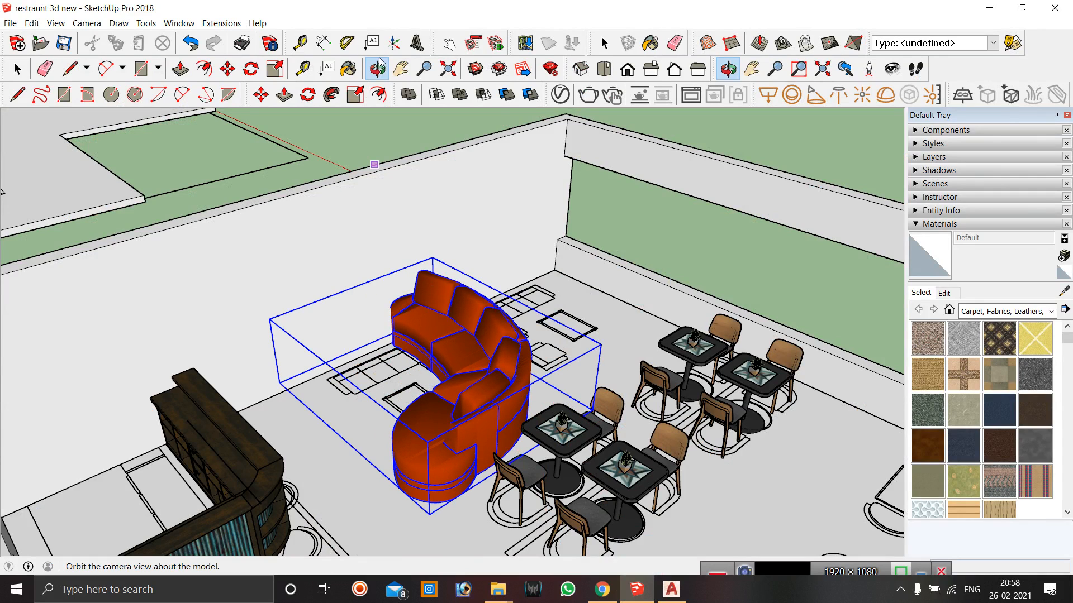
Scale the couch down uniformly from its corner to fit the lounge seating area.
click(274, 69)
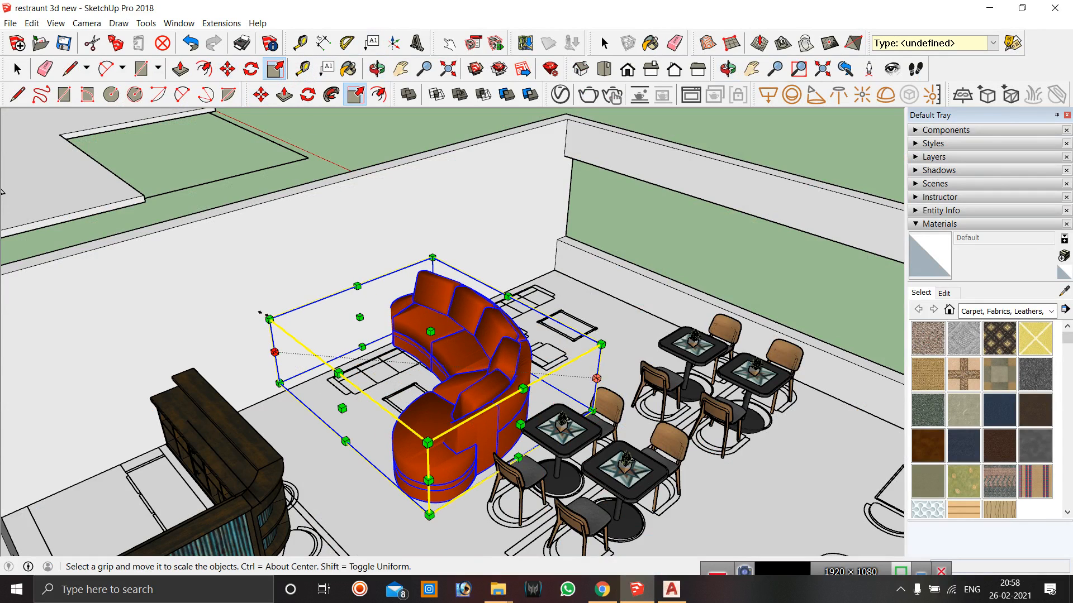
drag(270, 319, 388, 353)
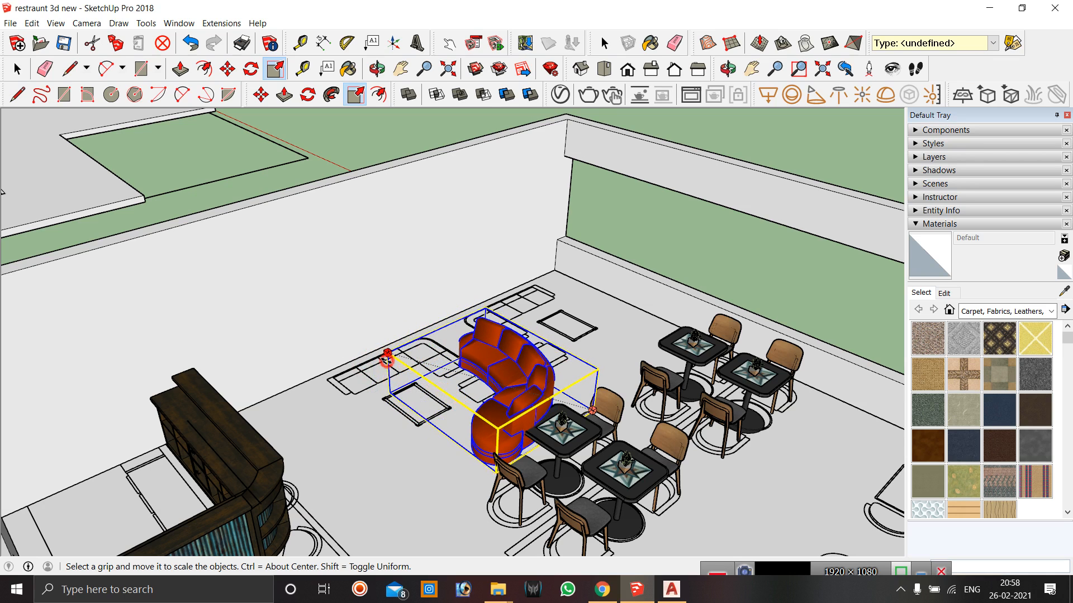
click(378, 70)
drag(476, 364, 567, 235)
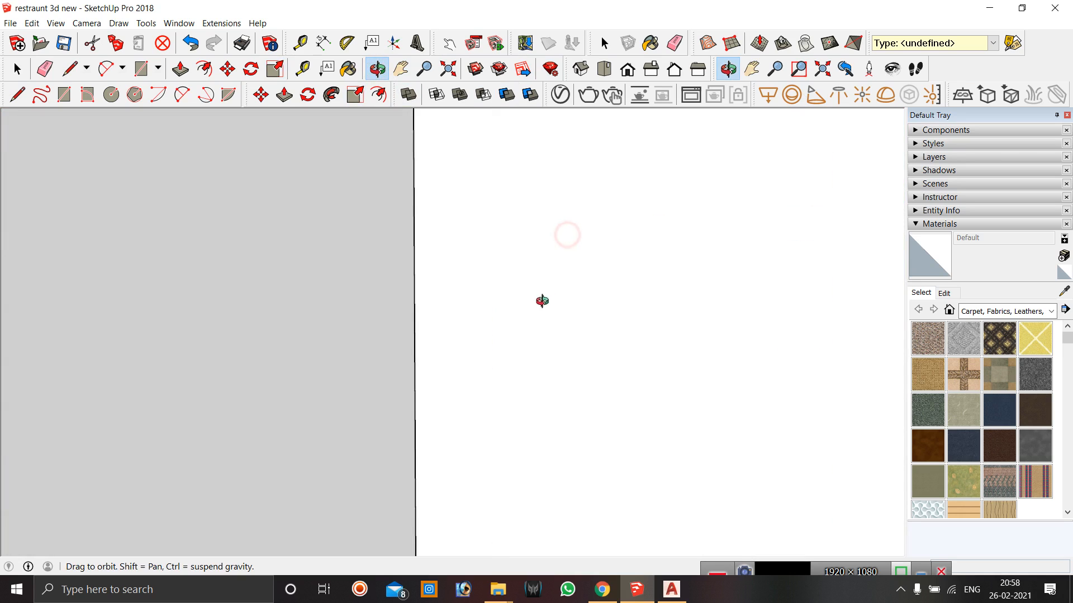
drag(558, 347, 476, 407)
scroll(487, 151, up, 10)
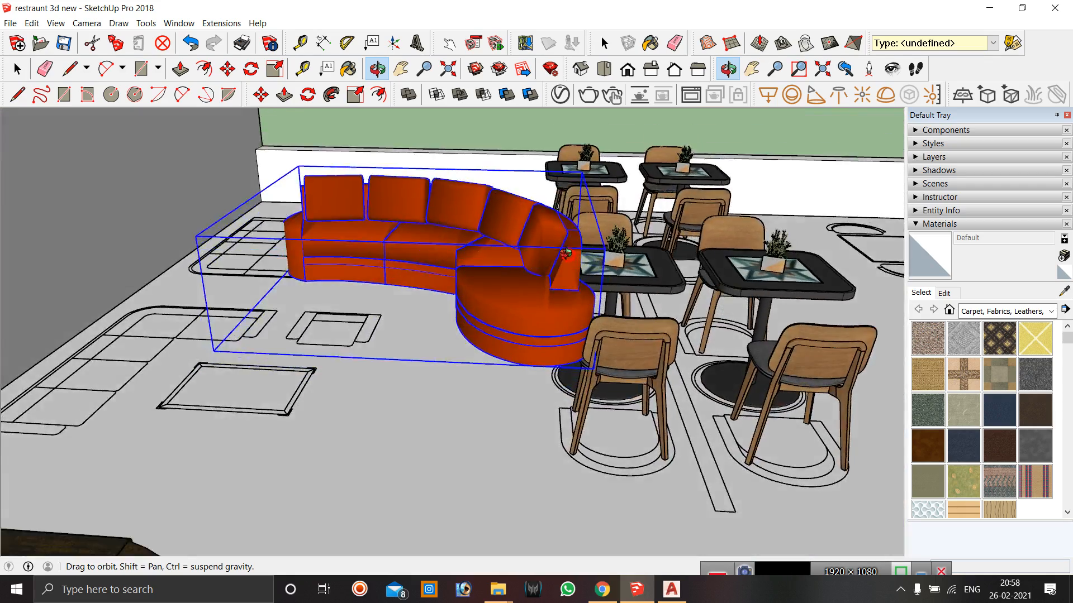
Move the couch toward the wall of the lounge area.
drag(566, 254, 521, 264)
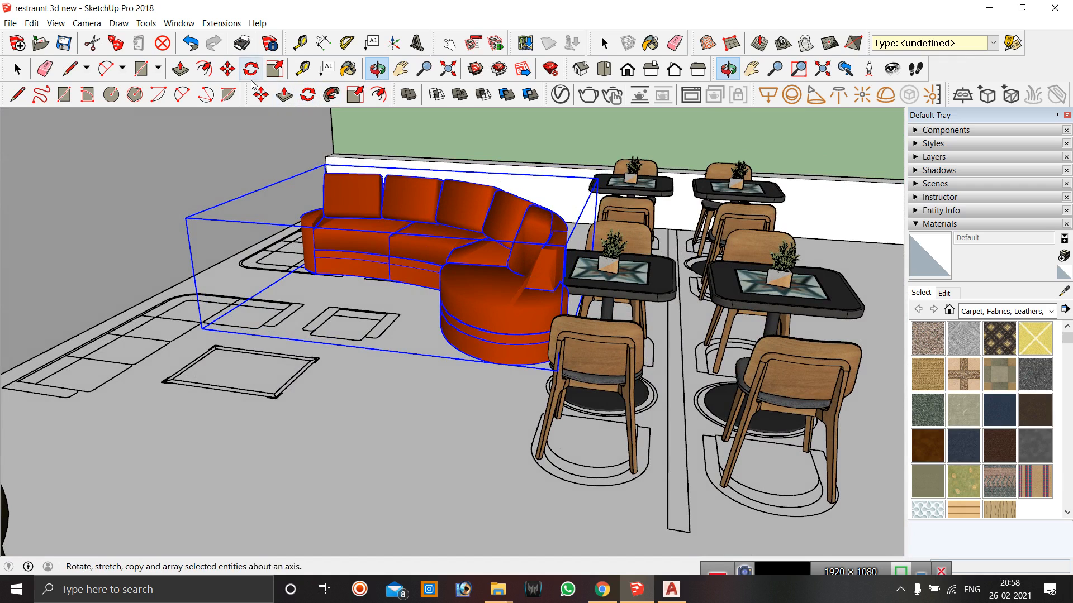
click(261, 94)
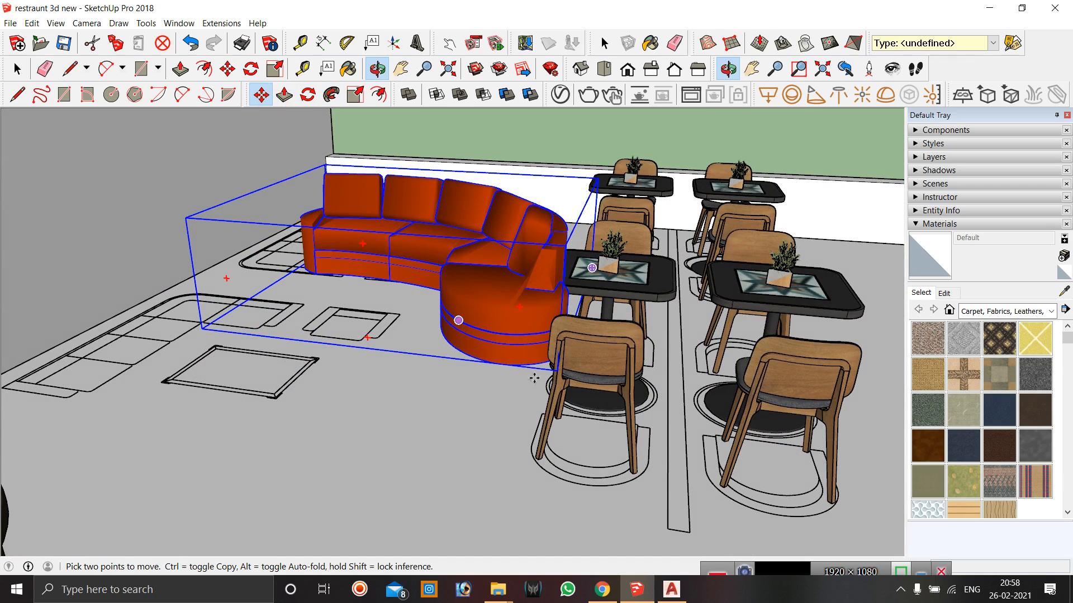
click(499, 364)
click(413, 424)
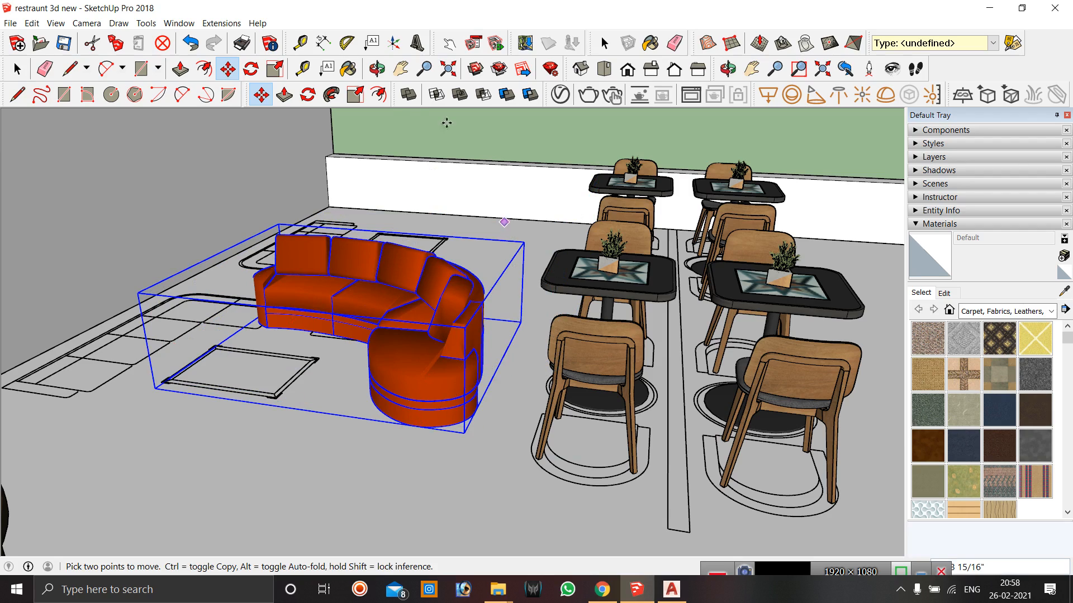
Enlarge the couch with the Scale tool by pulling a corner grip outward.
click(378, 68)
drag(419, 354, 409, 403)
scroll(409, 404, up, 2)
scroll(387, 220, down, 2)
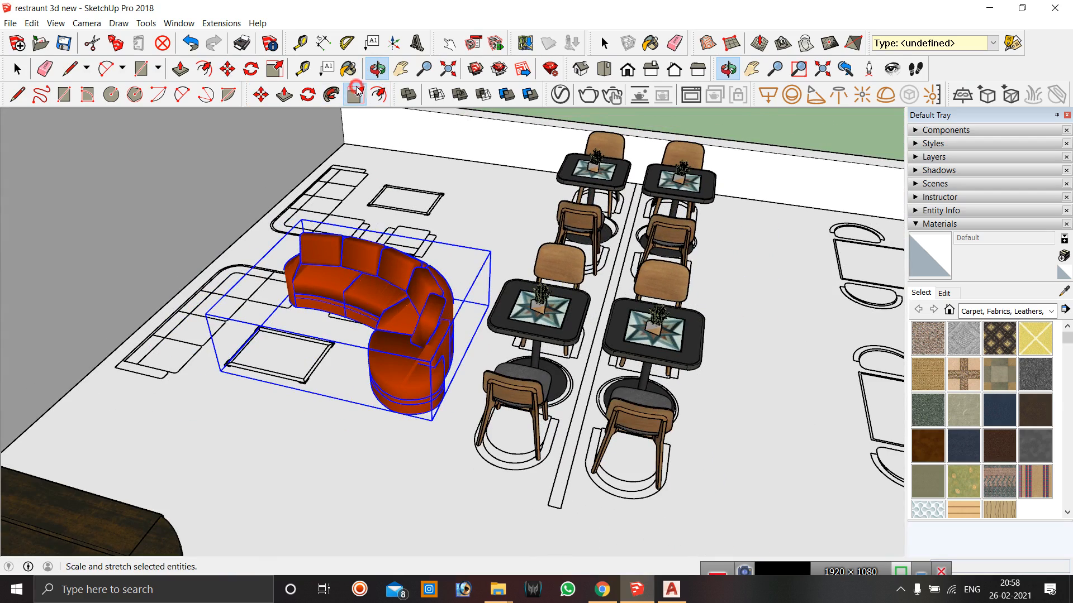
click(355, 93)
drag(490, 251, 527, 216)
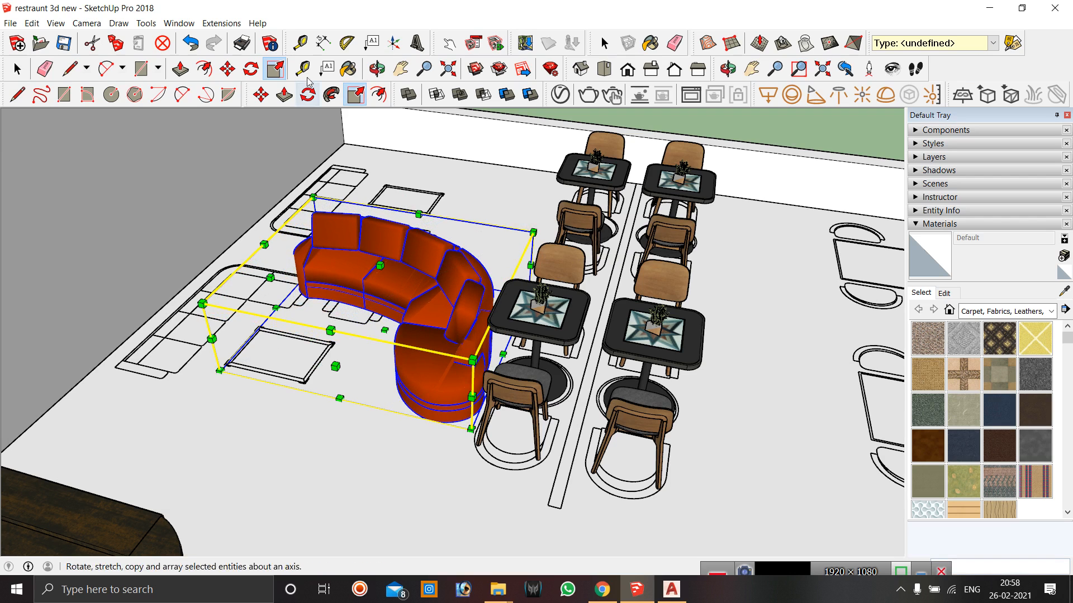
Move the couch into the lounge corner beside the back wall.
click(377, 68)
drag(348, 339, 436, 278)
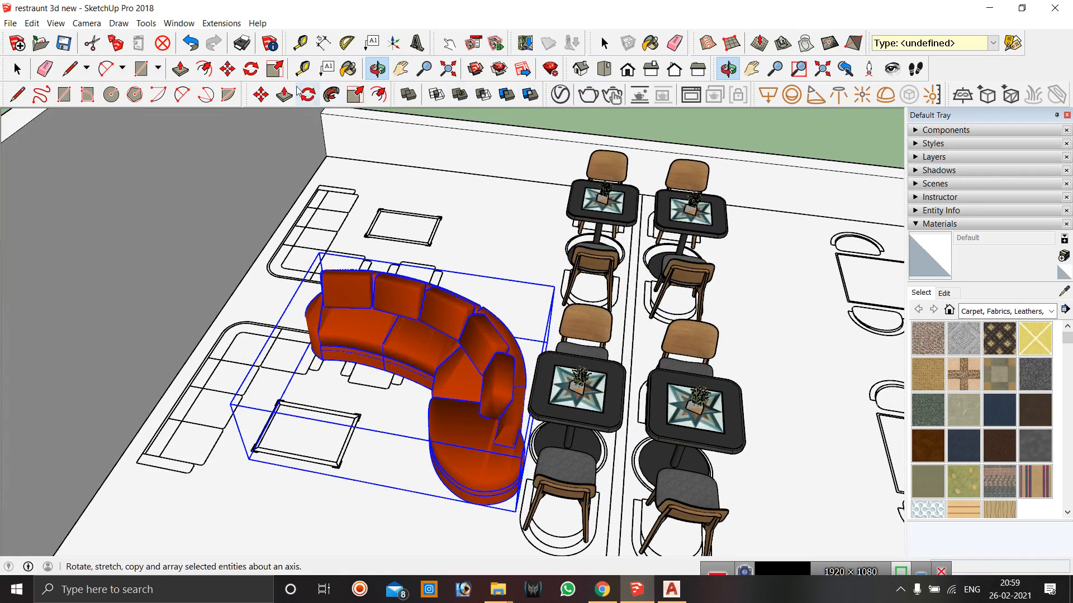
click(259, 96)
click(383, 469)
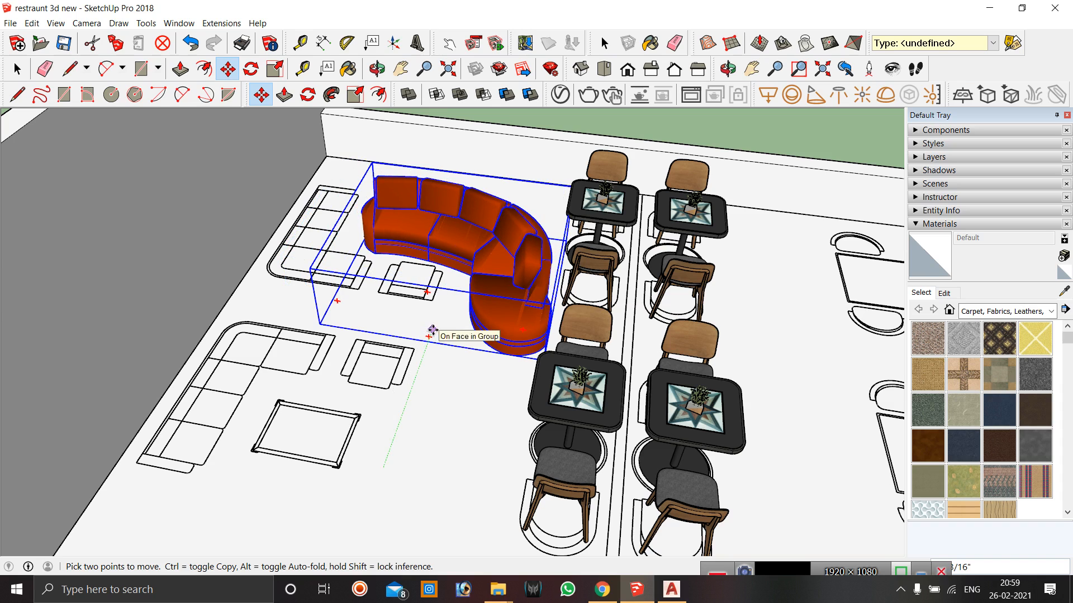
click(374, 317)
middle_drag(487, 398, 490, 389)
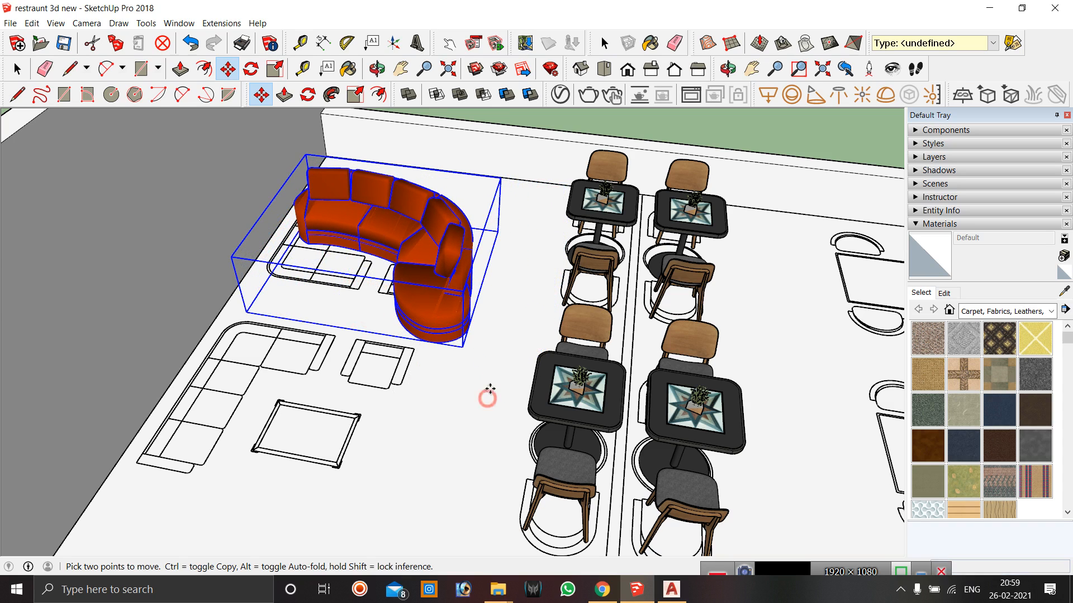
click(496, 351)
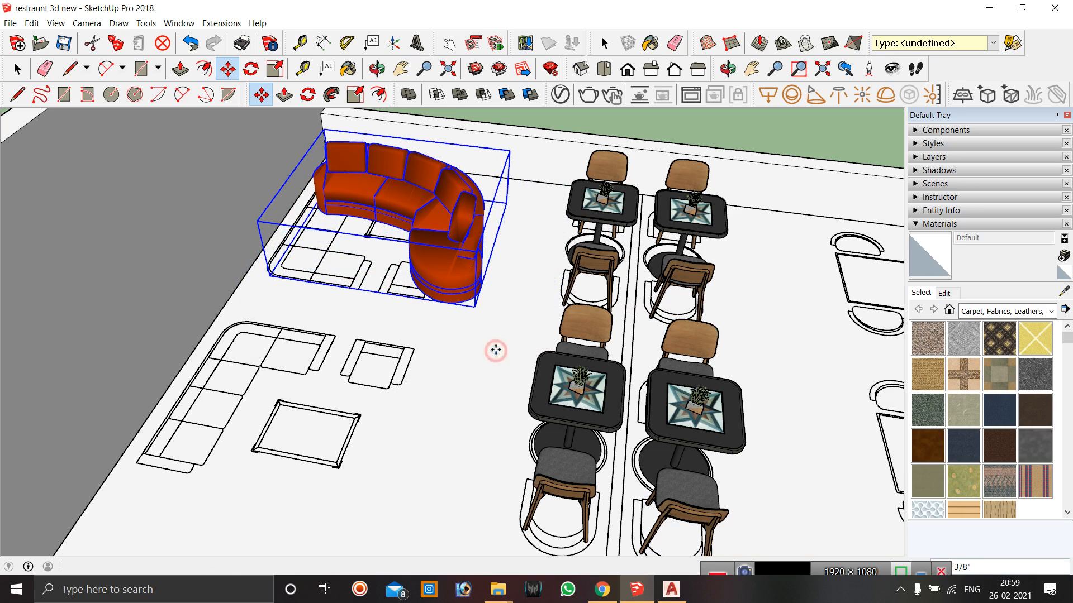
Try rotating the couch about a point near its centre, then undo the rotation.
click(308, 95)
click(388, 253)
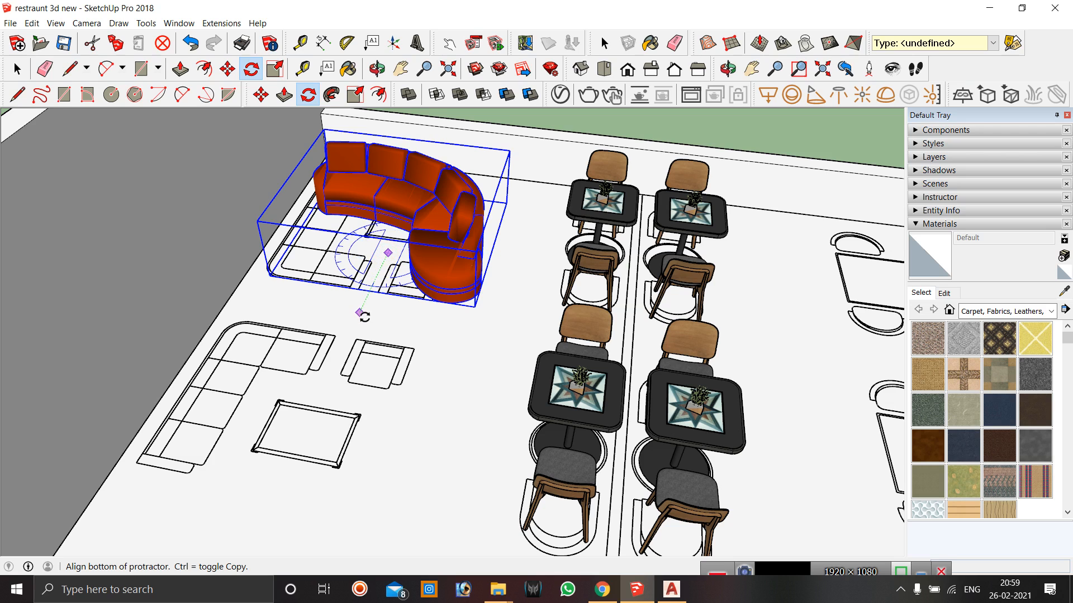
click(360, 320)
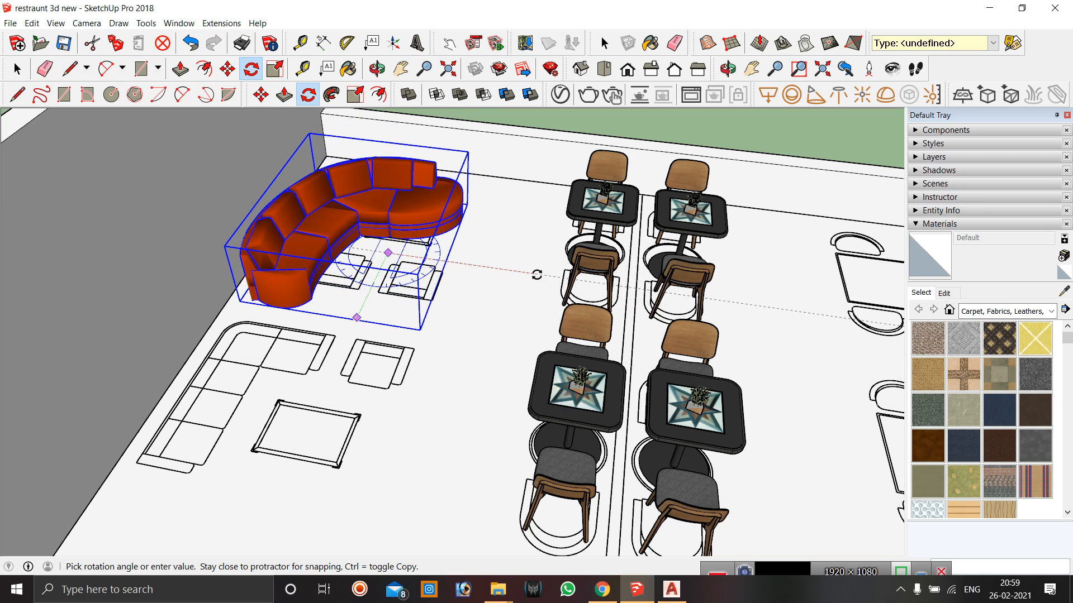
click(537, 274)
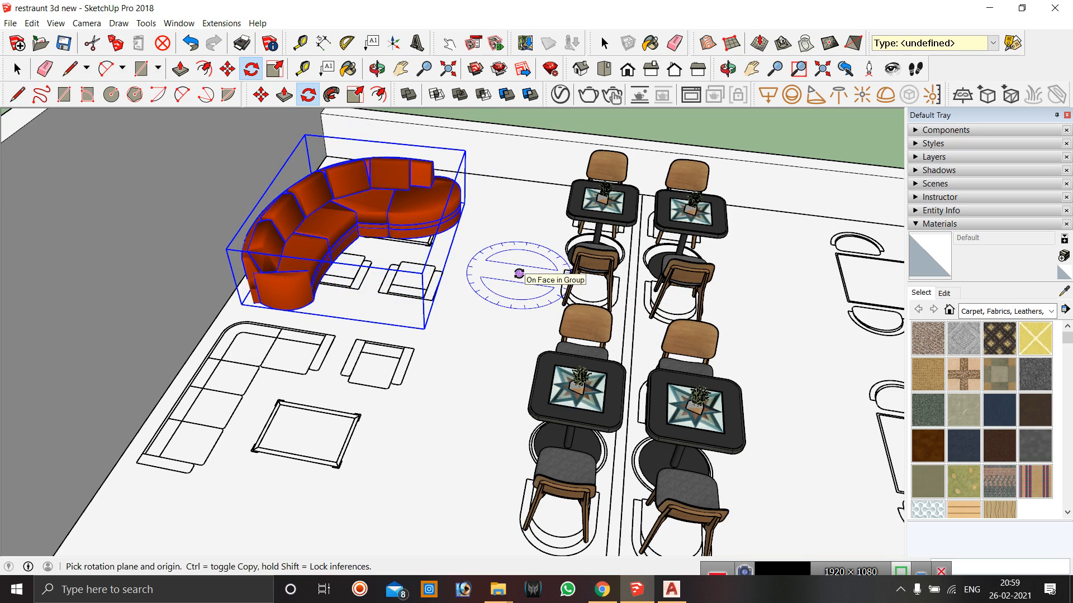
key(ctrl+z)
Rotate the couch about its centre on the floor to reorient it in the lounge corner.
click(386, 251)
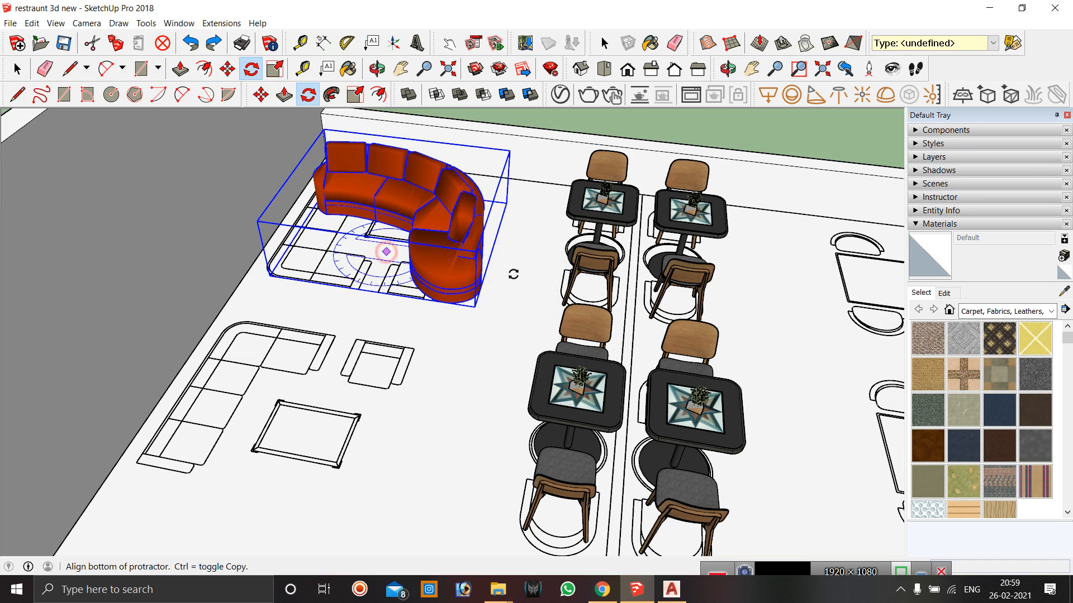
click(549, 274)
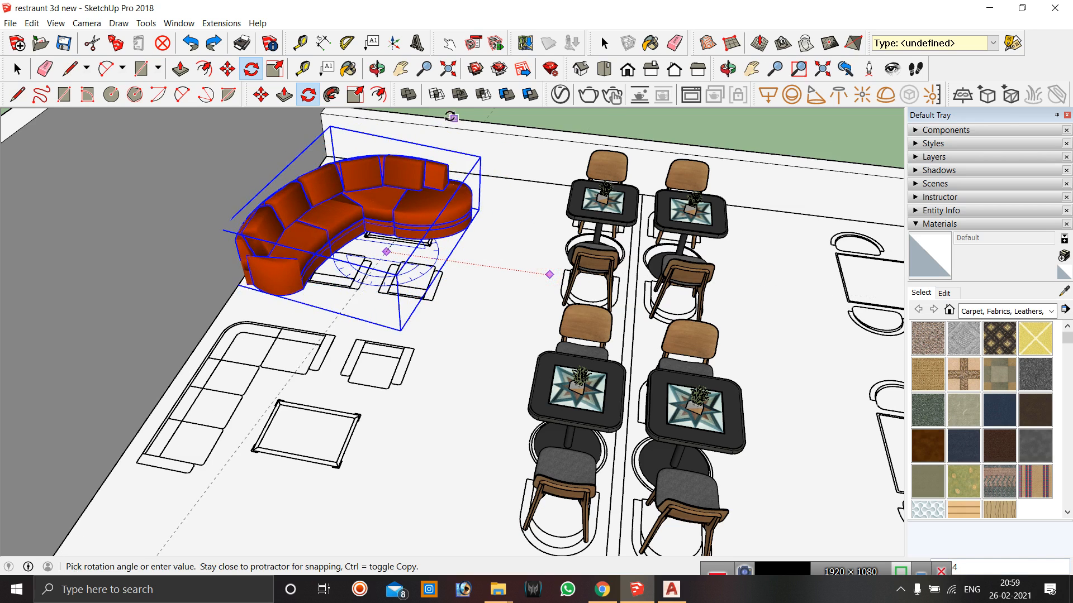
scroll(438, 137, down, 3)
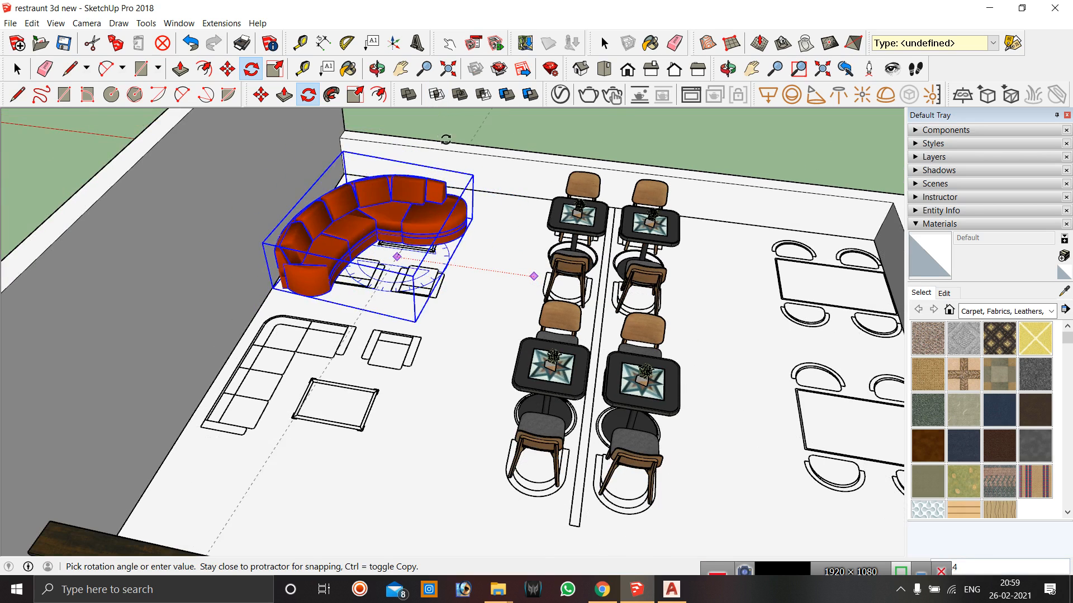
click(455, 122)
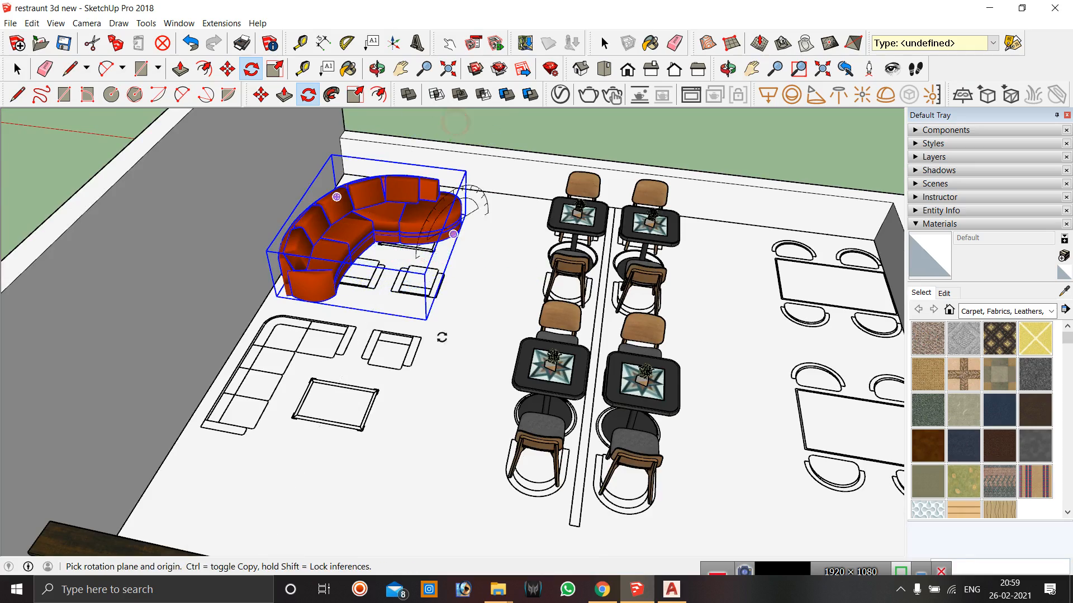
Nudge the couch slightly toward the back wall.
scroll(430, 368, down, 2)
click(377, 69)
drag(402, 220, 376, 258)
key(m)
scroll(419, 299, up, 2)
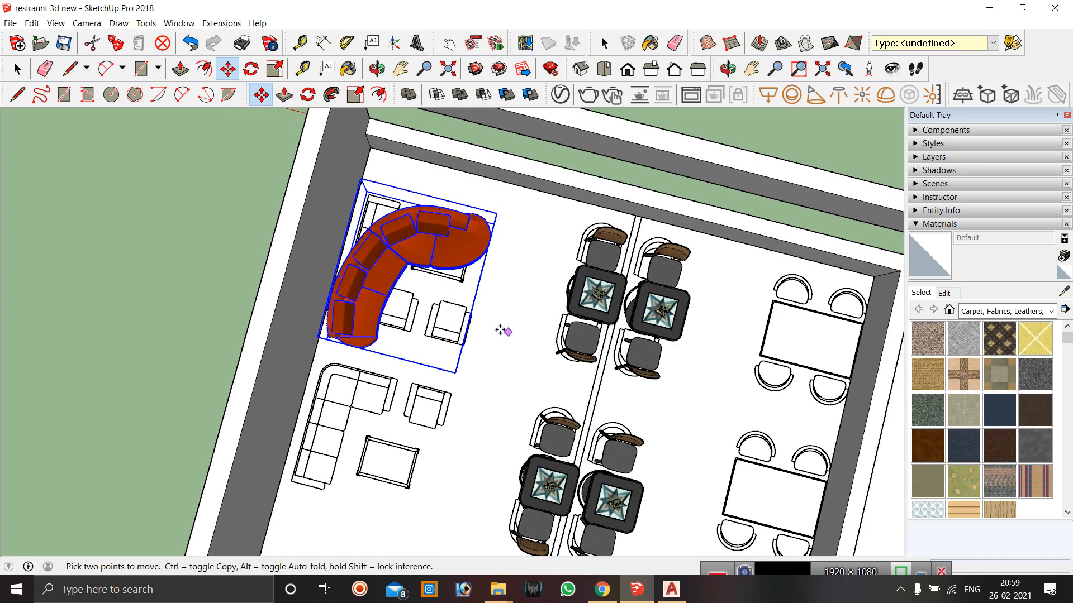
click(502, 330)
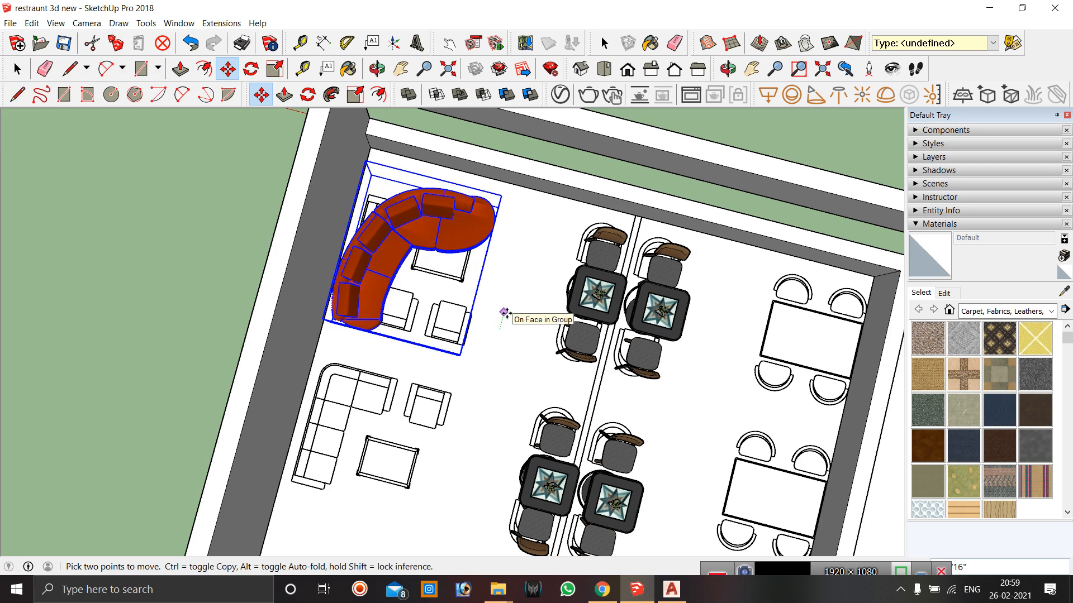
click(505, 316)
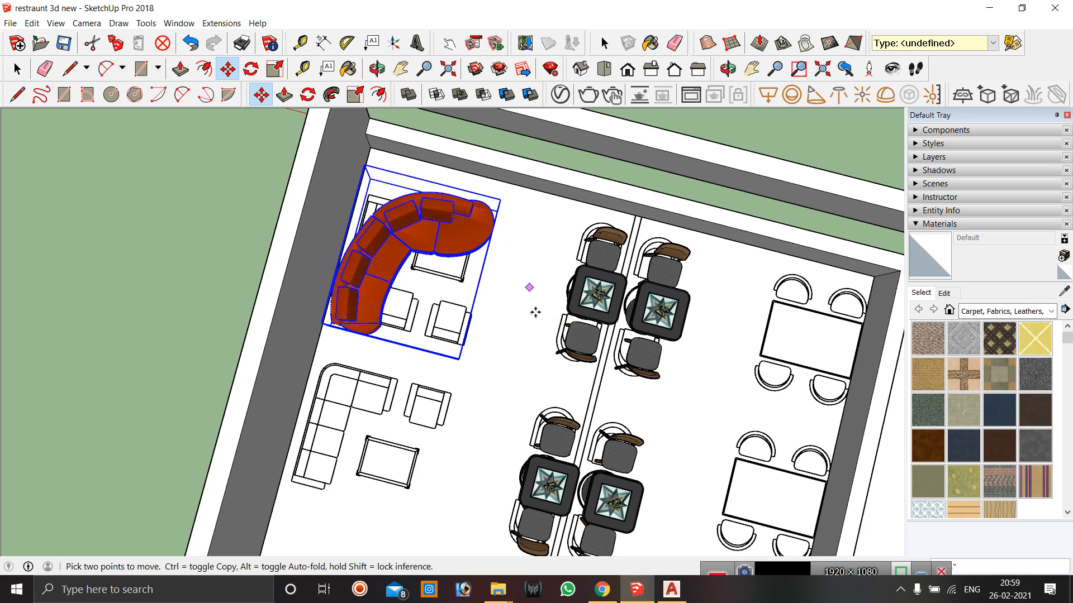
Shrink the couch slightly with the Scale tool from its far corner grip.
click(376, 69)
drag(485, 286, 336, 249)
drag(521, 354, 561, 423)
scroll(459, 262, up, 3)
drag(391, 281, 584, 249)
click(384, 68)
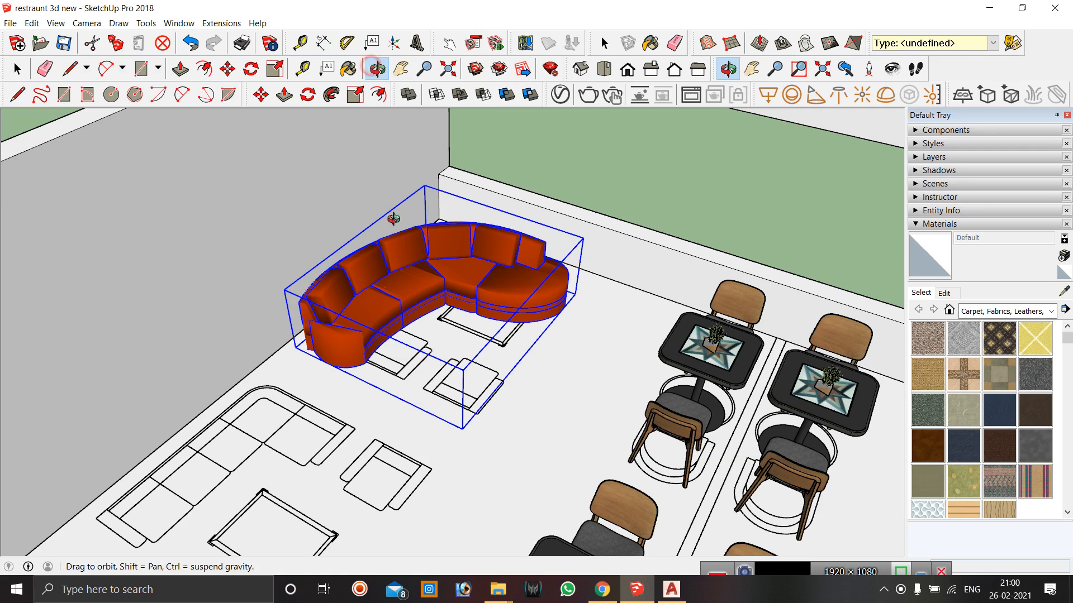
click(380, 70)
click(356, 96)
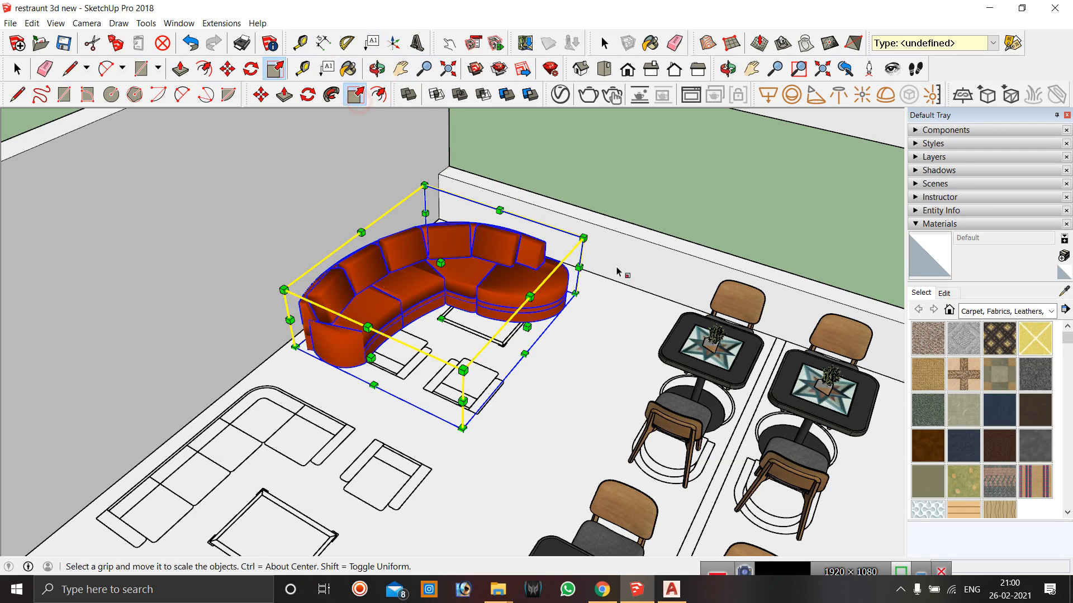
drag(583, 238, 558, 249)
Move the couch slightly to sit against the back wall.
click(260, 95)
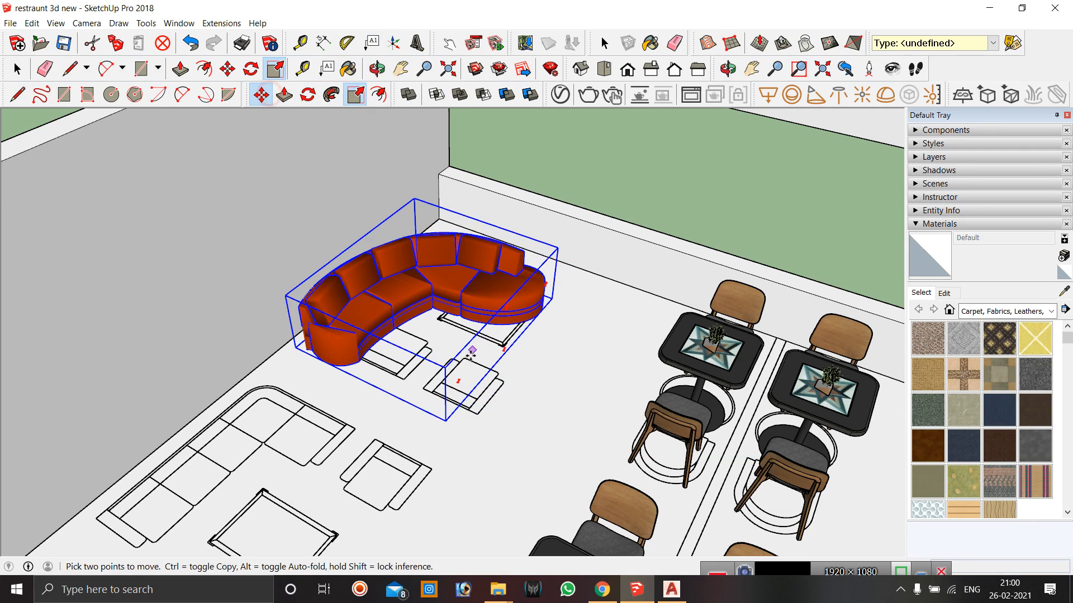
click(525, 378)
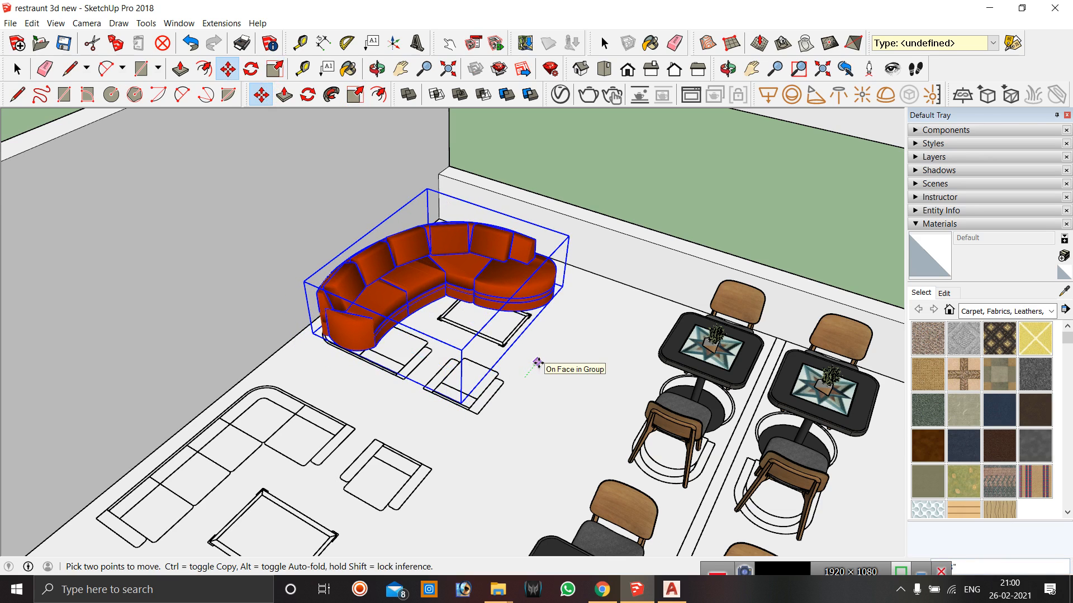
click(538, 362)
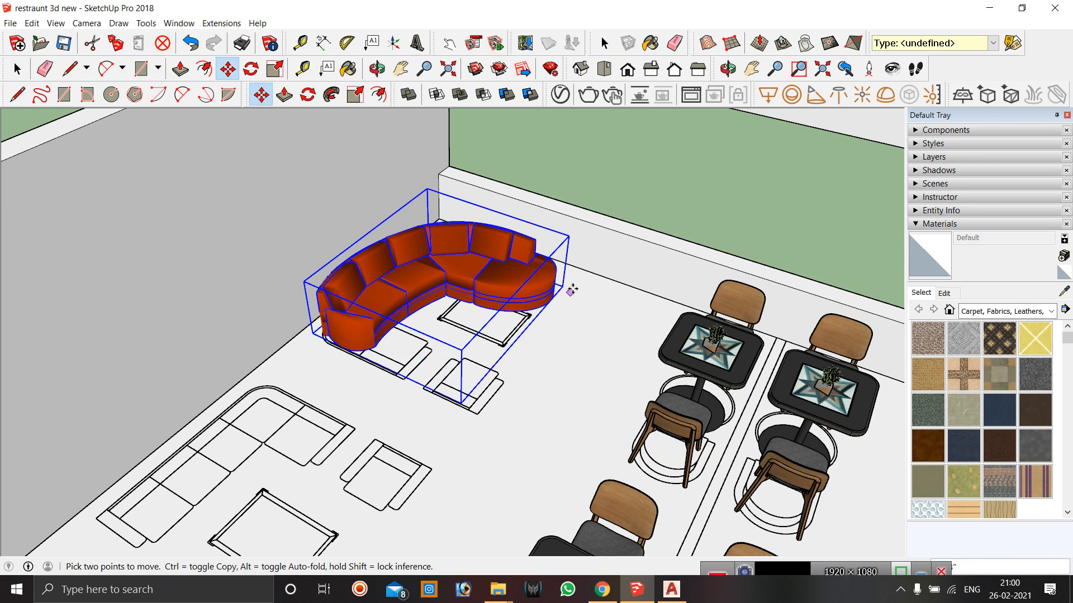
scroll(586, 324, down, 2)
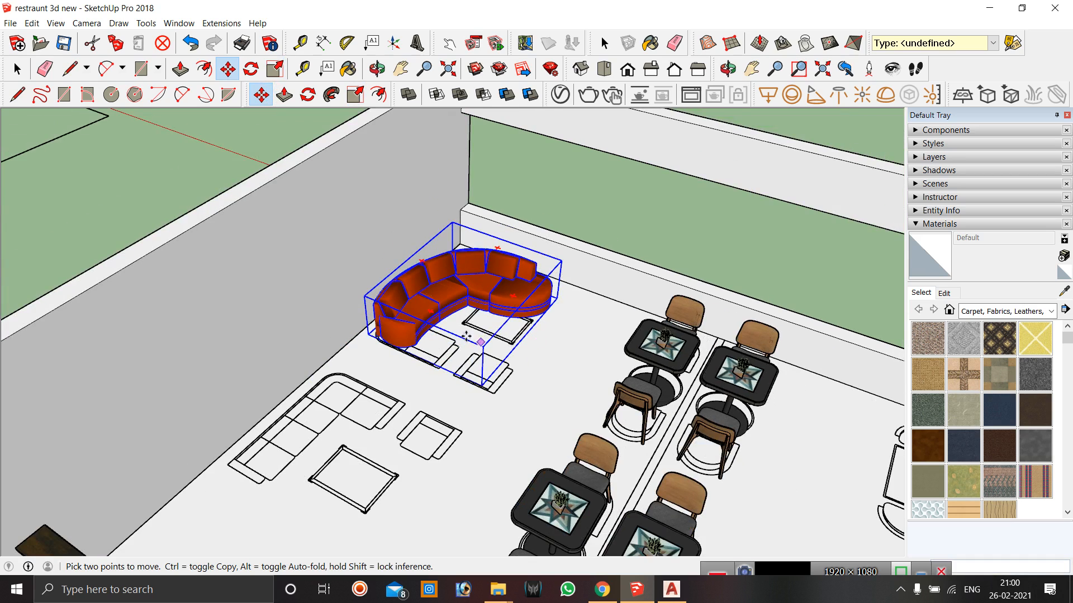
Copy the couch and place the copy in the front seating area of the lounge, then deselect.
key(space)
click(647, 230)
click(496, 300)
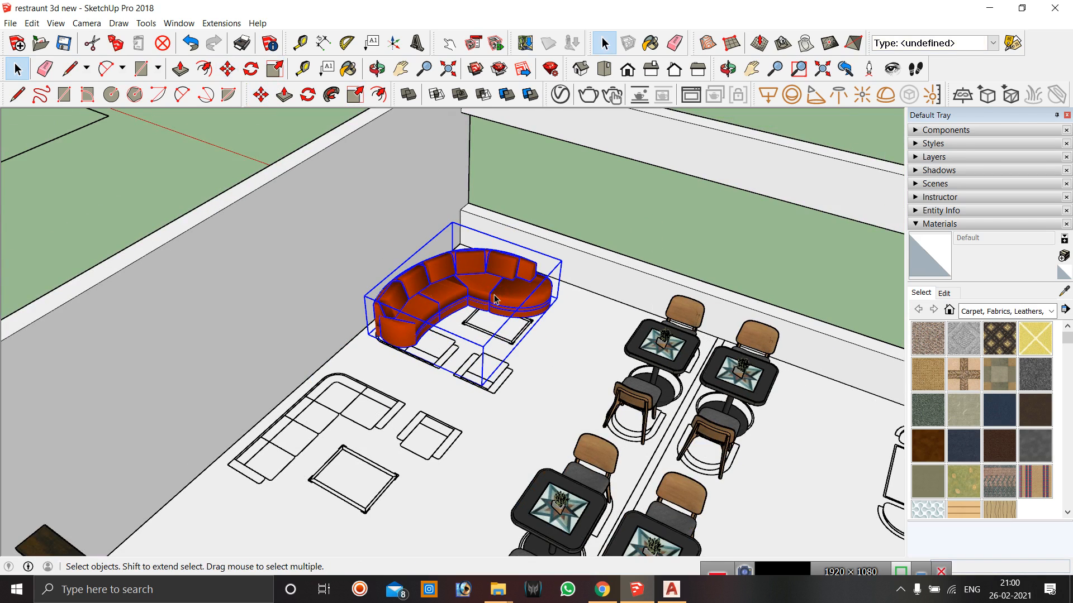
key(m)
click(545, 352)
key(ctrl)
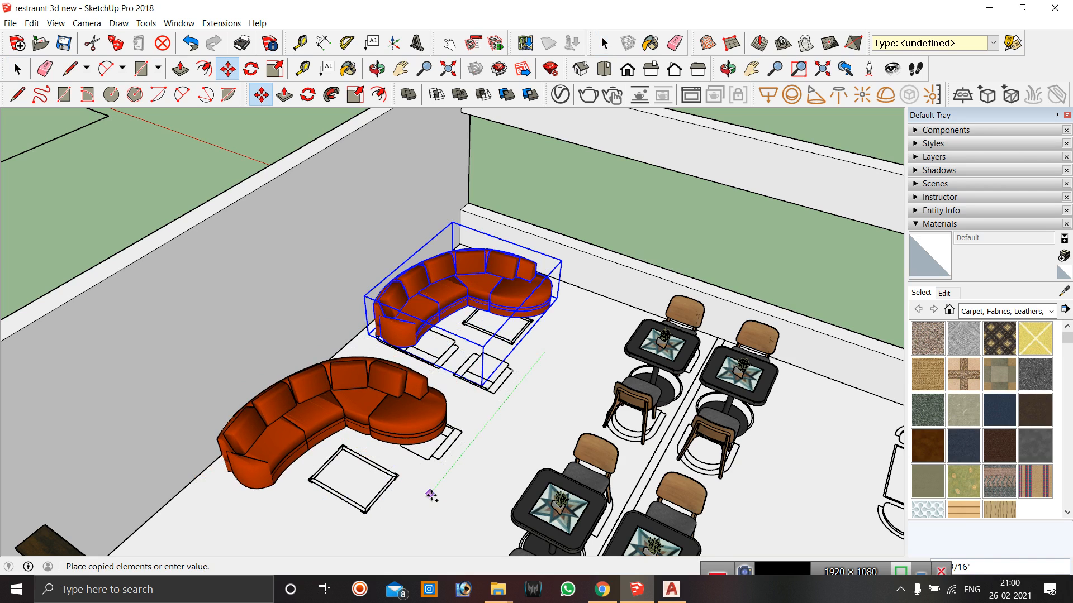
click(431, 496)
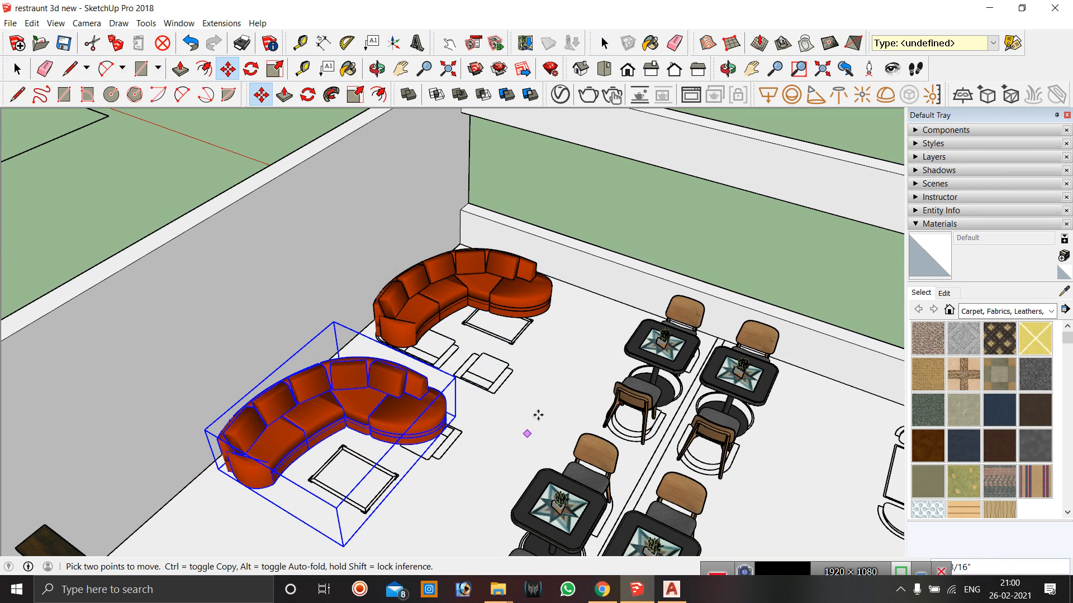
scroll(531, 430, down, 4)
key(space)
click(537, 285)
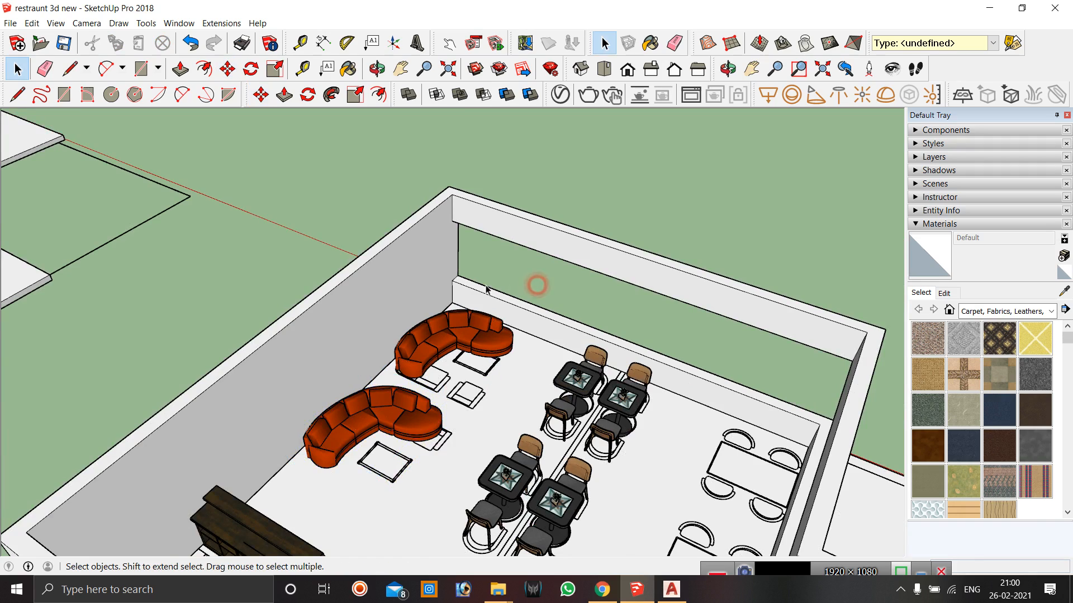
Move the floor plan drawing from beside the model onto the building, snapping its corner to the building's front corner.
scroll(512, 288, down, 2)
click(377, 69)
drag(496, 342, 305, 299)
scroll(373, 328, up, 5)
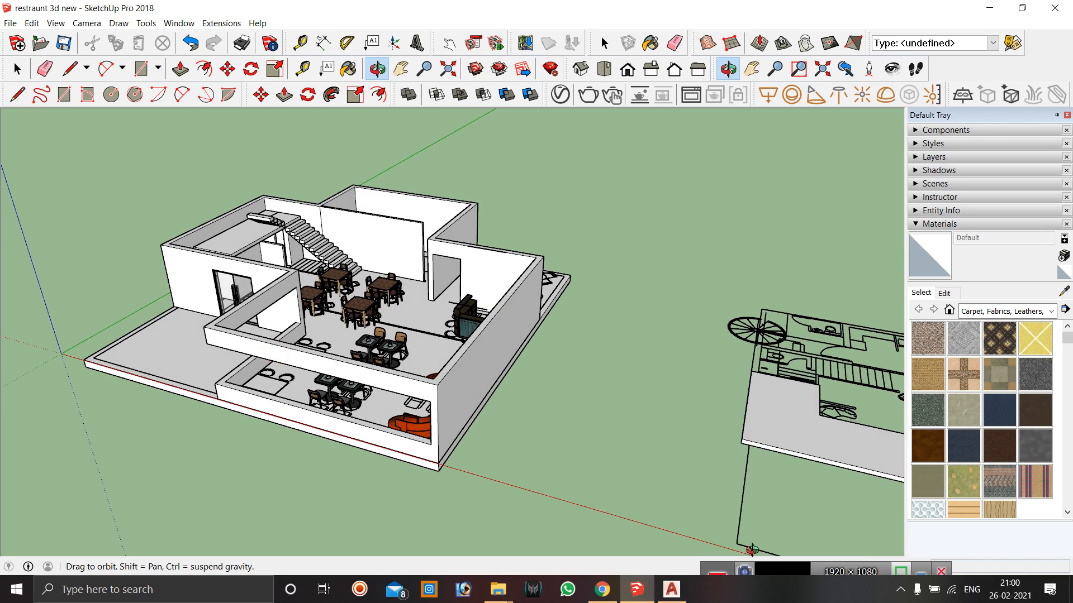
mouse_move(766, 567)
mouse_down()
mouse_move(773, 518)
mouse_move(760, 530)
mouse_move(763, 559)
mouse_up()
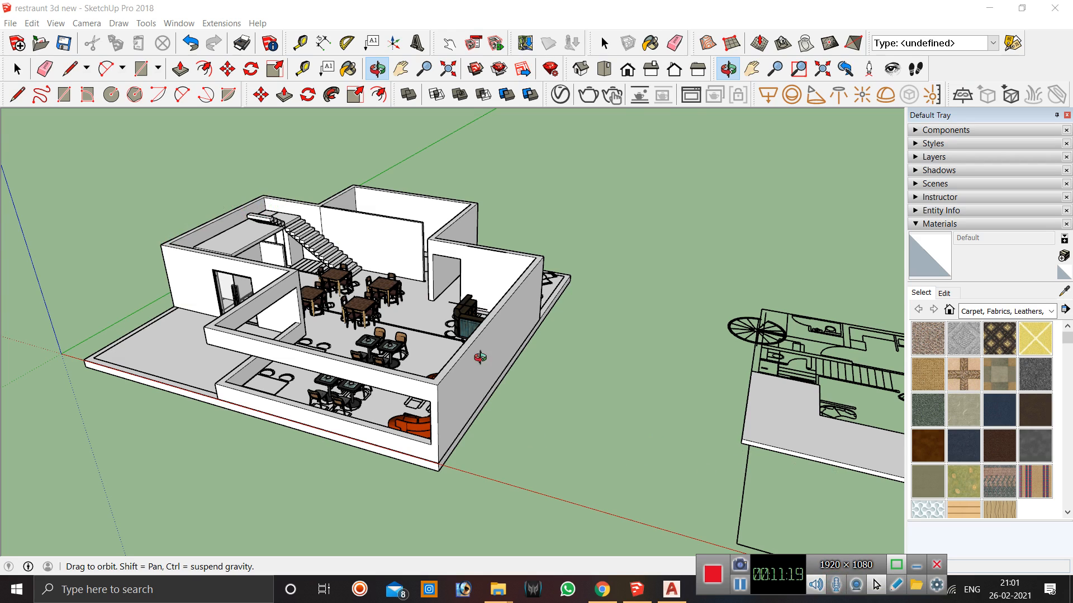
drag(493, 384, 625, 361)
drag(466, 322, 782, 350)
key(space)
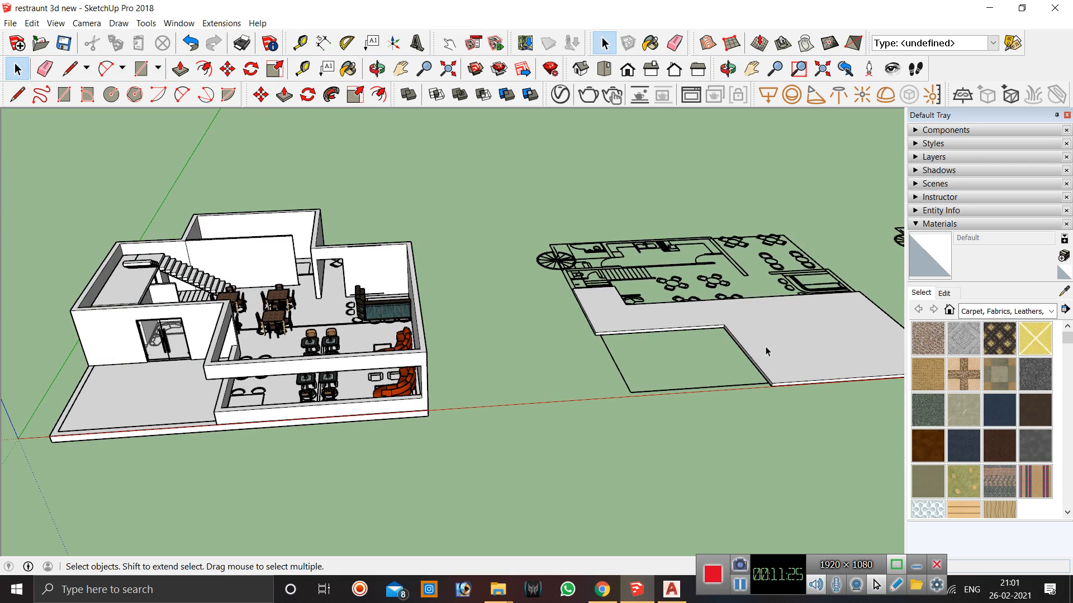
click(766, 346)
key(m)
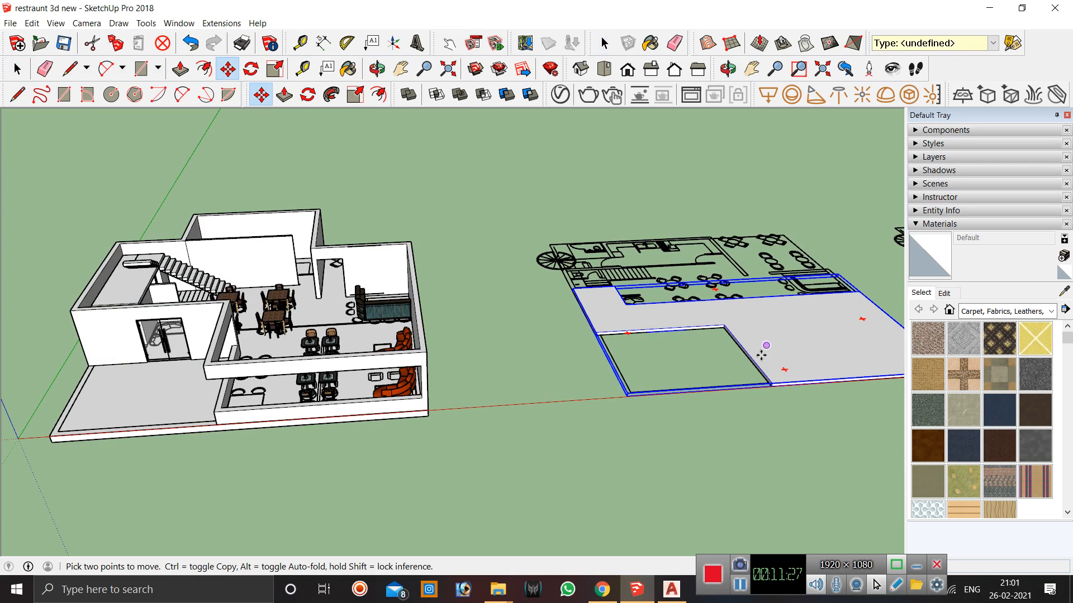
scroll(588, 323, up, 2)
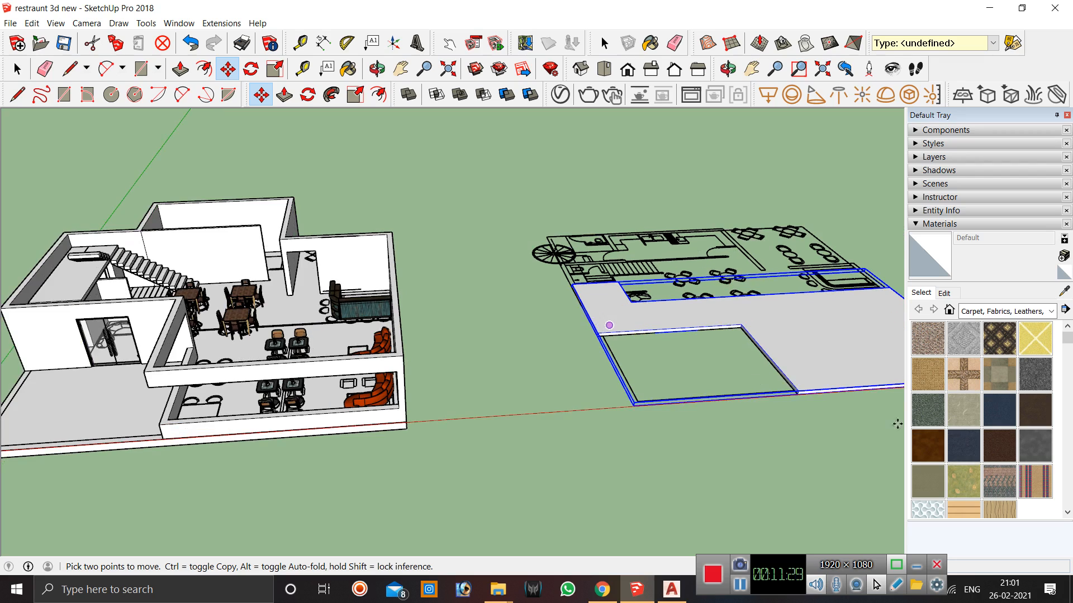
scroll(792, 394, up, 6)
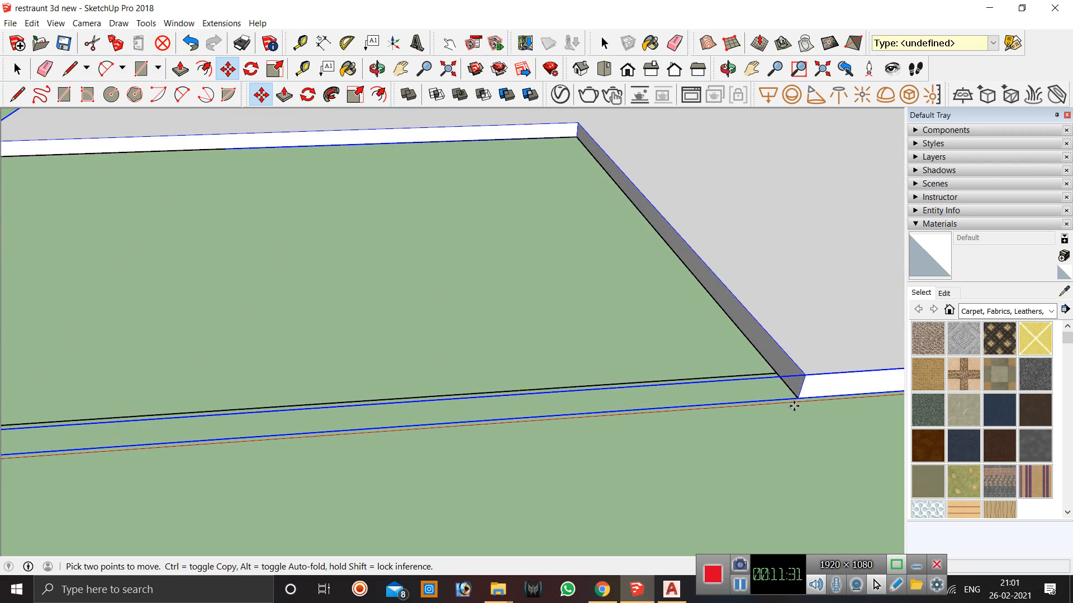
click(797, 399)
scroll(797, 398, down, 10)
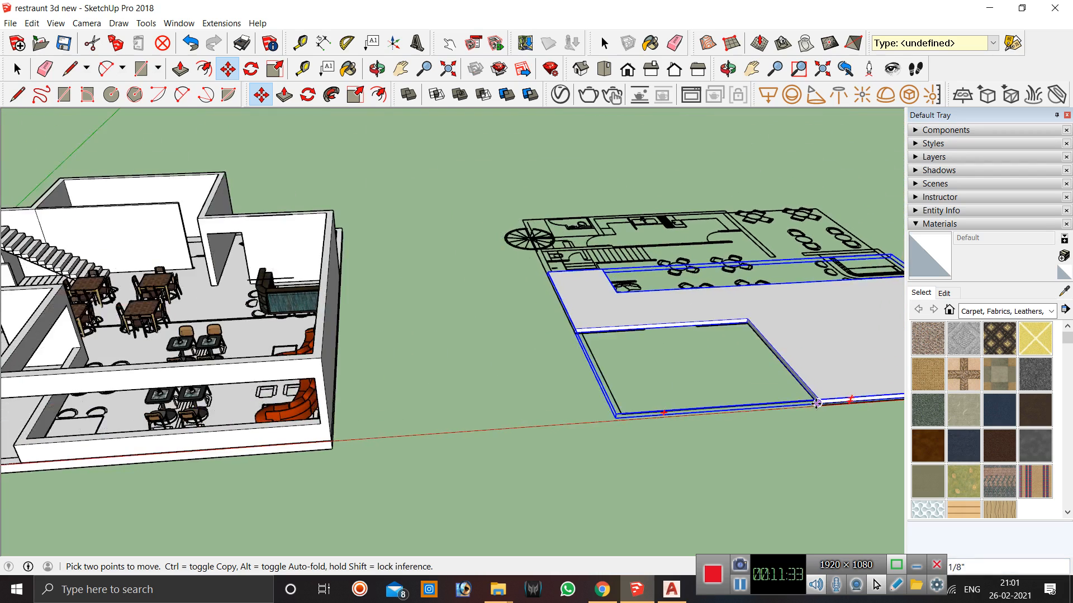
scroll(816, 404, down, 2)
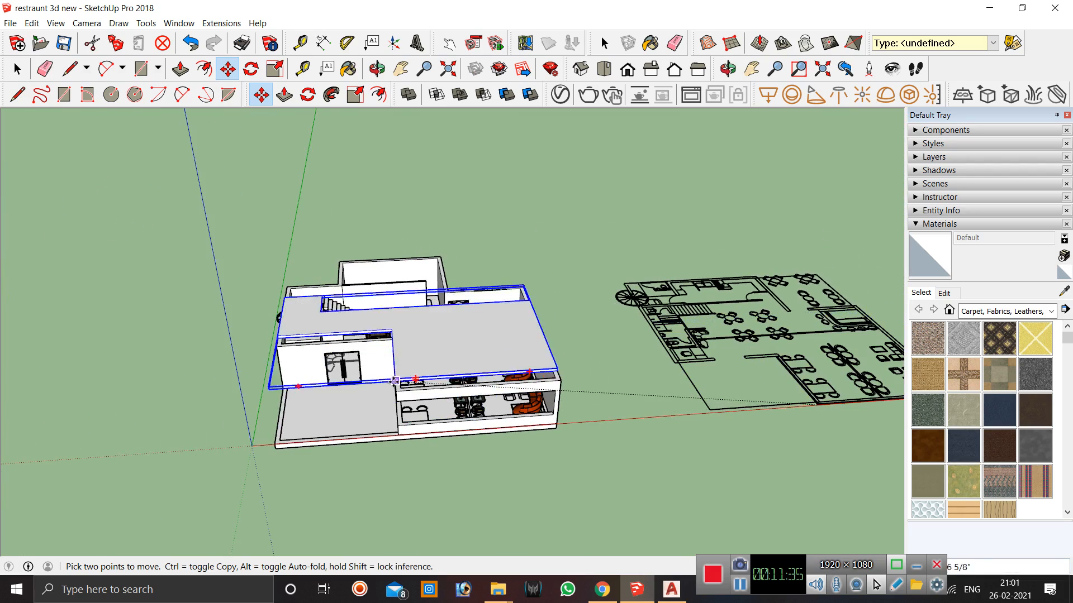
scroll(397, 393, up, 2)
scroll(397, 392, up, 3)
click(395, 392)
Move the second floor plan drawing onto the top of the building, snapping its corner to the roof corner.
scroll(340, 426, down, 5)
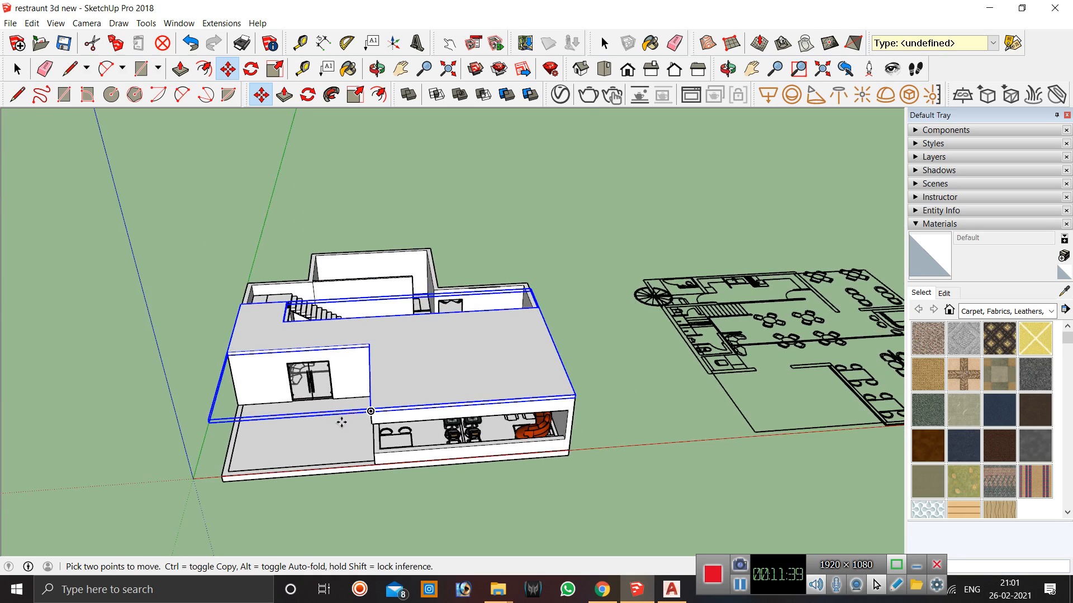
key(space)
scroll(464, 380, down, 1)
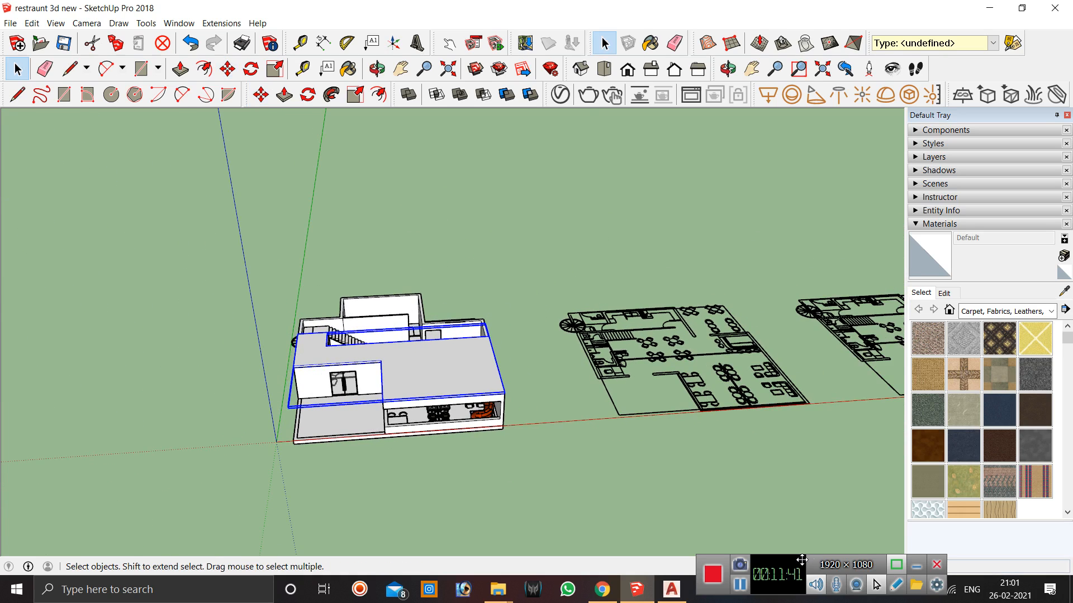
scroll(407, 420, up, 2)
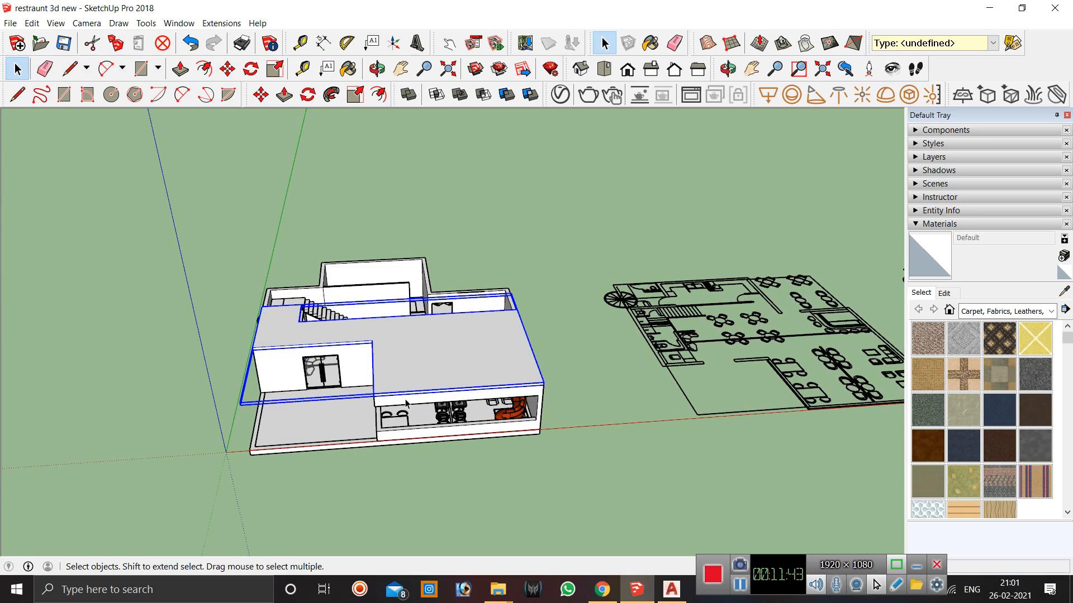
click(835, 587)
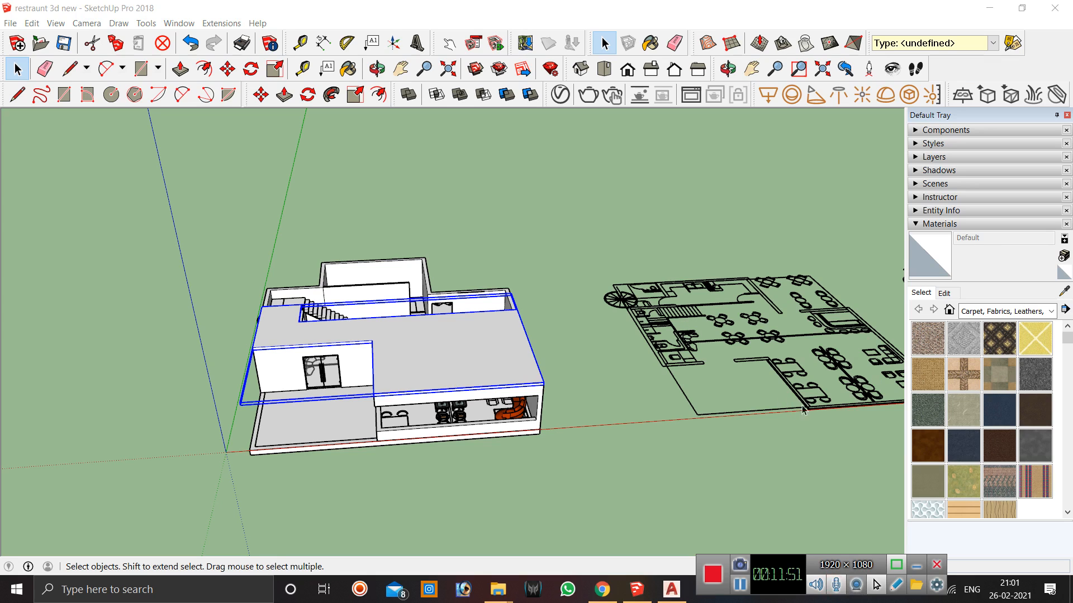
scroll(808, 406, down, 3)
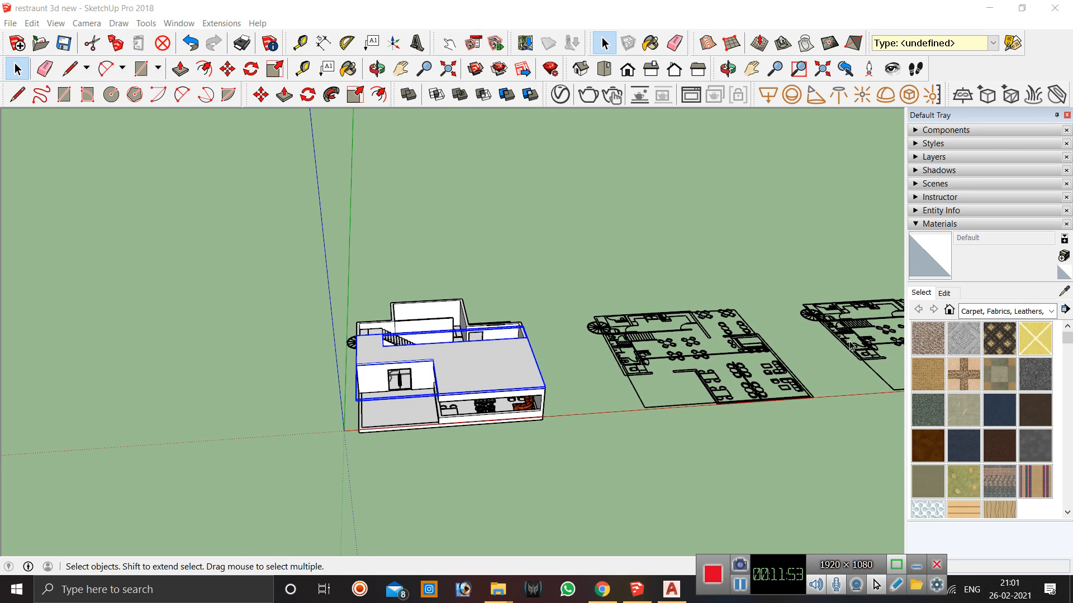
click(847, 346)
key(m)
click(892, 392)
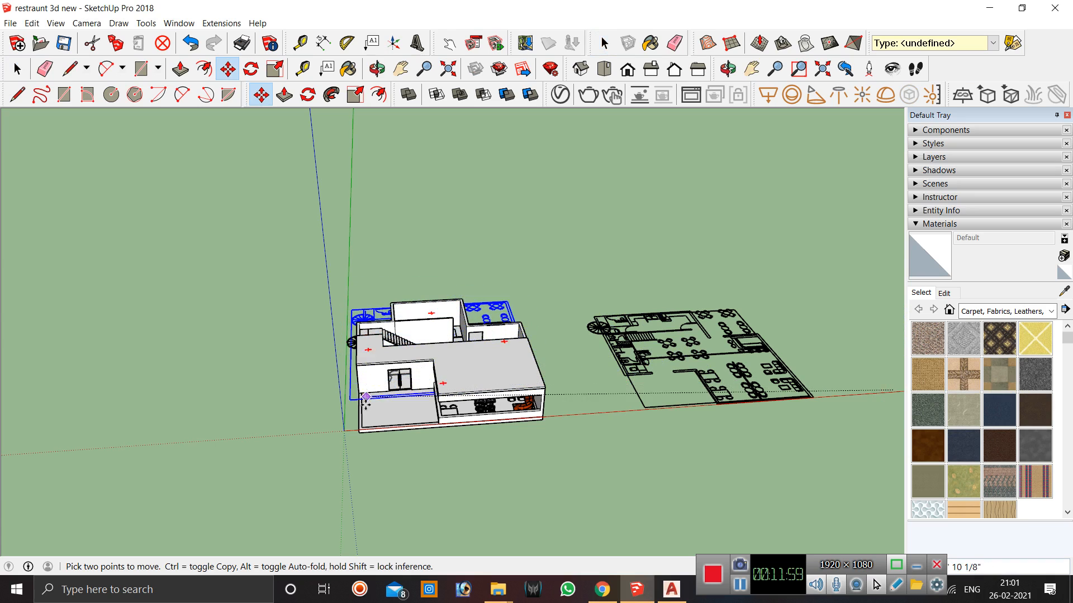
click(358, 429)
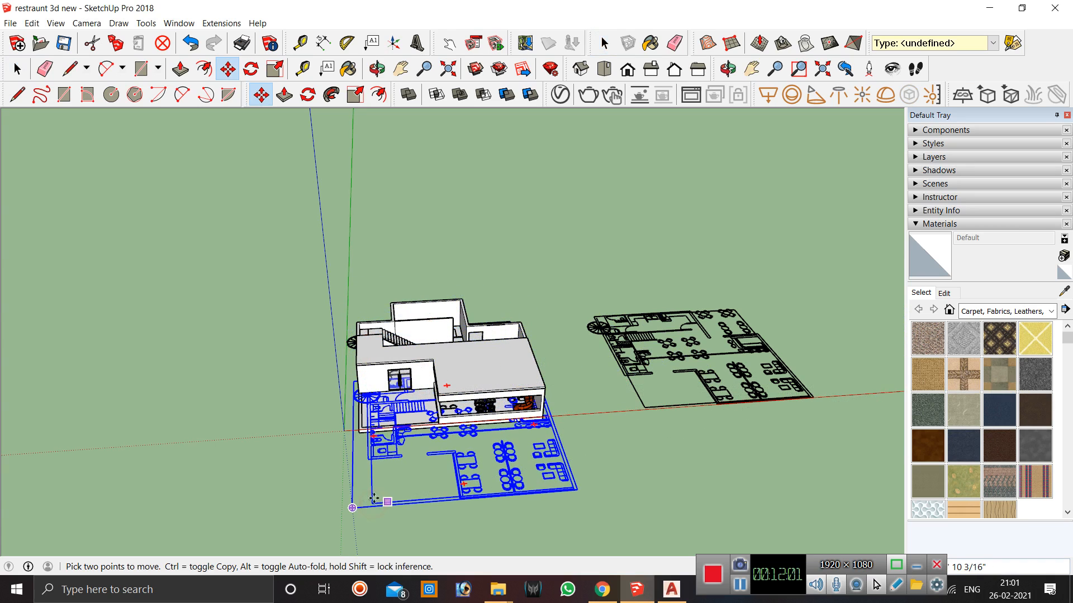
scroll(571, 506, up, 5)
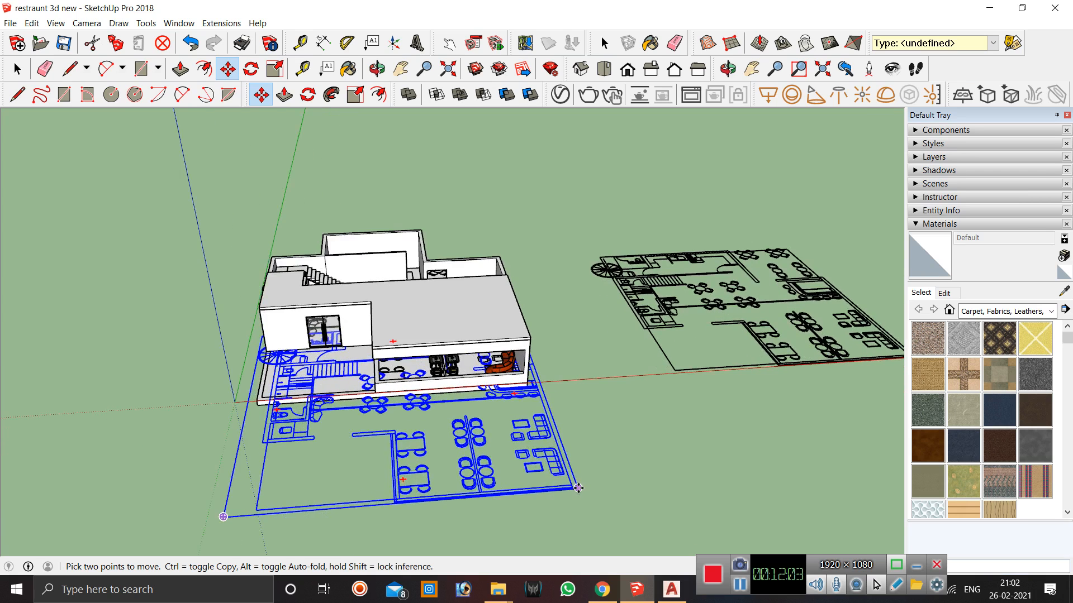
click(578, 492)
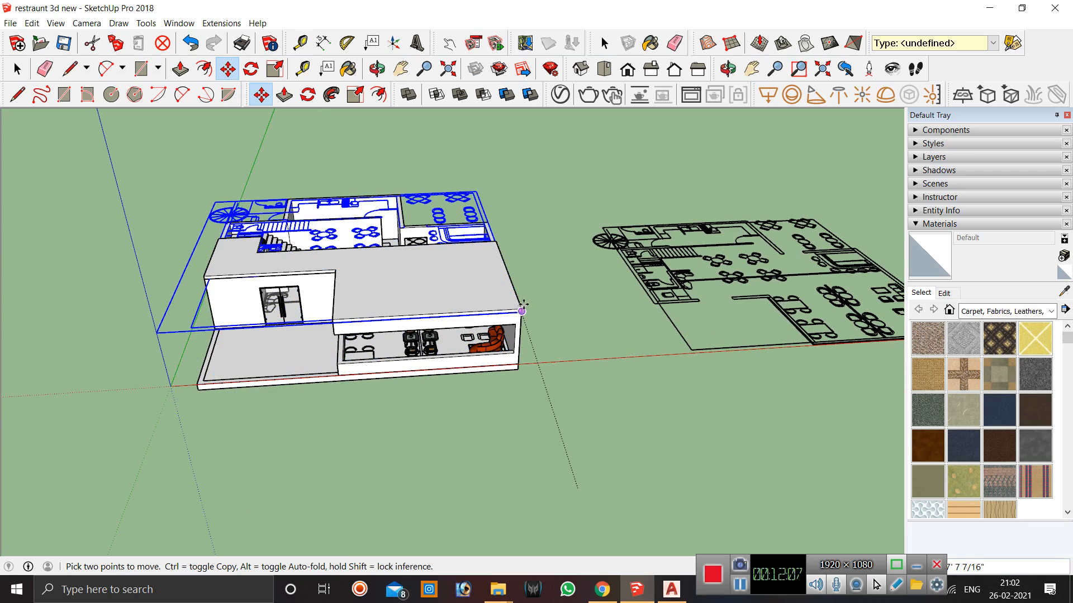
click(522, 311)
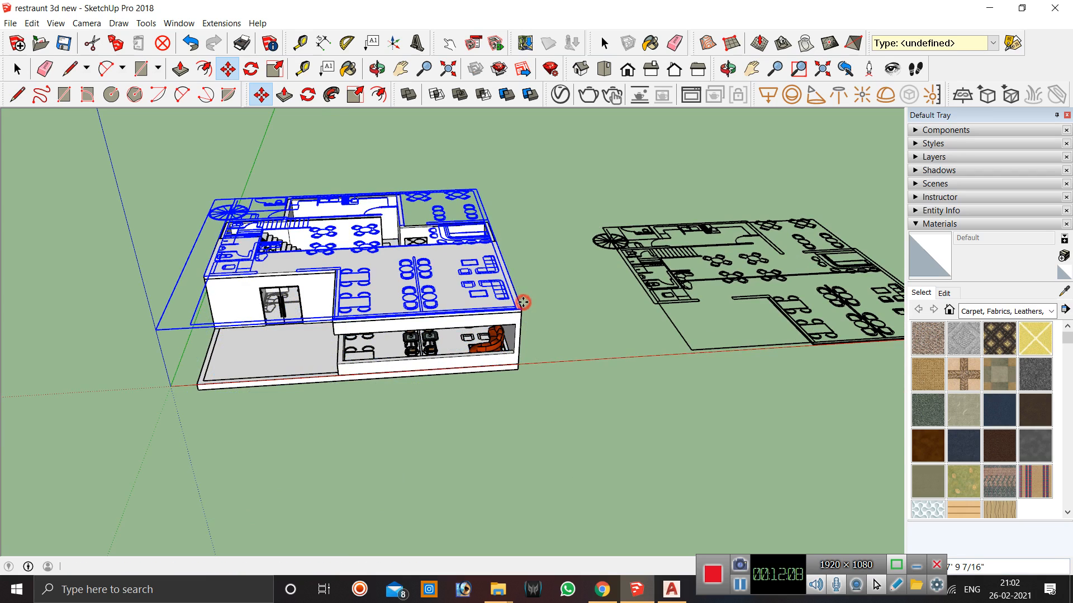
click(855, 585)
click(854, 585)
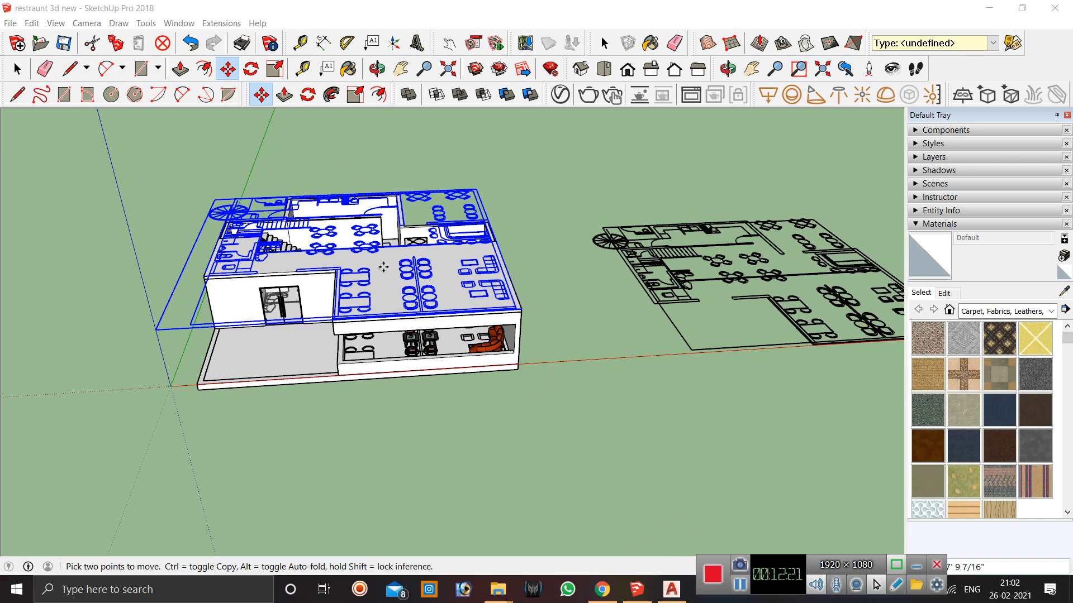
Orbit and zoom around the building to examine how the floor plans sit on each level.
middle_drag(432, 457, 410, 397)
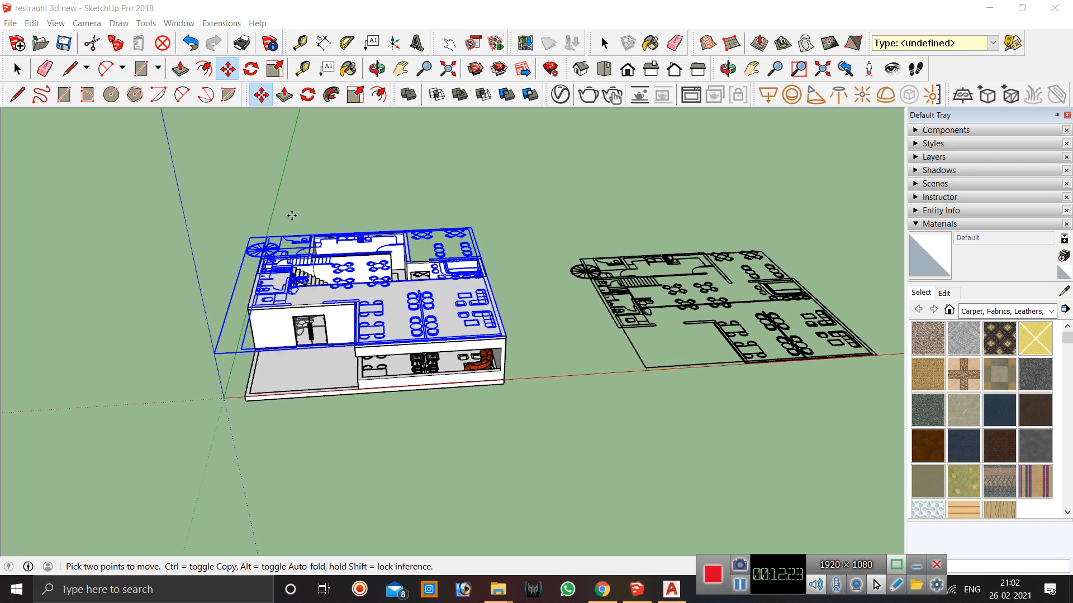
scroll(335, 233, up, 3)
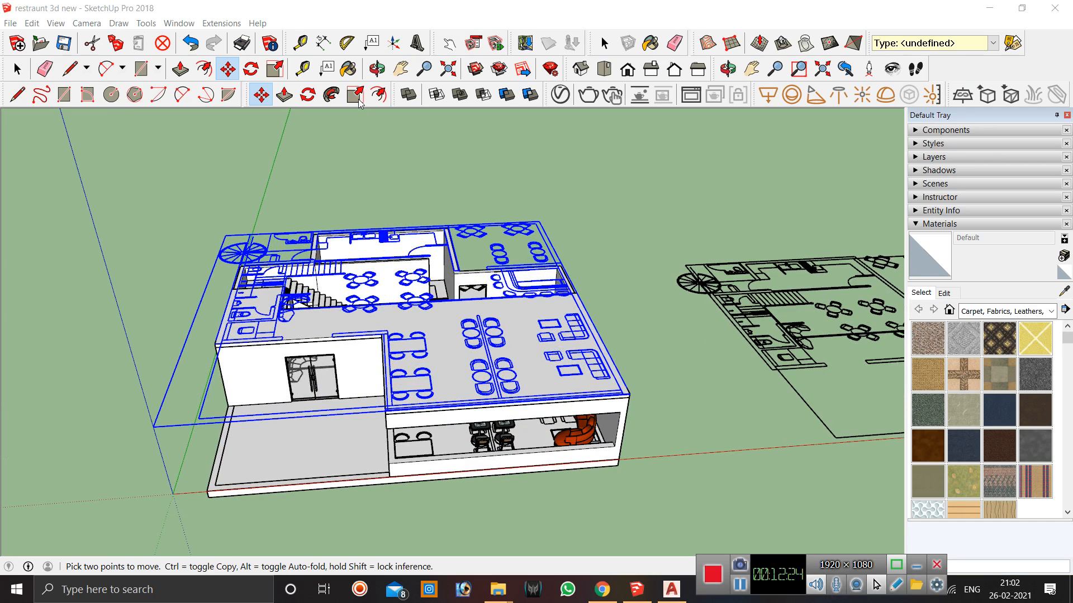
click(378, 69)
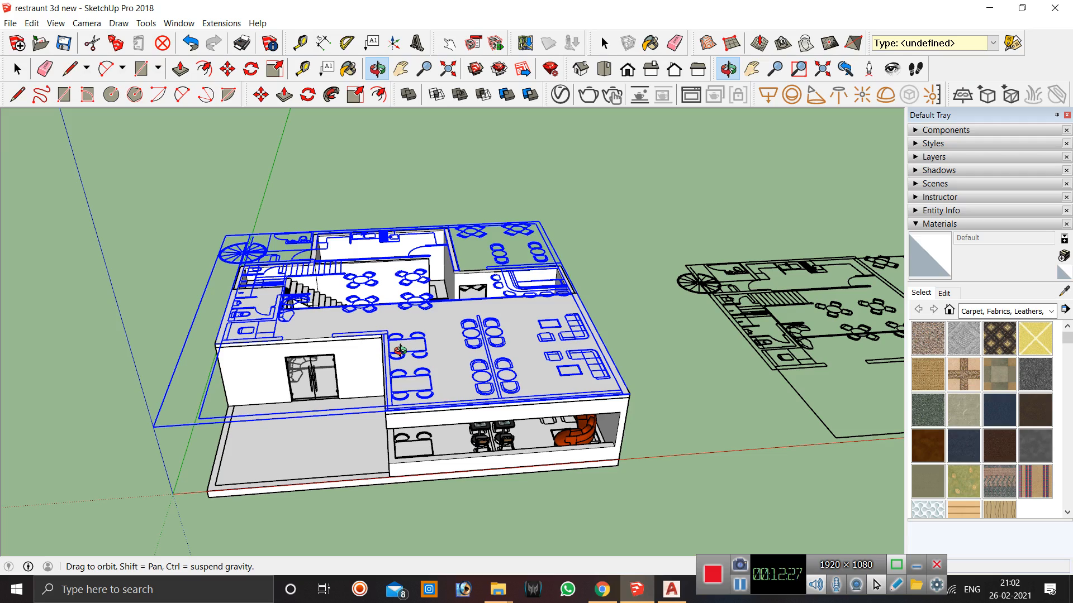
drag(433, 345, 513, 366)
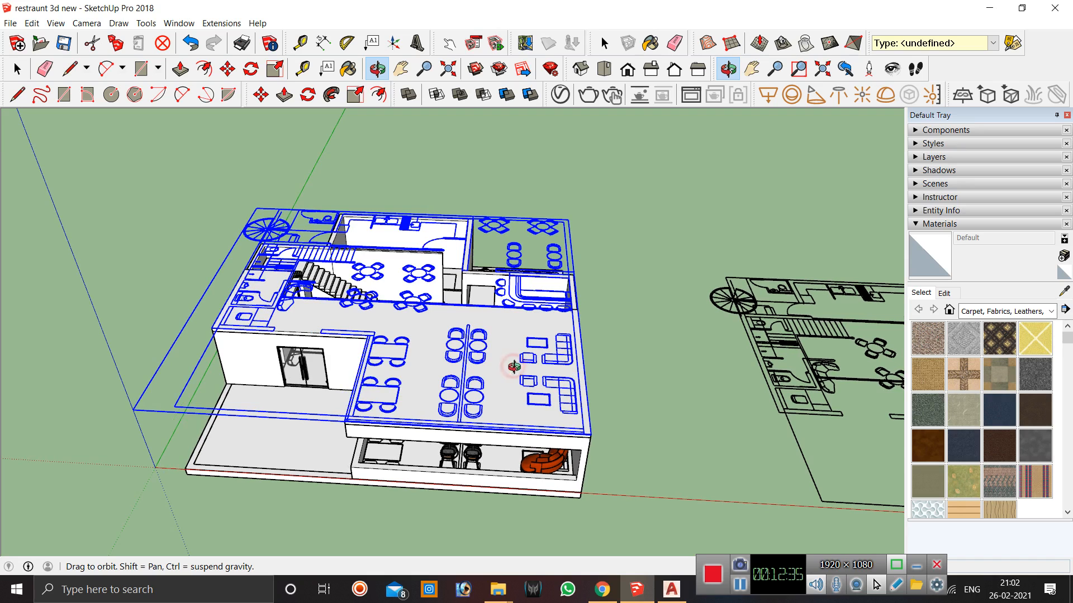
drag(325, 315, 412, 324)
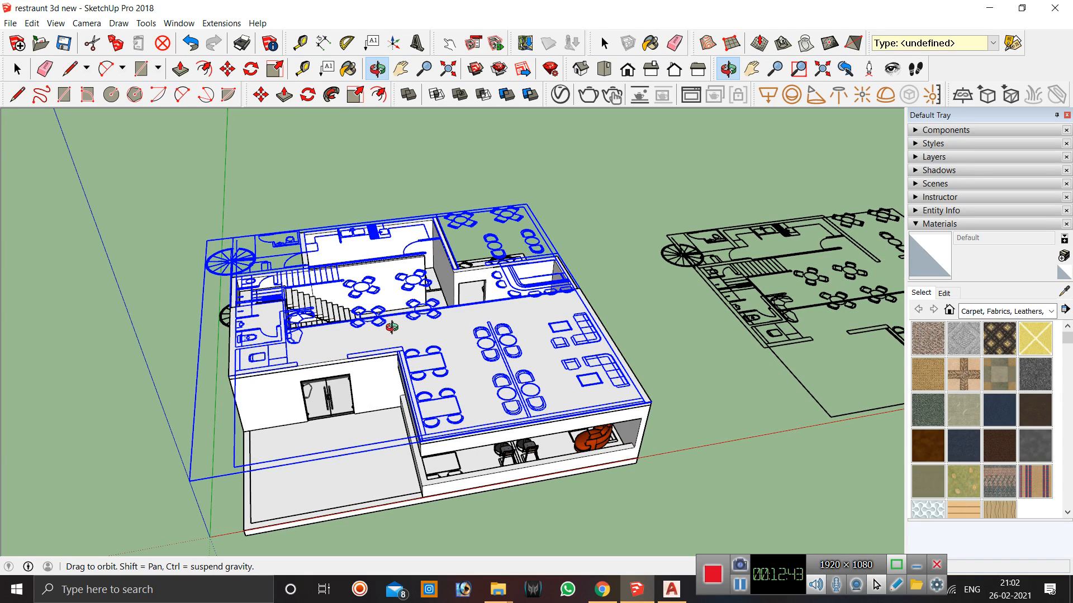
drag(369, 289, 492, 267)
scroll(492, 267, up, 6)
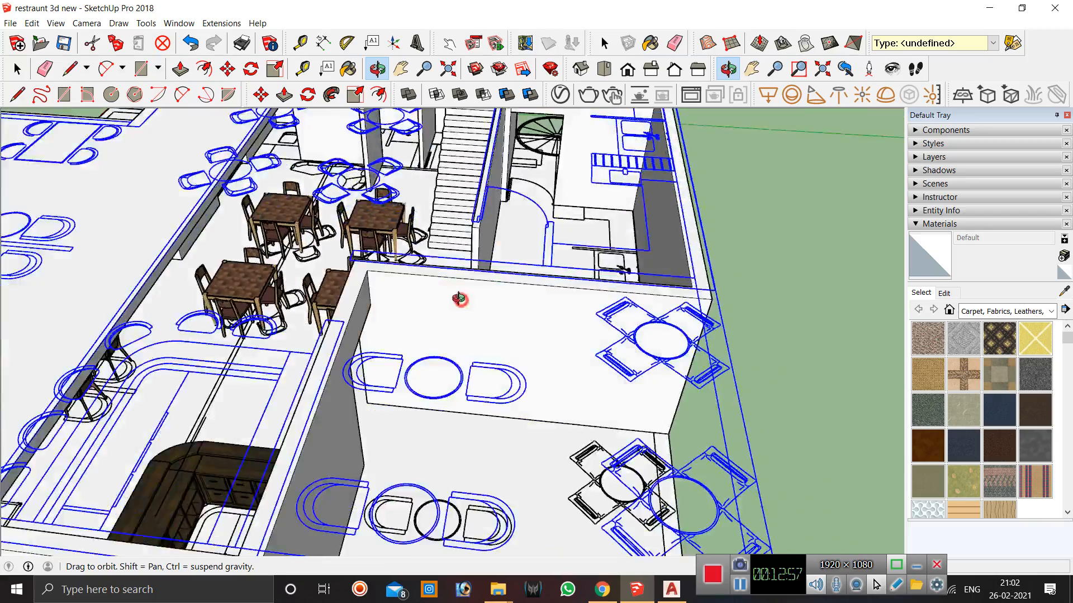
drag(459, 299, 296, 302)
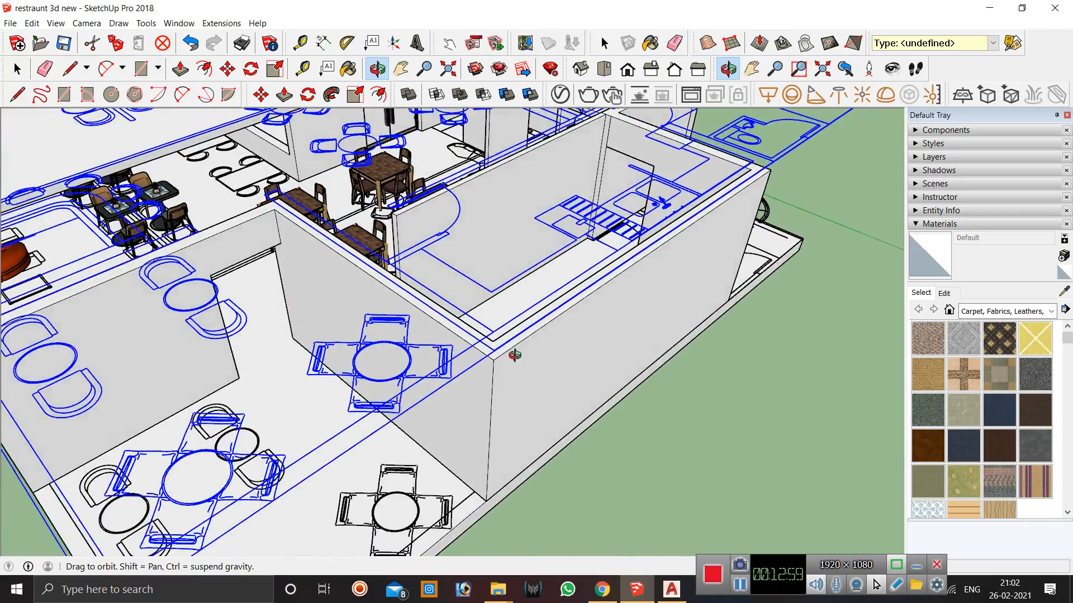
scroll(520, 359, up, 5)
drag(525, 363, 431, 395)
scroll(539, 289, down, 4)
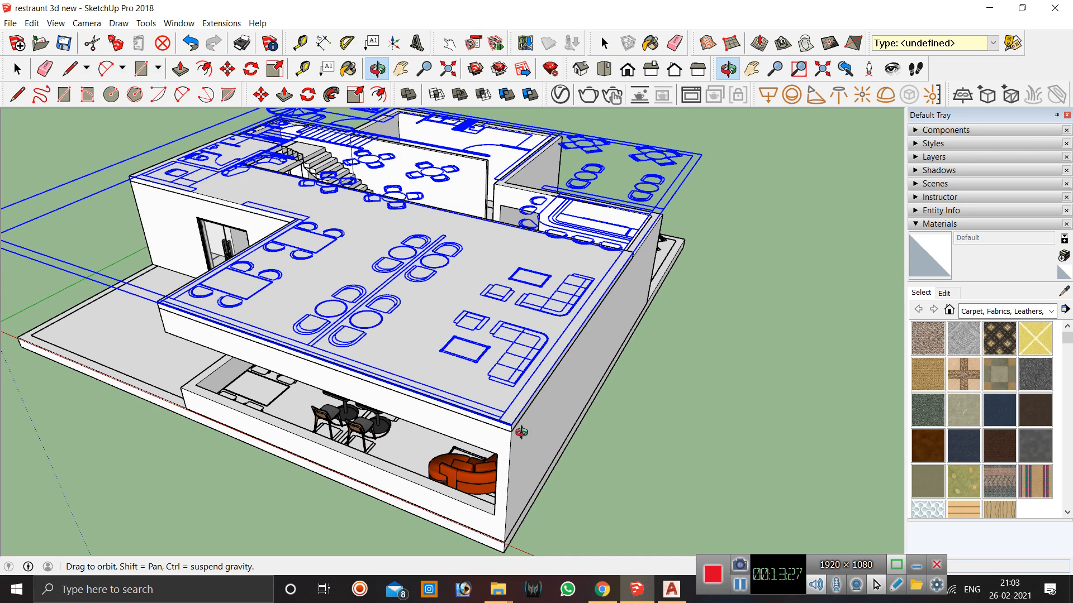
drag(475, 370, 614, 293)
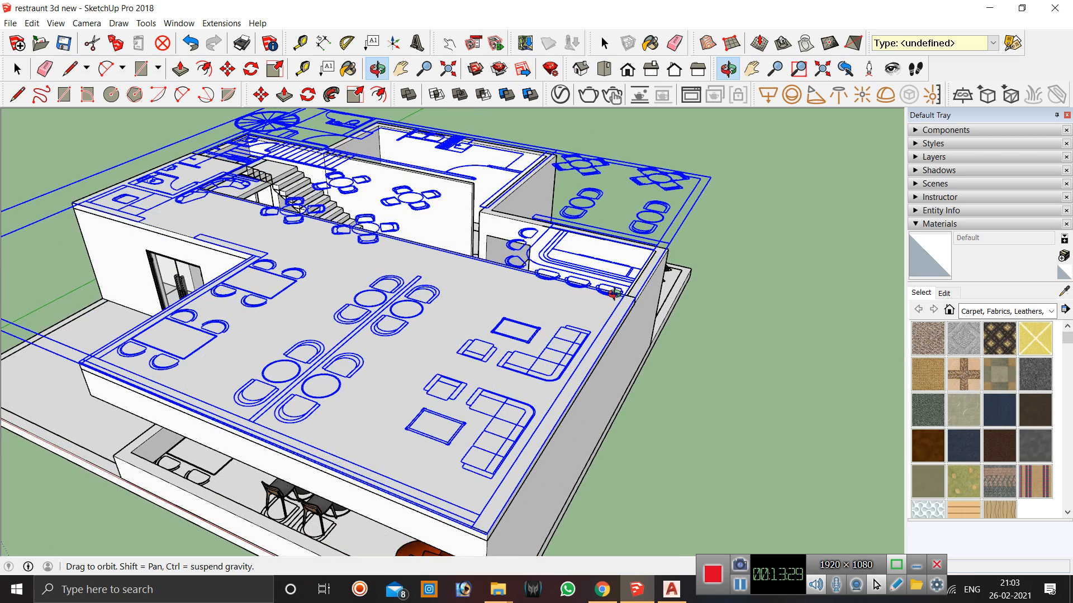